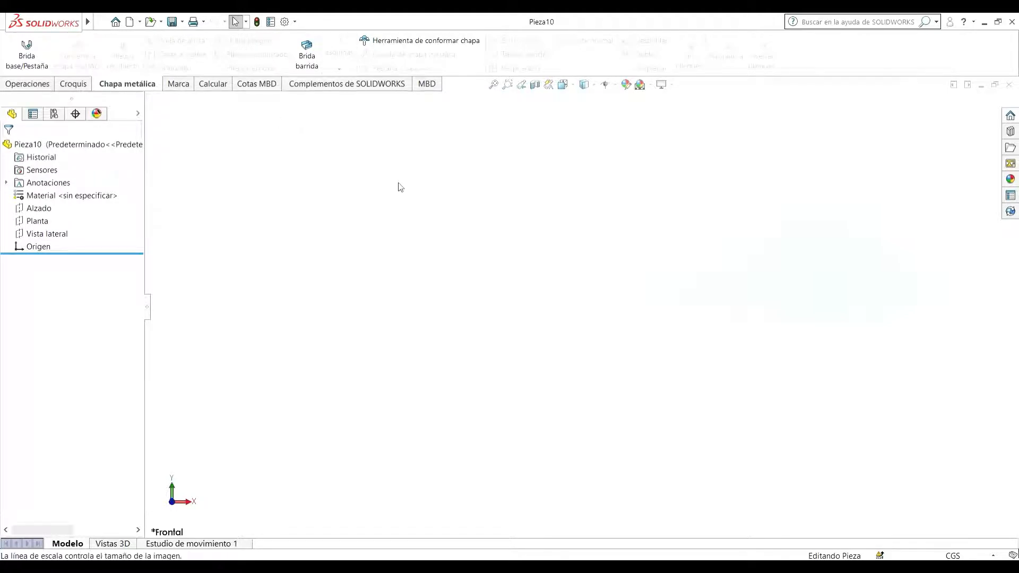
- Sketch an open hat-shaped profile on the Alzado plane for a base flange, with the middle horizontal line about 13.1 cm long
mouse_move(88, 22)
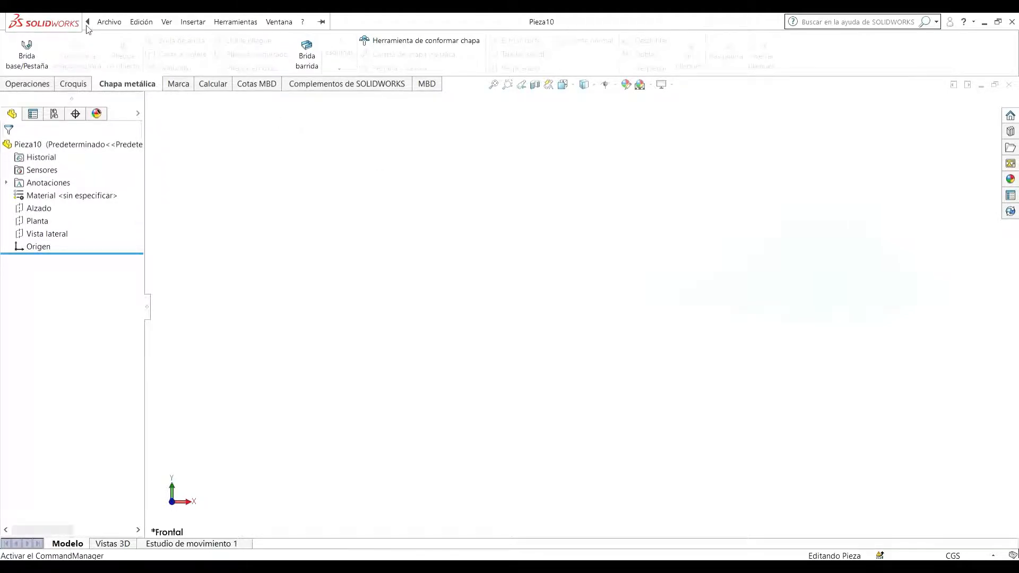
click(28, 58)
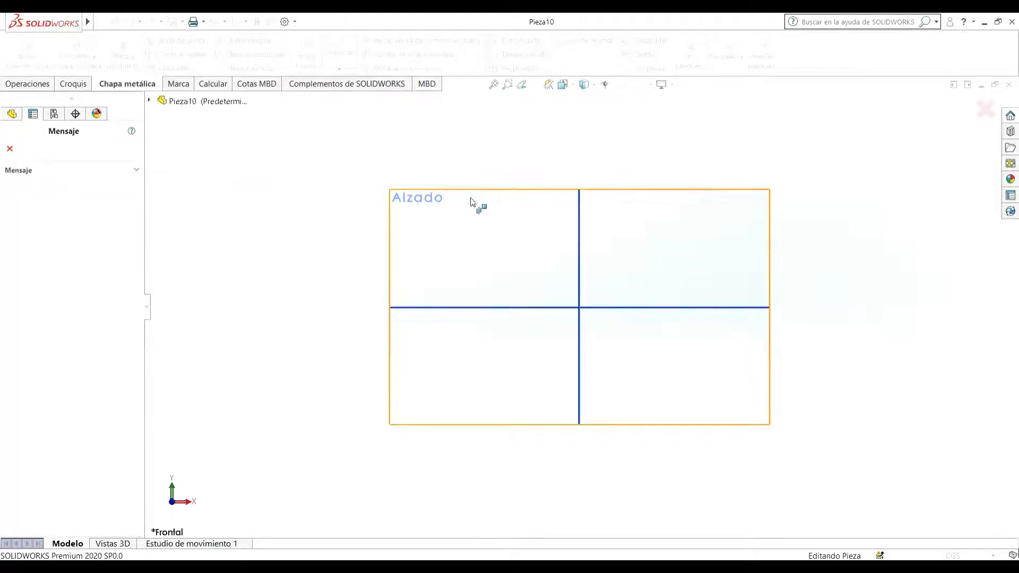
click(466, 227)
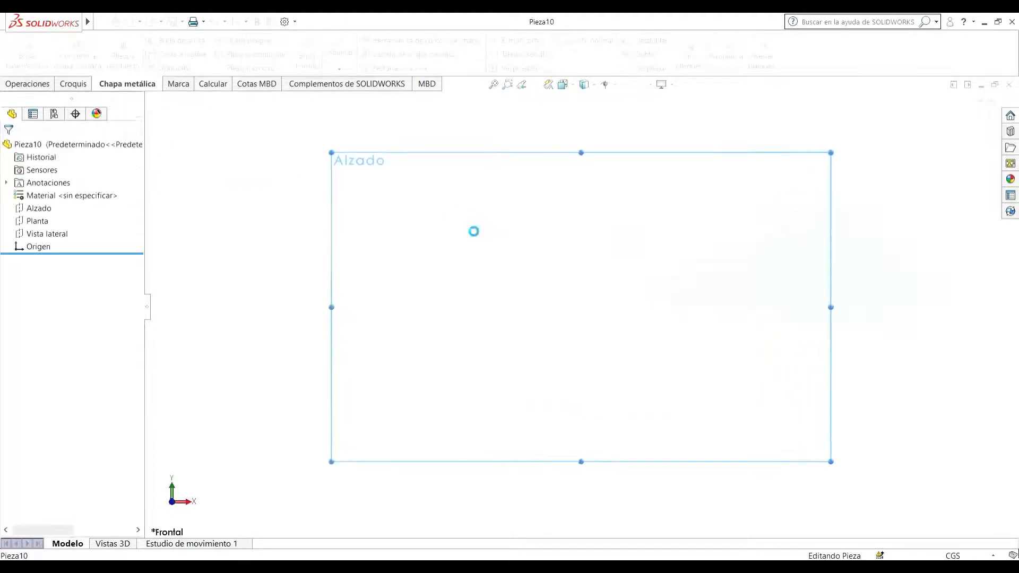
click(98, 40)
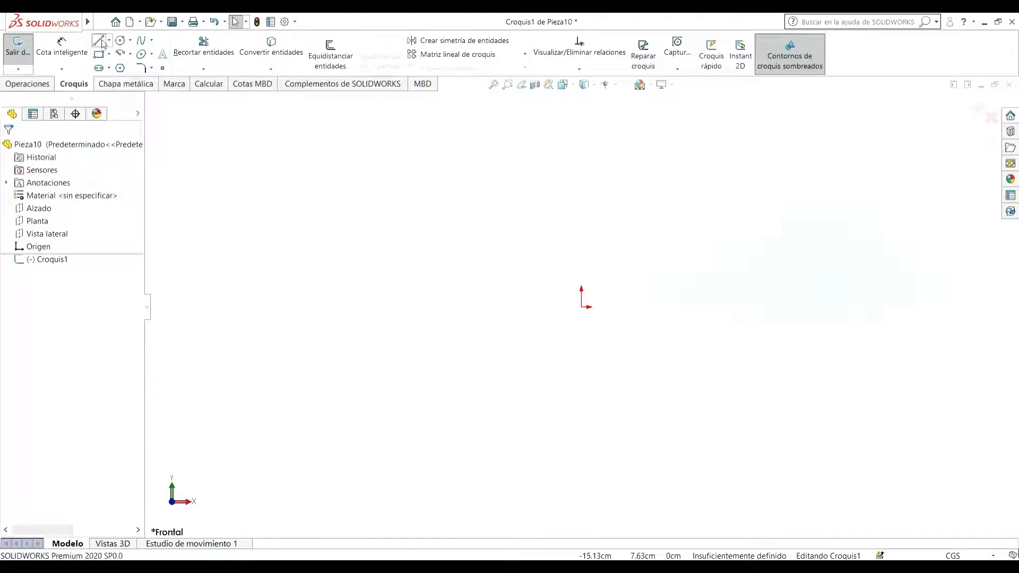
click(174, 136)
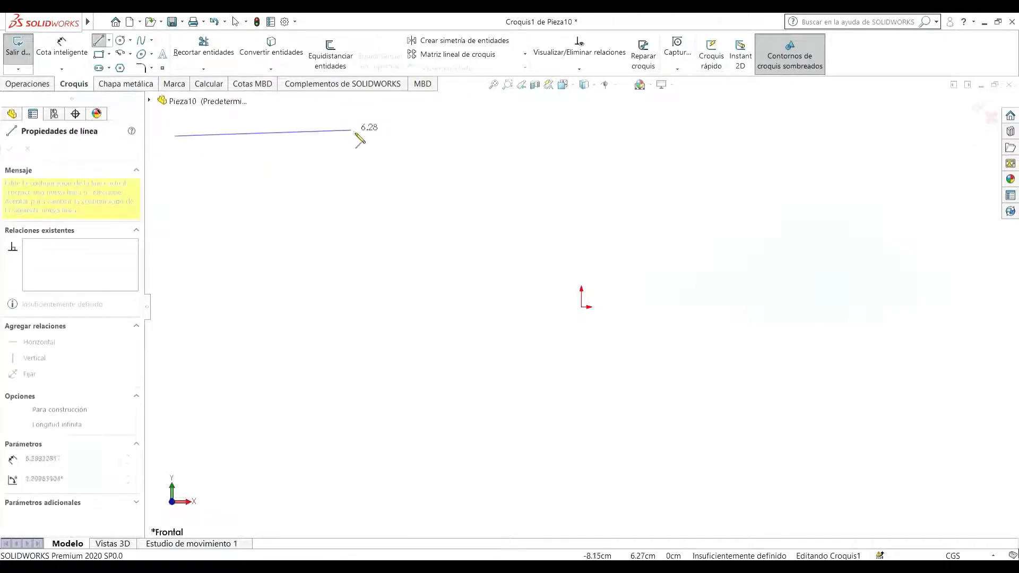
click(358, 136)
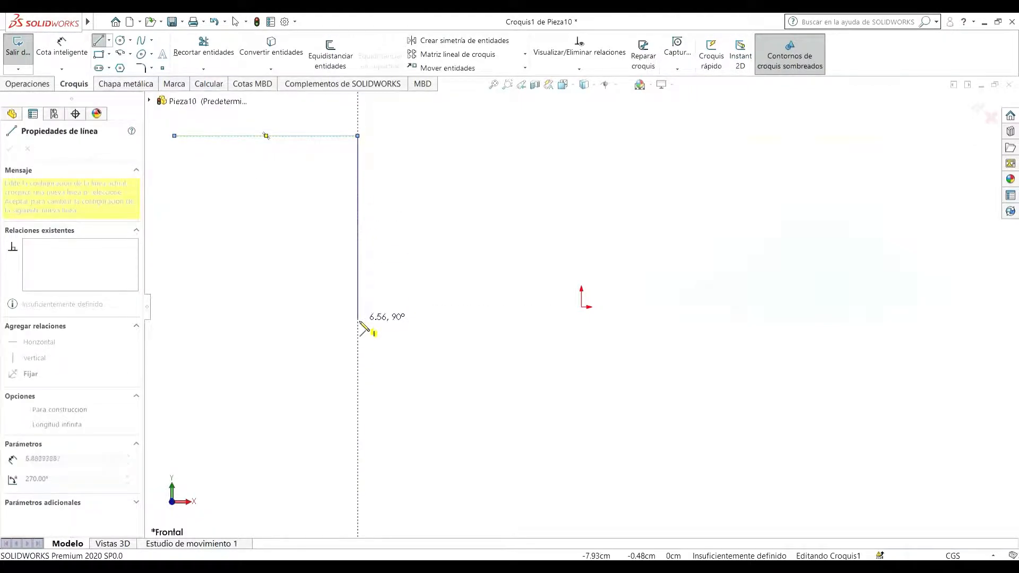
double_click(357, 311)
click(725, 311)
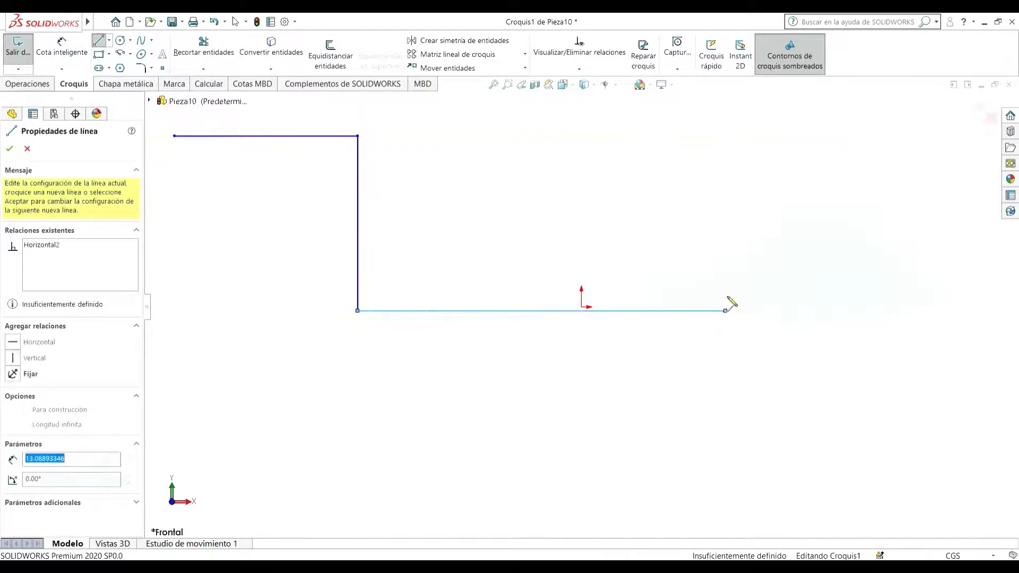
click(725, 136)
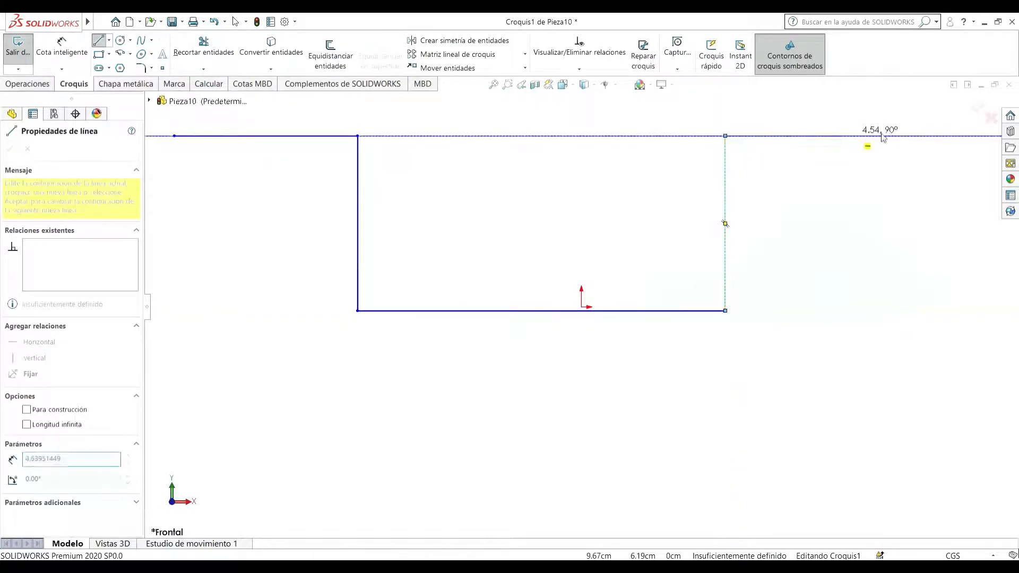
double_click(853, 136)
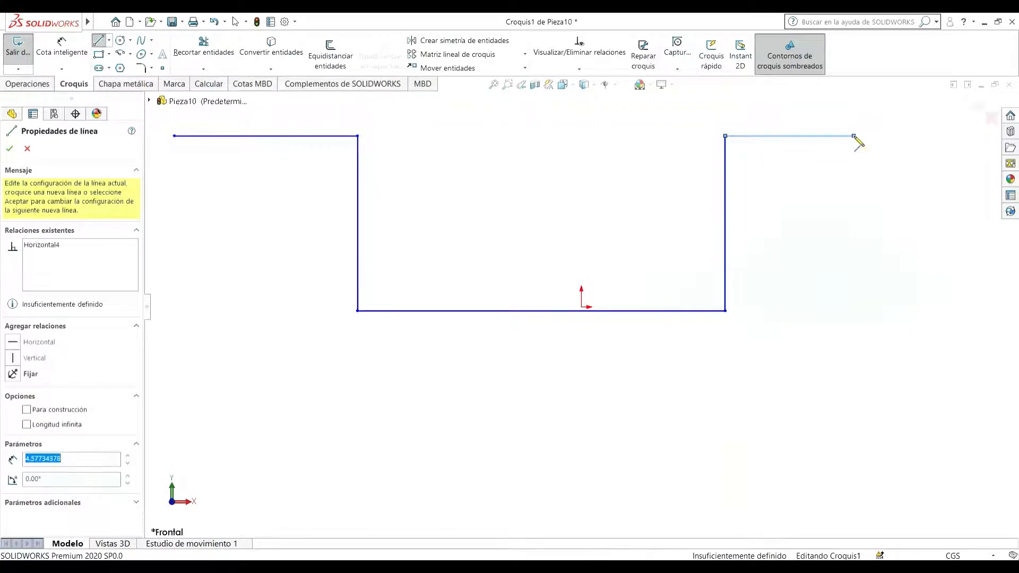
key(Escape)
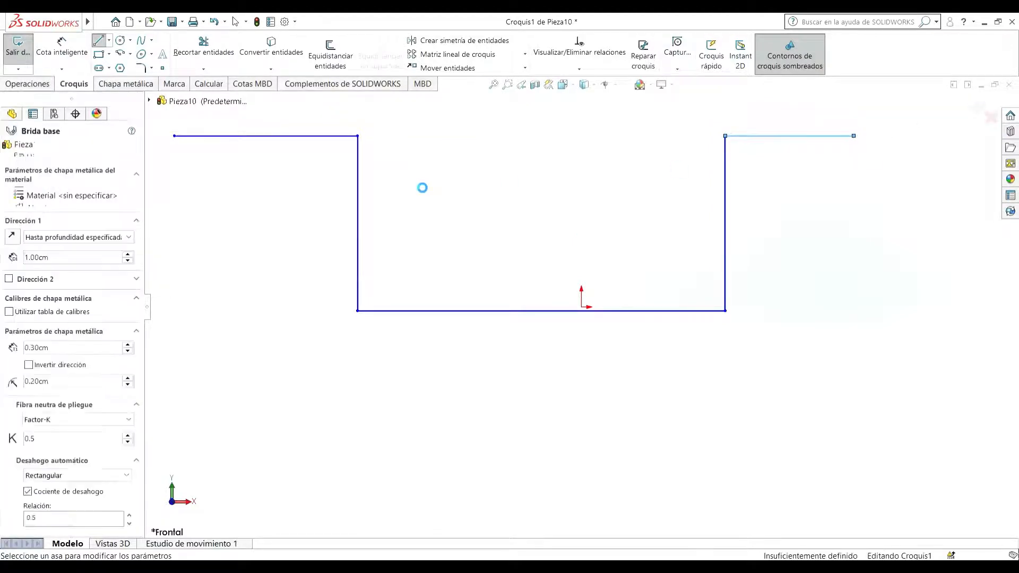
- Set the base flange's Direction 1 depth to 10 cm
click(126, 255)
click(125, 255)
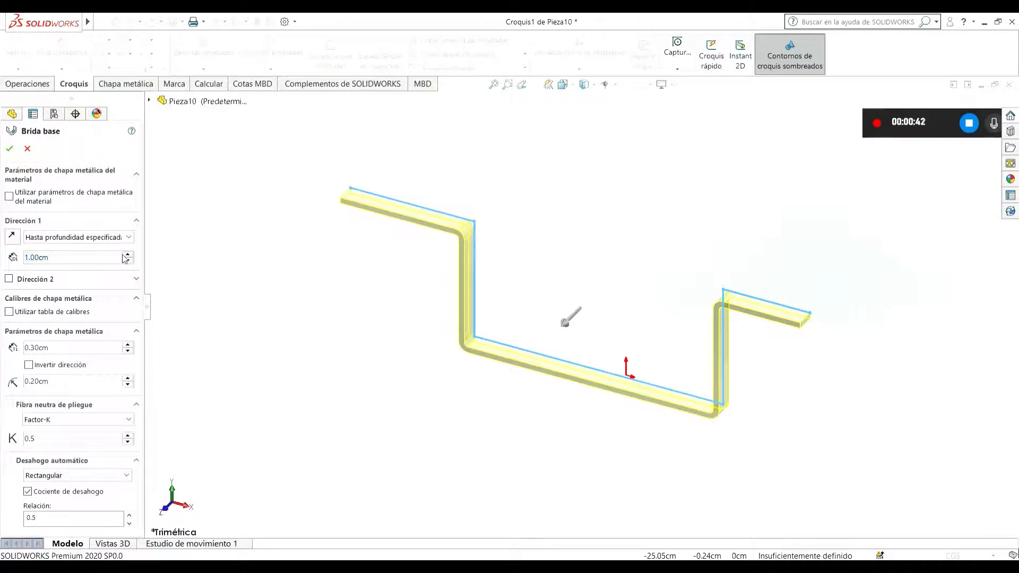
click(125, 256)
click(126, 255)
click(126, 255)
click(126, 255)
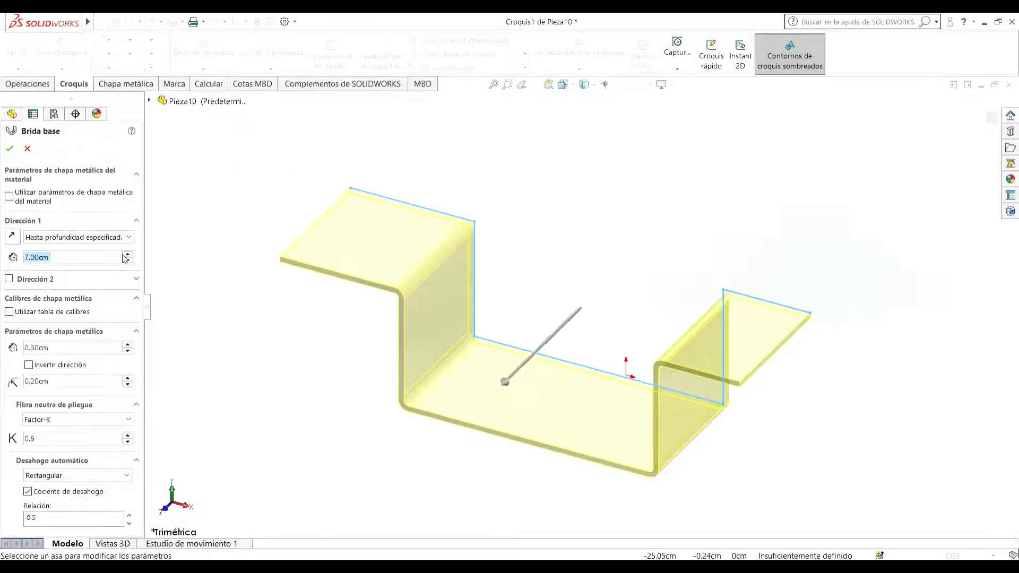
click(126, 255)
click(127, 255)
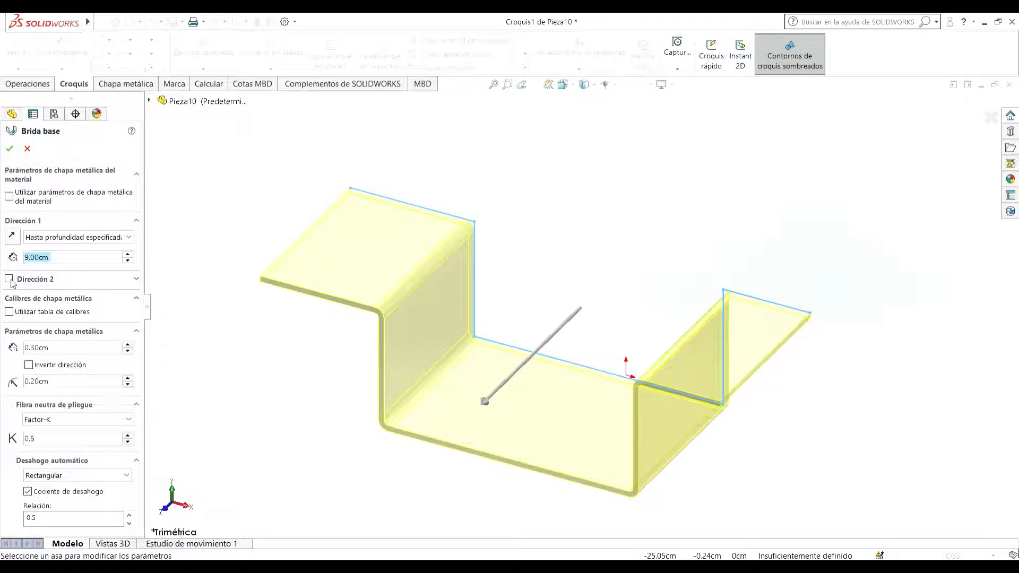
click(126, 255)
- Try extending the base flange 5.9 cm in a second direction and turn that direction off again
click(9, 279)
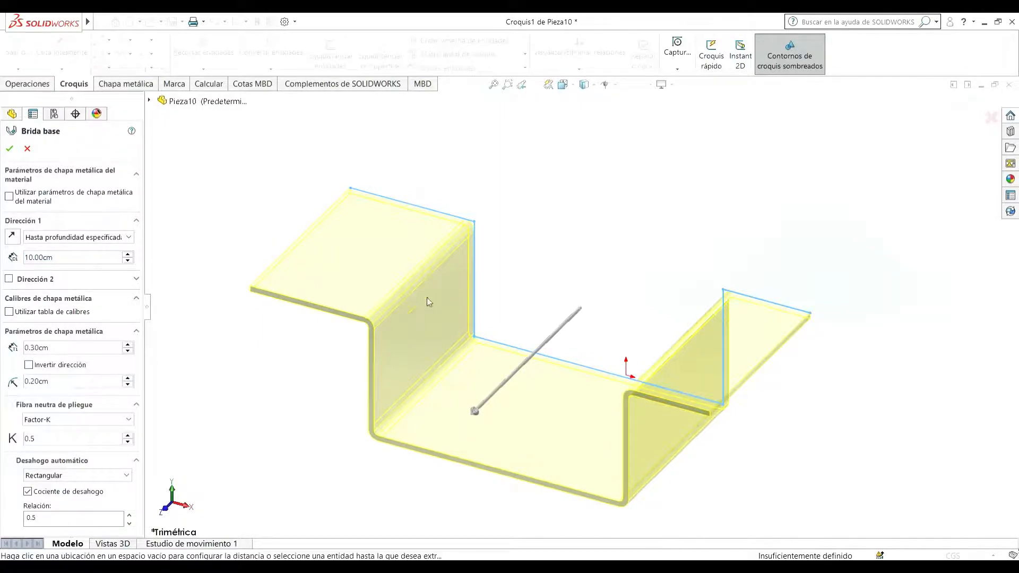
drag(596, 294, 645, 244)
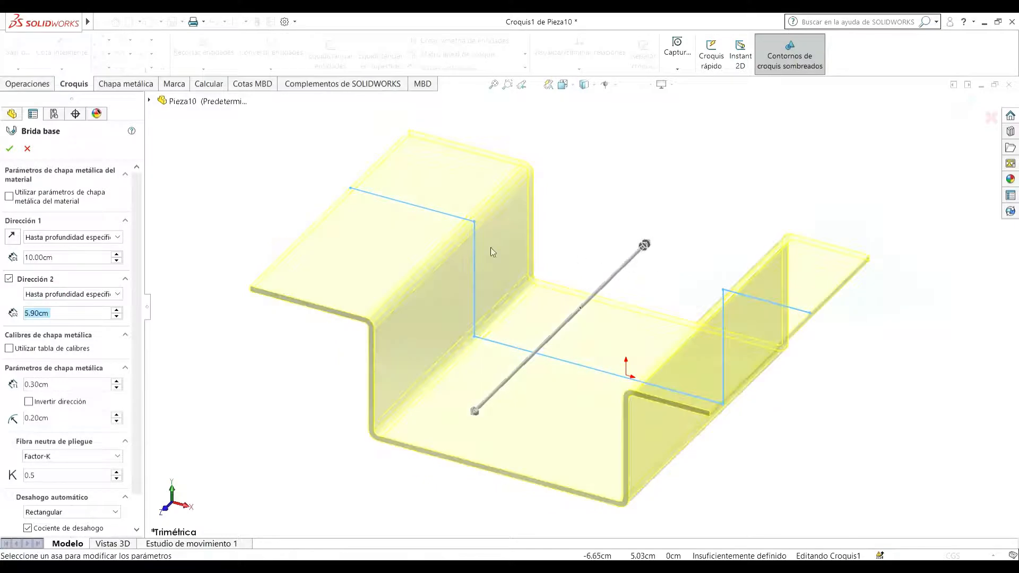
click(10, 279)
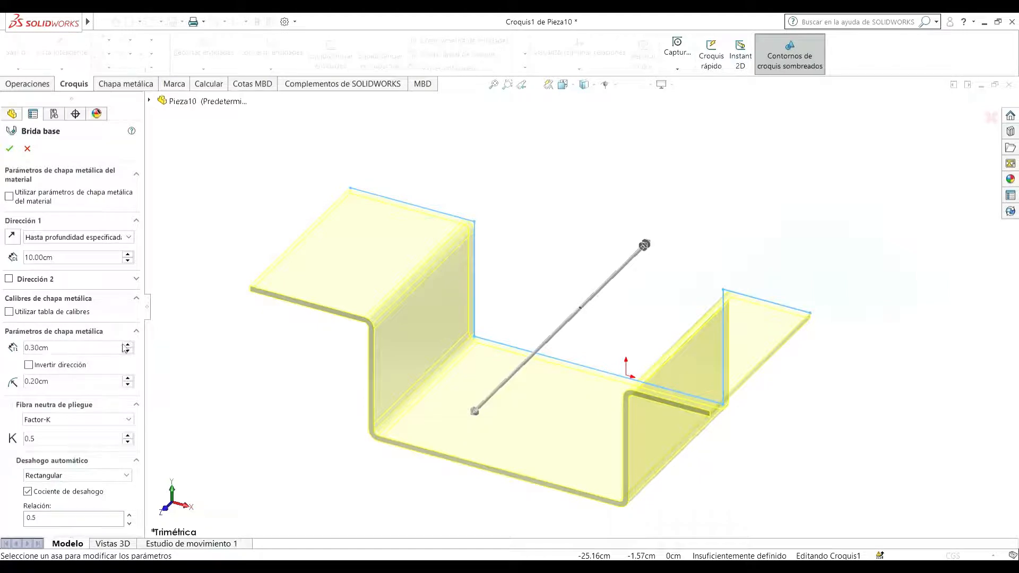
- Set the base flange's sheet thickness to 0.20 cm
middle_drag(549, 417, 560, 405)
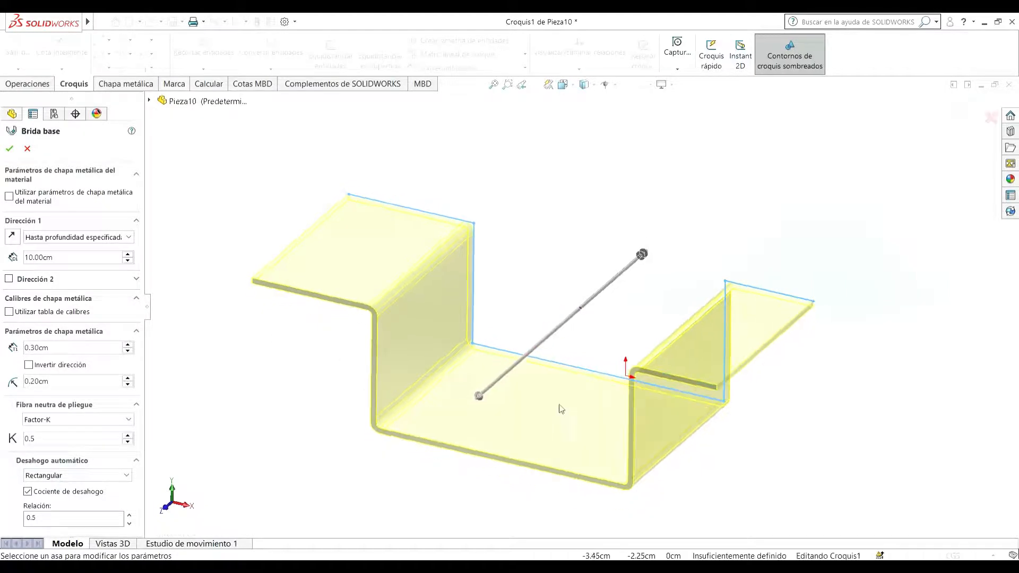
key(ctrl+1)
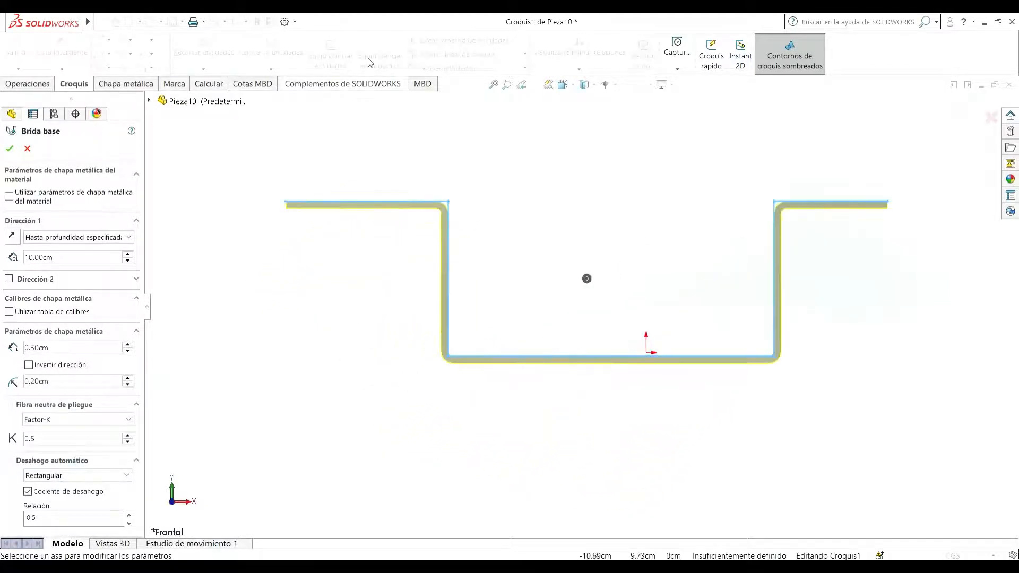
click(127, 350)
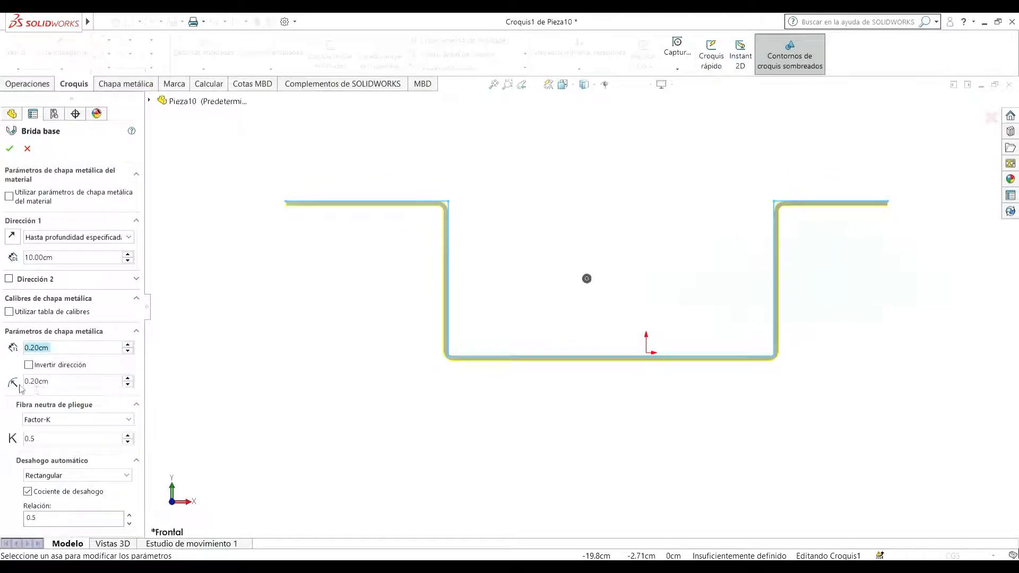
- Check the base flange with its thickness direction inverted, restore the original side and accept the flange
middle_drag(489, 211, 400, 231)
middle_drag(359, 318, 400, 294)
key(ctrl+1)
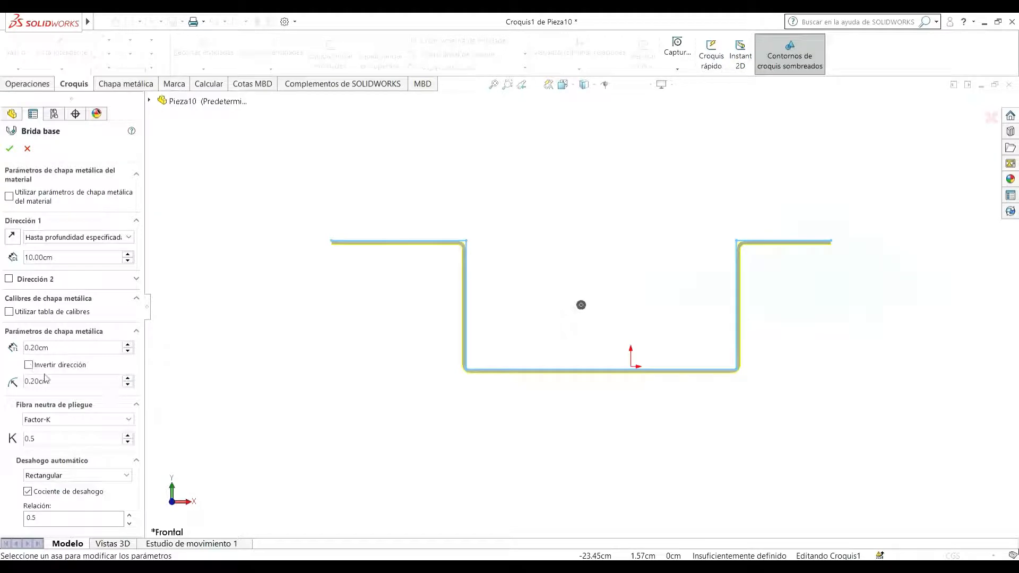
scroll(489, 259, down, 2)
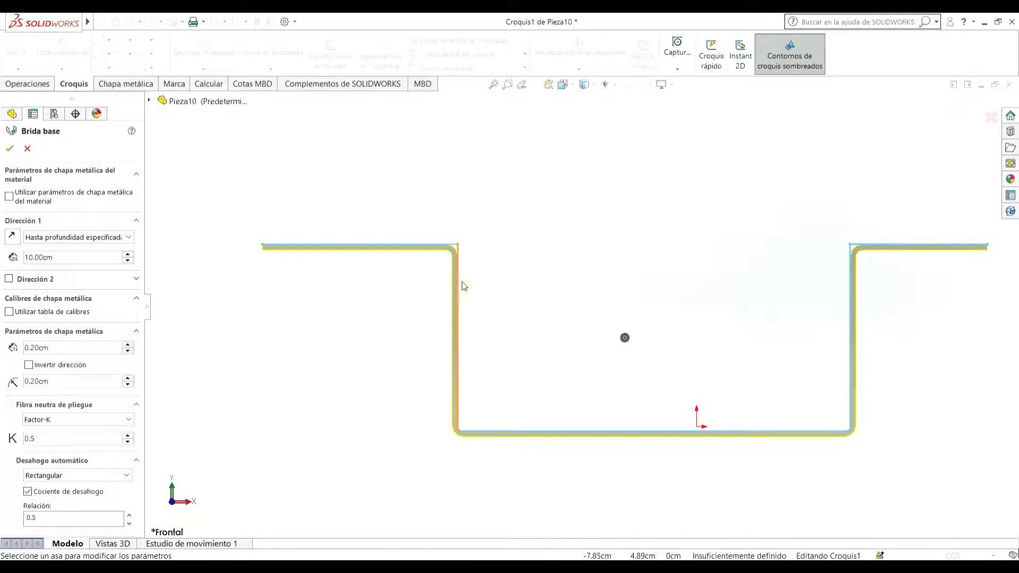
click(28, 366)
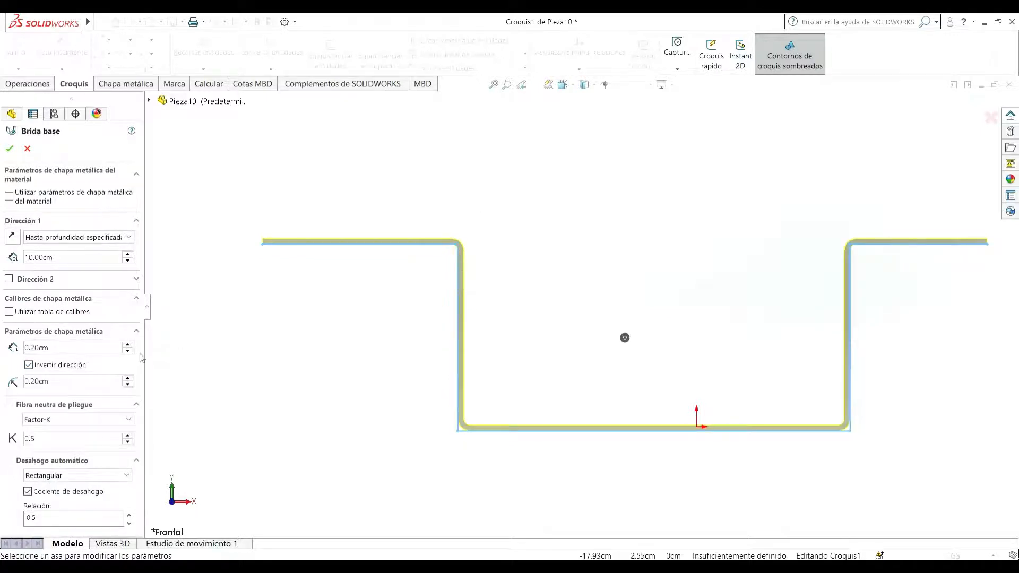
click(28, 366)
click(10, 150)
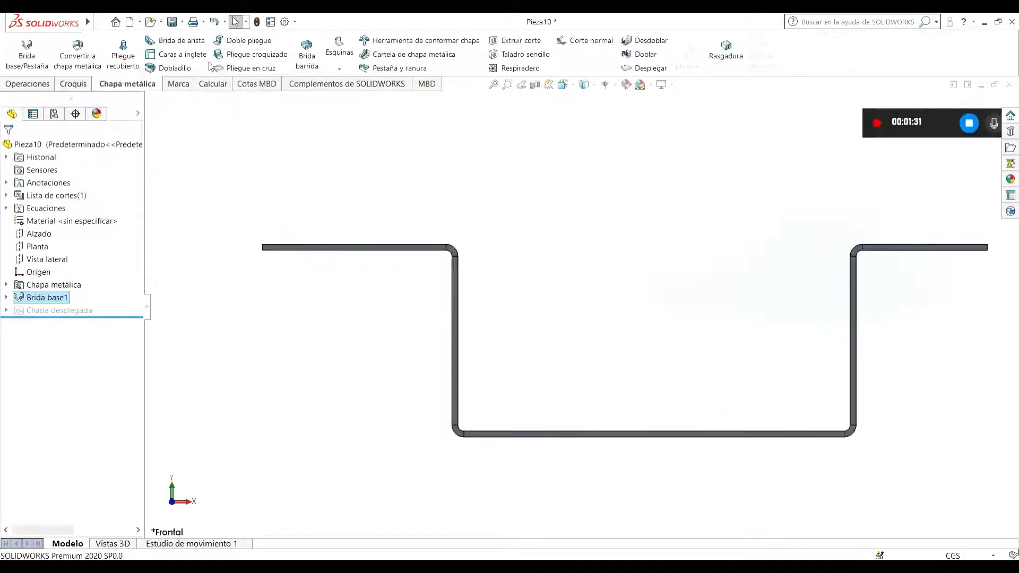
- Set up a 1.40 cm edge flange on the lower front edge of the right-hand ledge and the inner front edge of its adjoining vertical wall
click(181, 43)
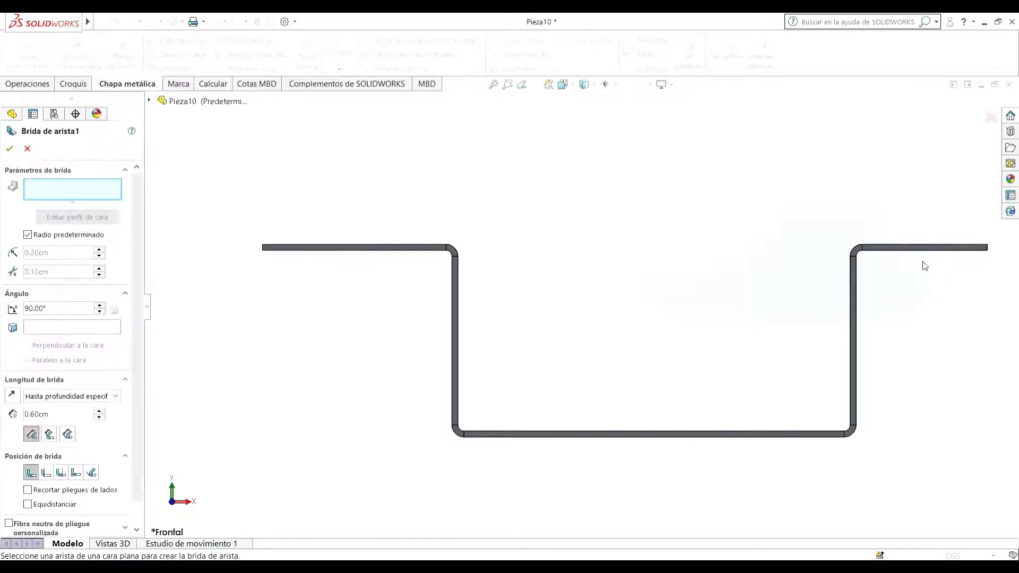
scroll(928, 275, down, 5)
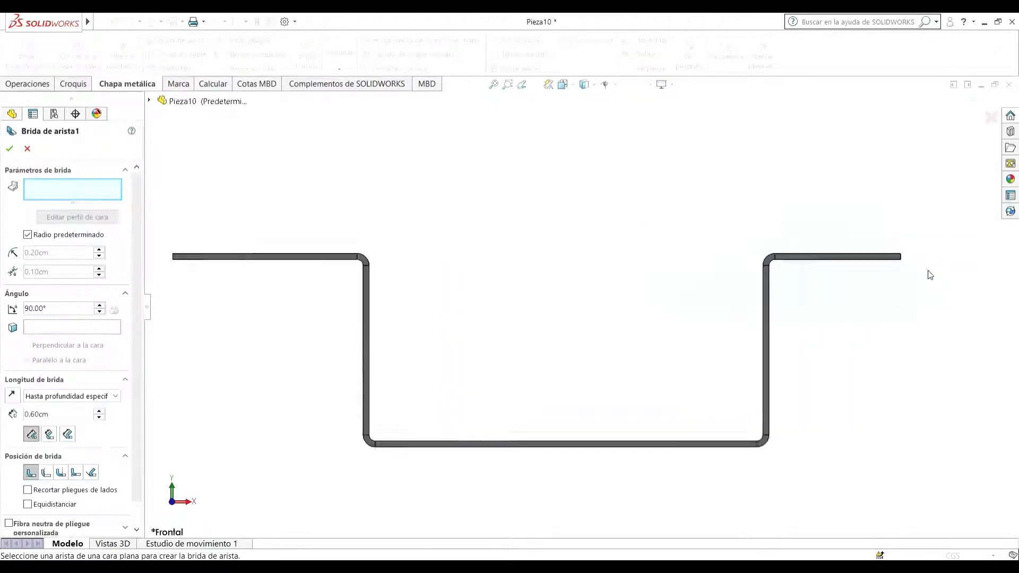
click(778, 262)
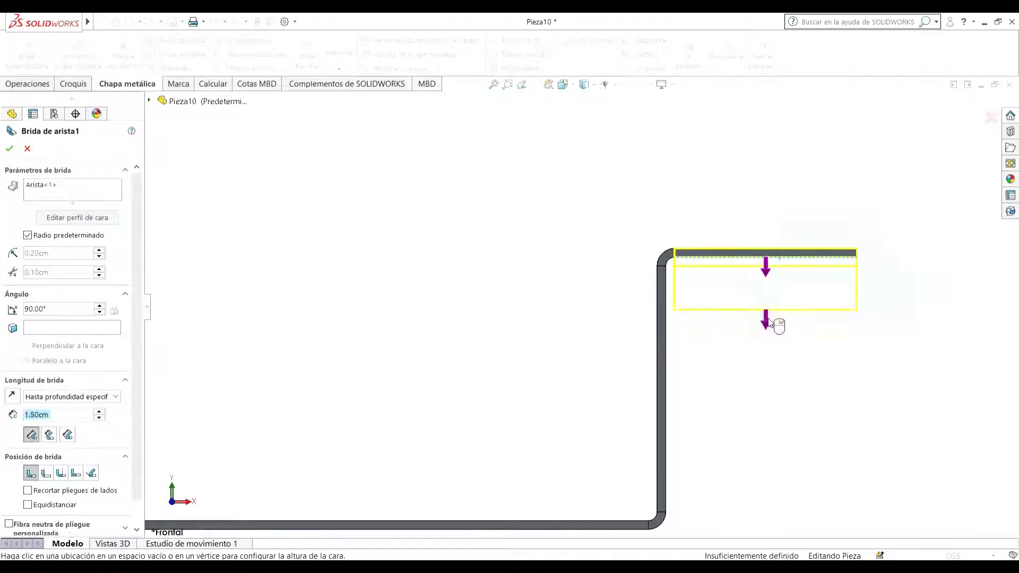
click(875, 325)
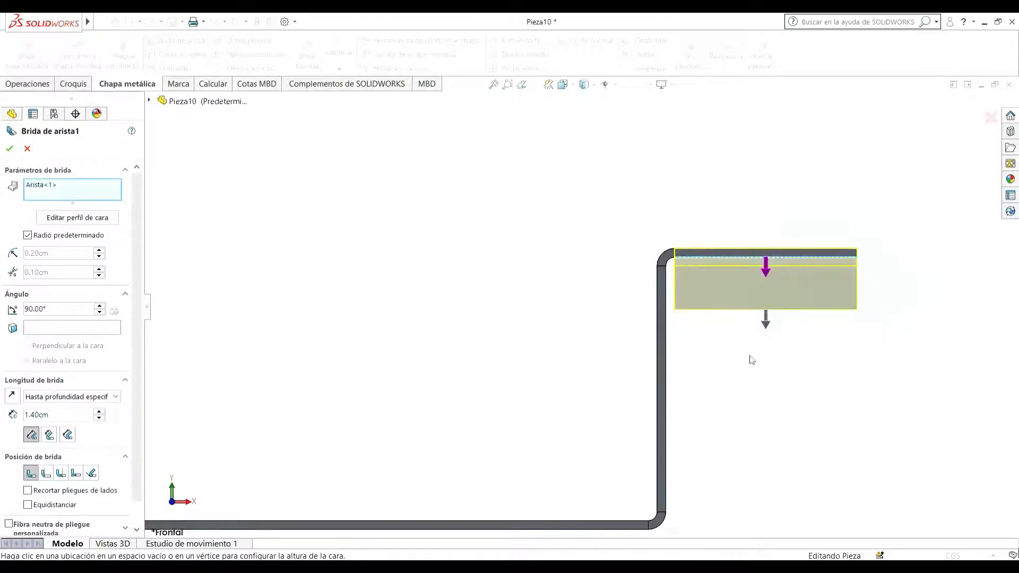
click(668, 359)
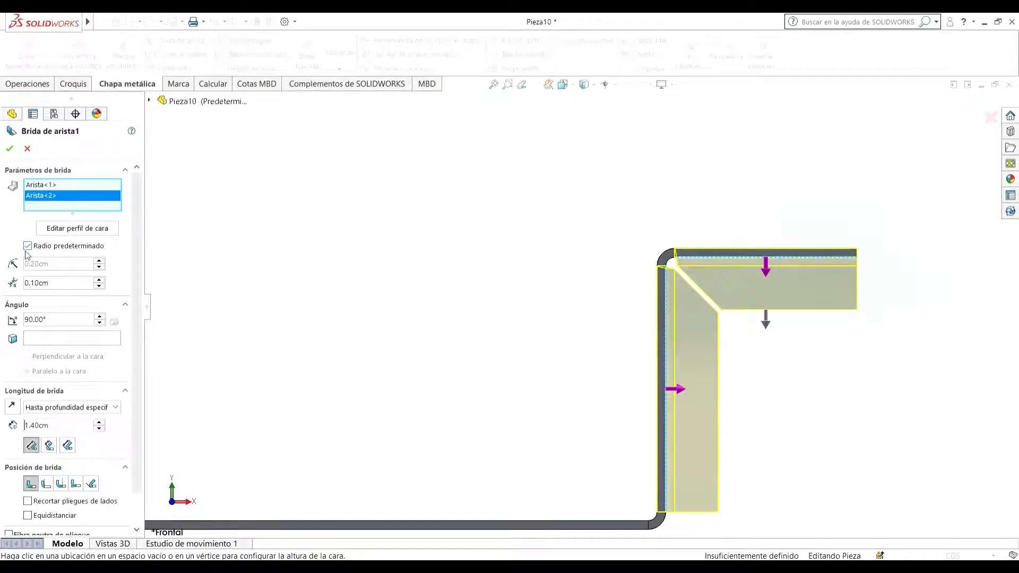
- Try a custom bend radius of 0.50 cm on the edge flange and return to the default radius
click(28, 246)
scroll(692, 280, down, 2)
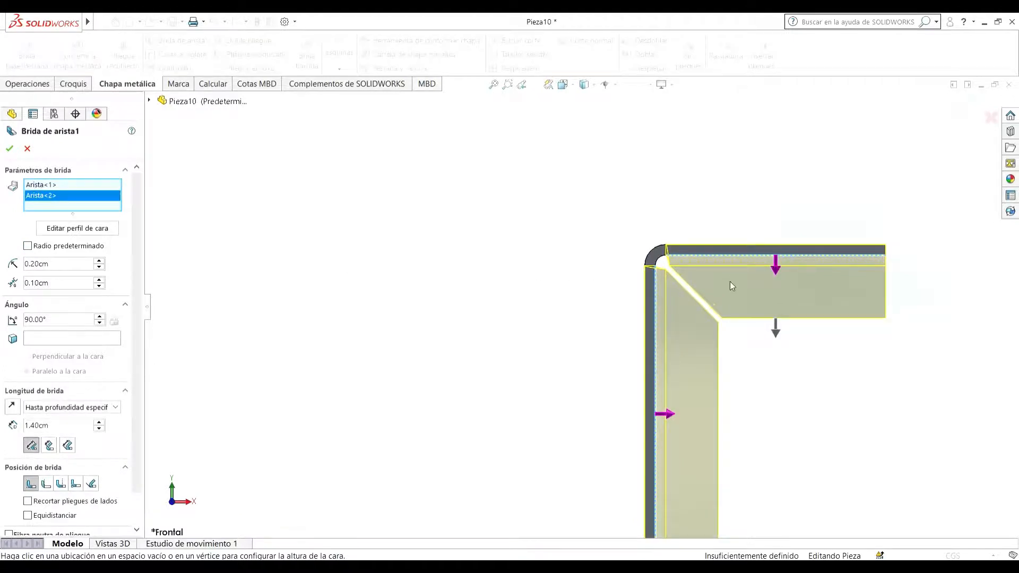
middle_drag(731, 282, 466, 323)
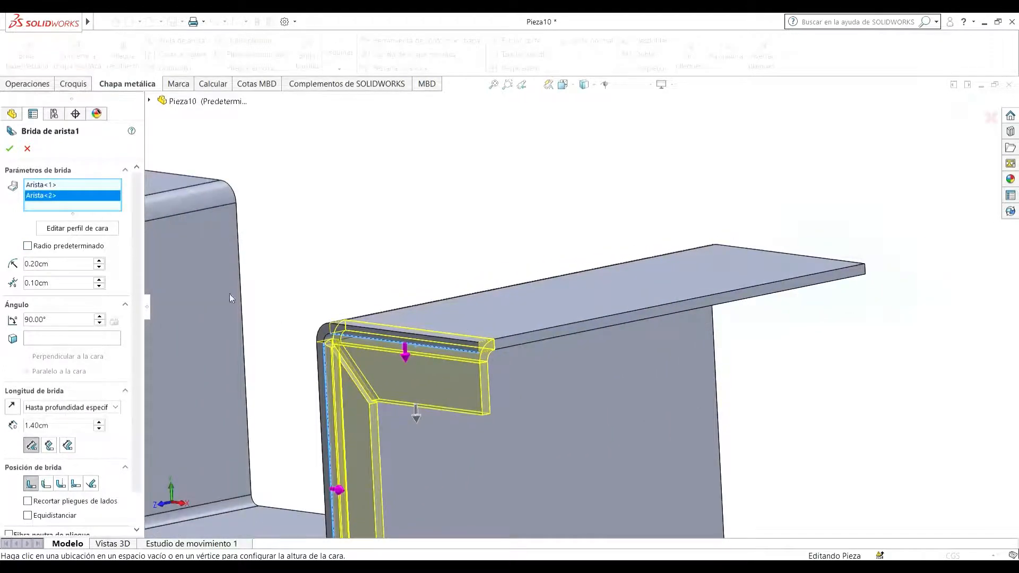
click(99, 261)
click(99, 260)
click(100, 260)
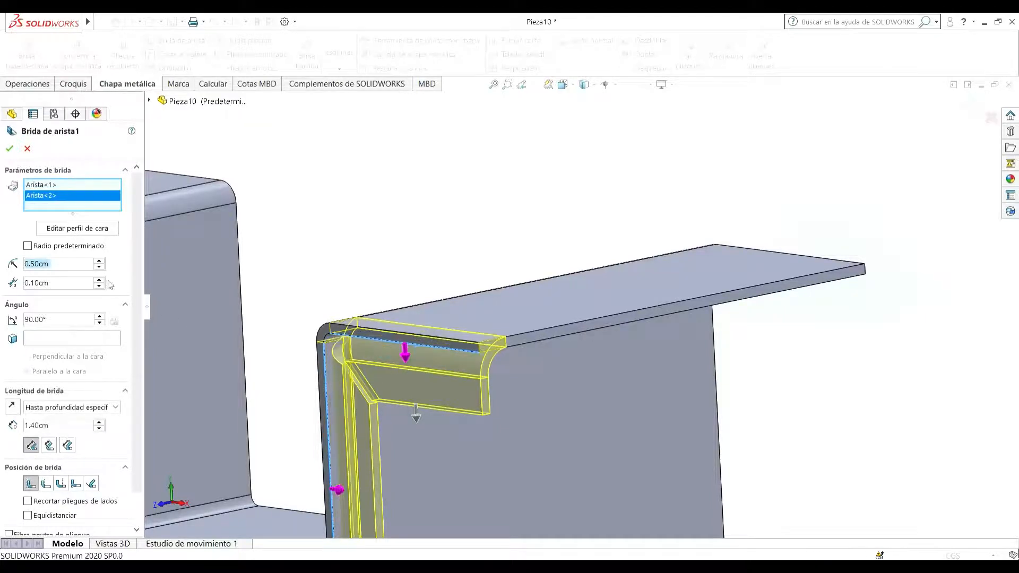
click(27, 246)
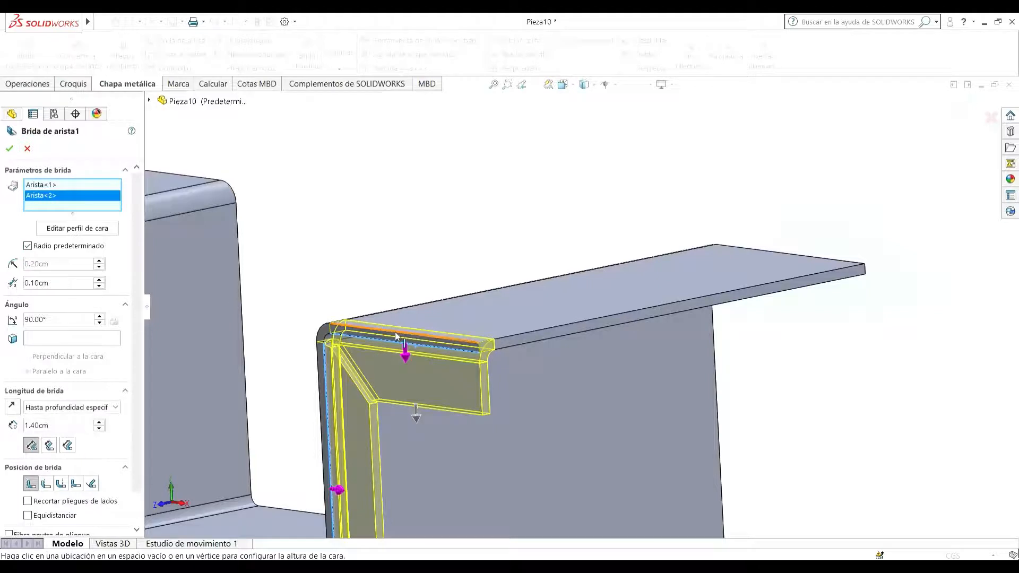
- Try a gap of 0.30 cm between the two edge flanges and set it back to 0.1 cm
middle_drag(398, 335, 467, 304)
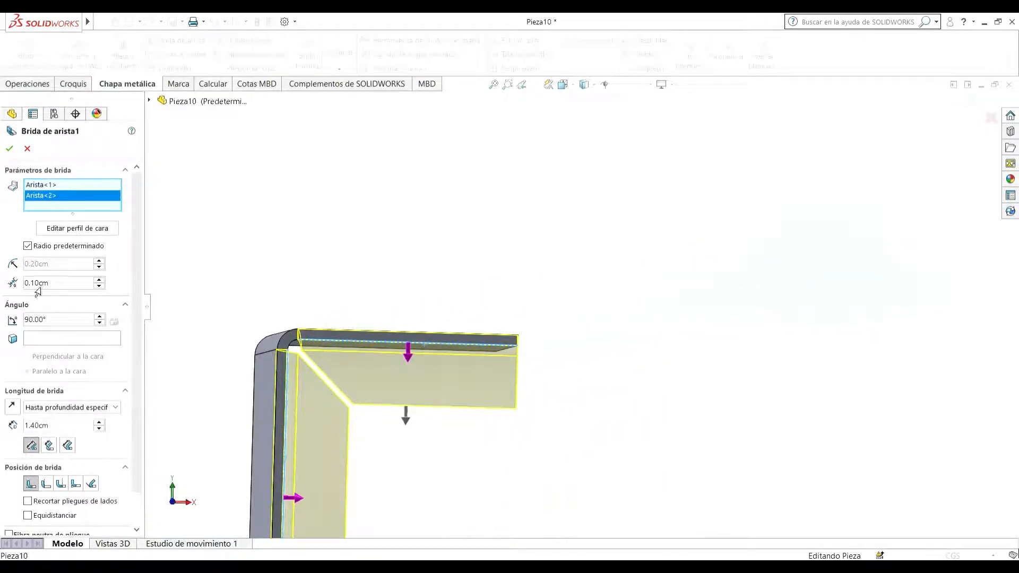
click(99, 280)
click(100, 280)
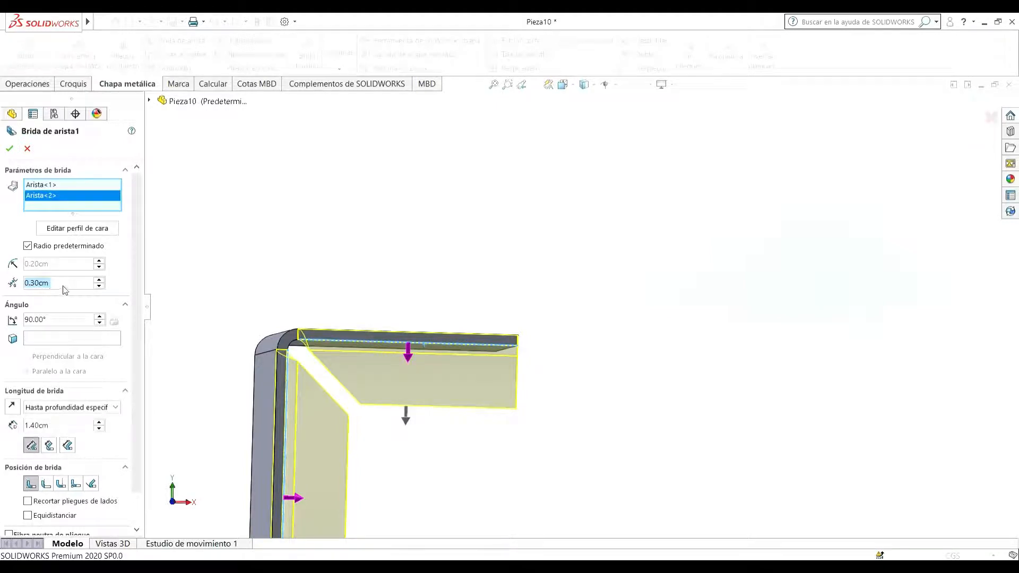
text(.1)
key(Return)
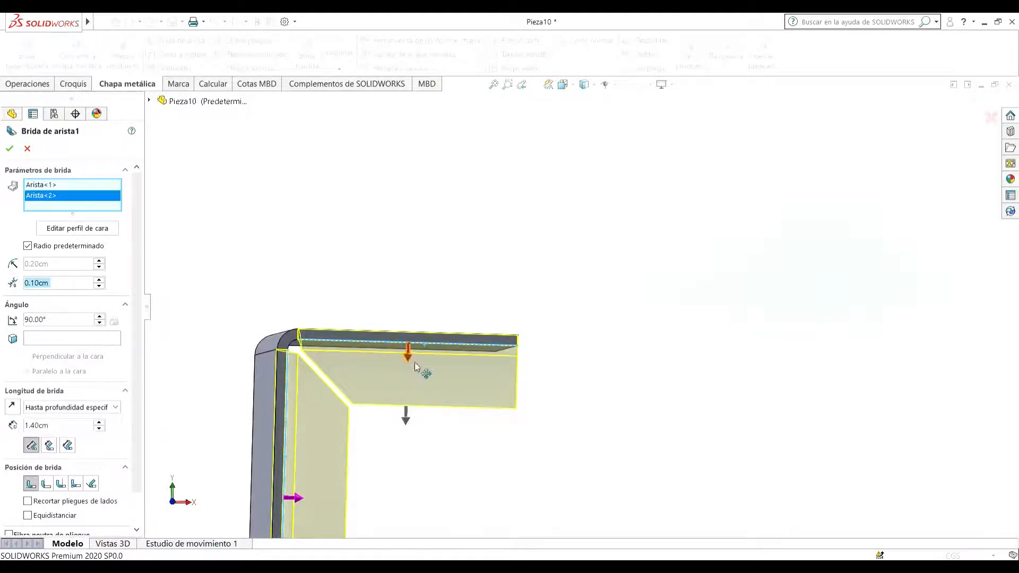
- Set the edge flange angle to 110° and the flange length to 1.50 cm
middle_drag(415, 362, 295, 377)
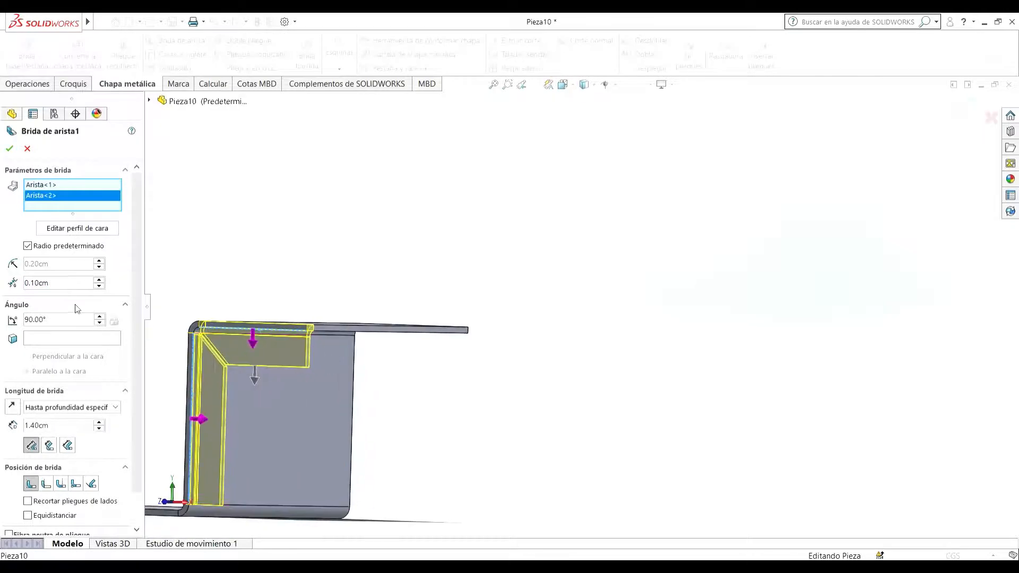
drag(52, 325, 23, 326)
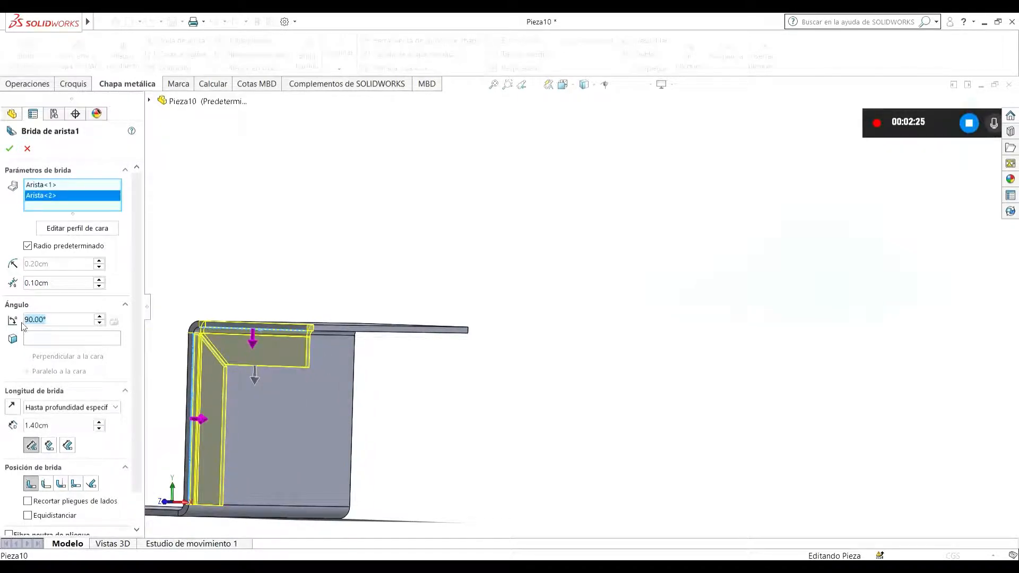
text(110)
key(Return)
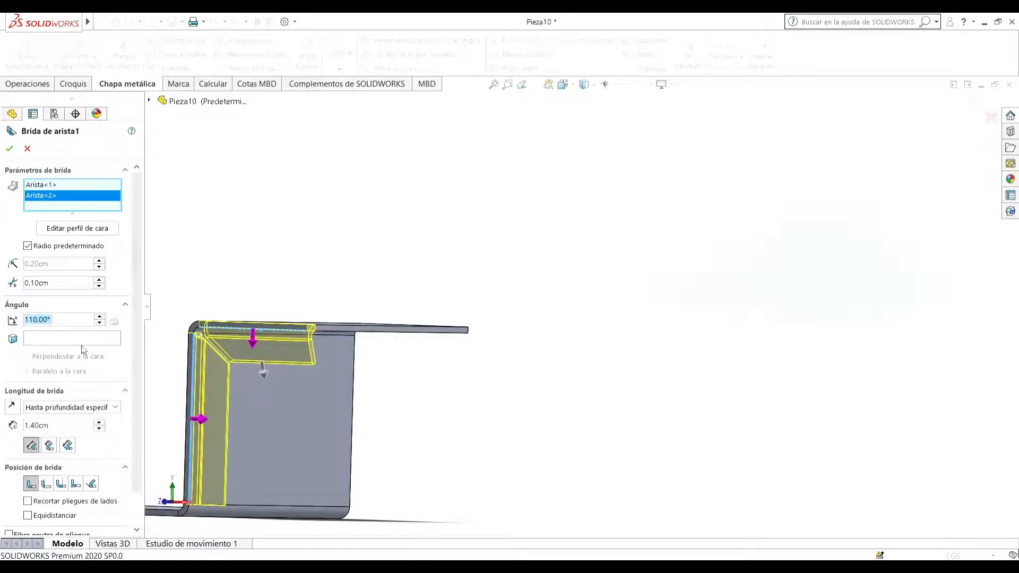
click(98, 422)
click(98, 422)
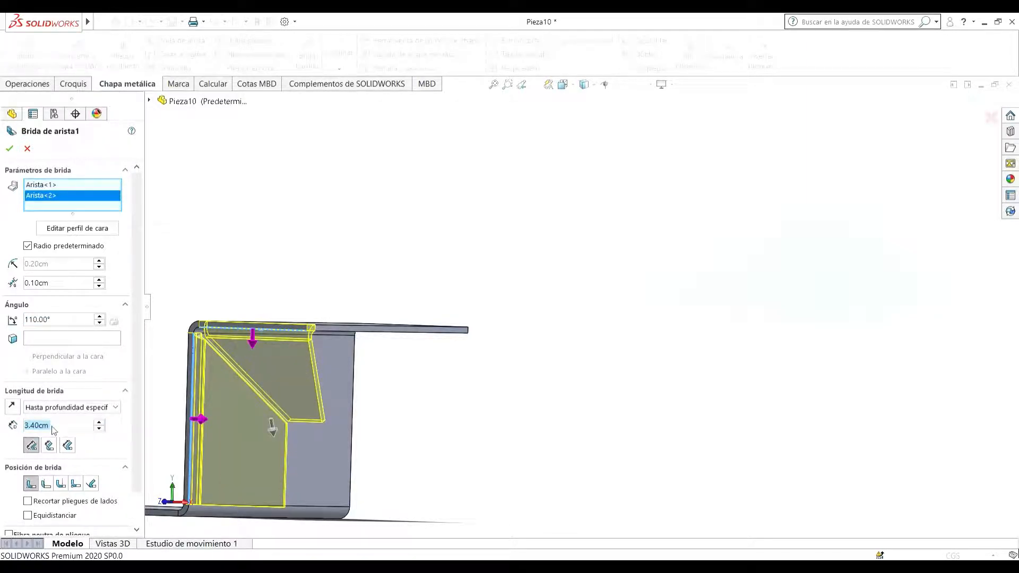
text(1.5)
key(Return)
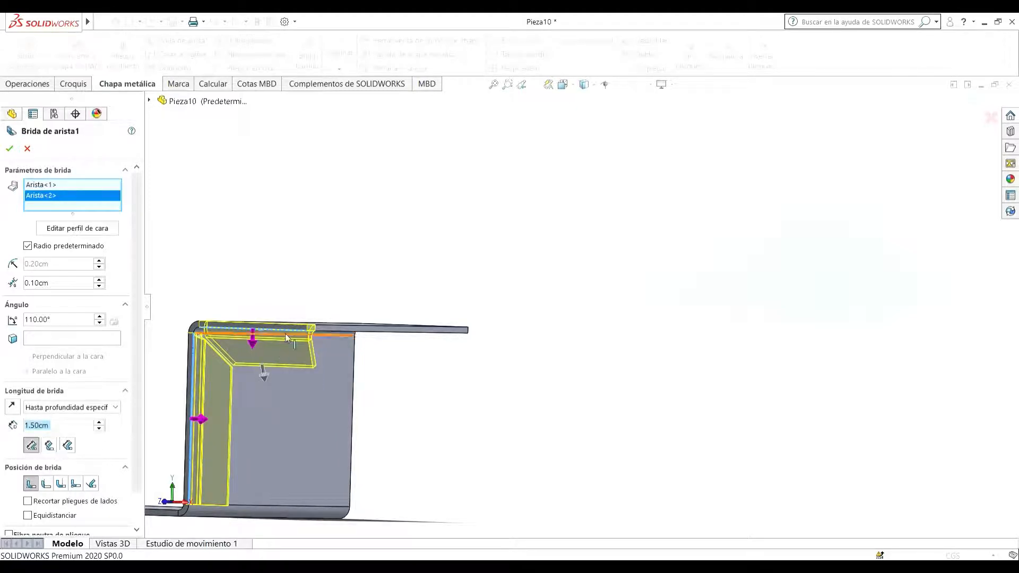
- Try measuring the edge flange length from the inner virtual sharp and compare the preview at the corner
scroll(263, 371, down, 3)
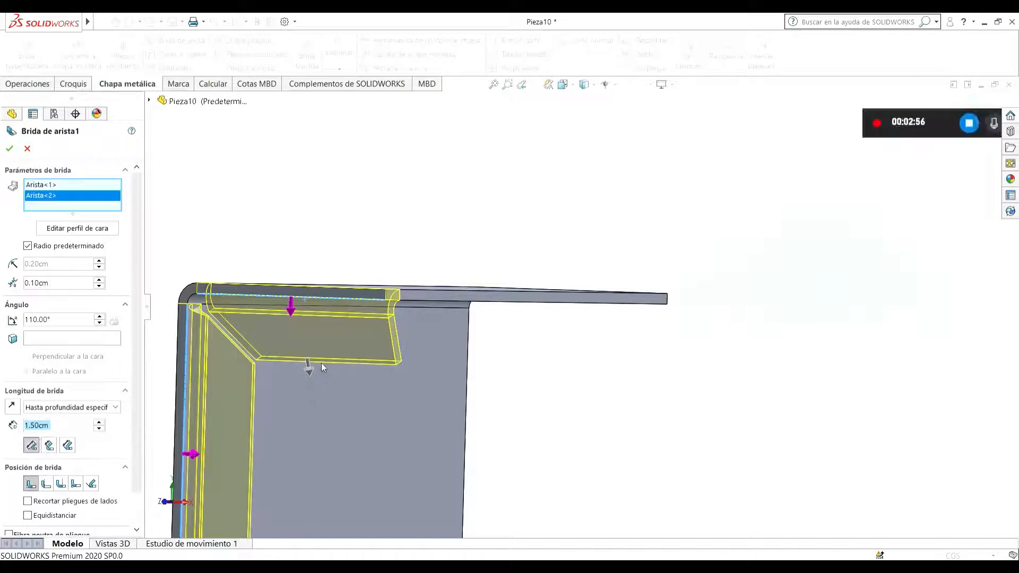
middle_drag(318, 363, 273, 340)
scroll(301, 286, down, 3)
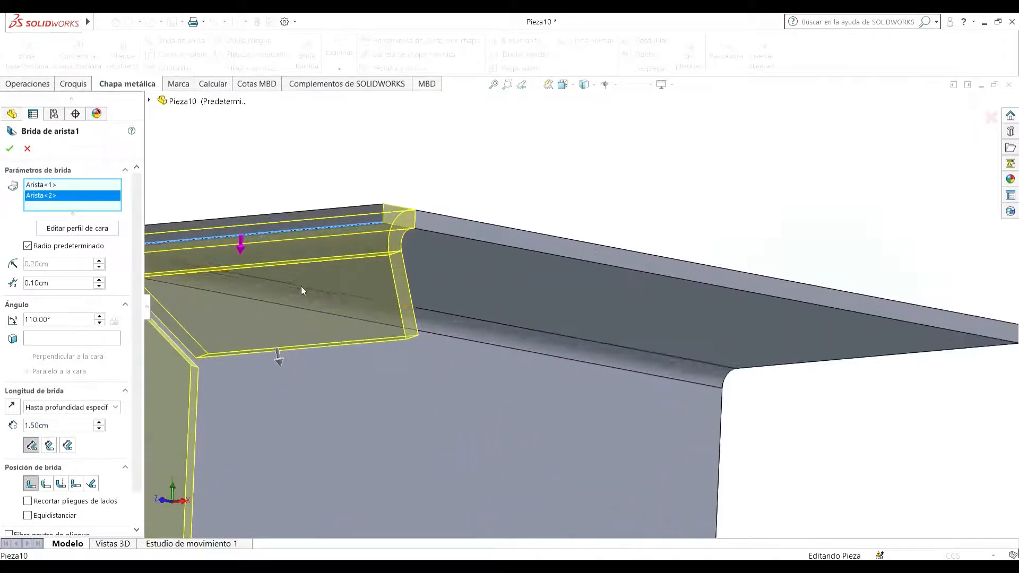
middle_drag(295, 287, 278, 295)
scroll(298, 289, up, 3)
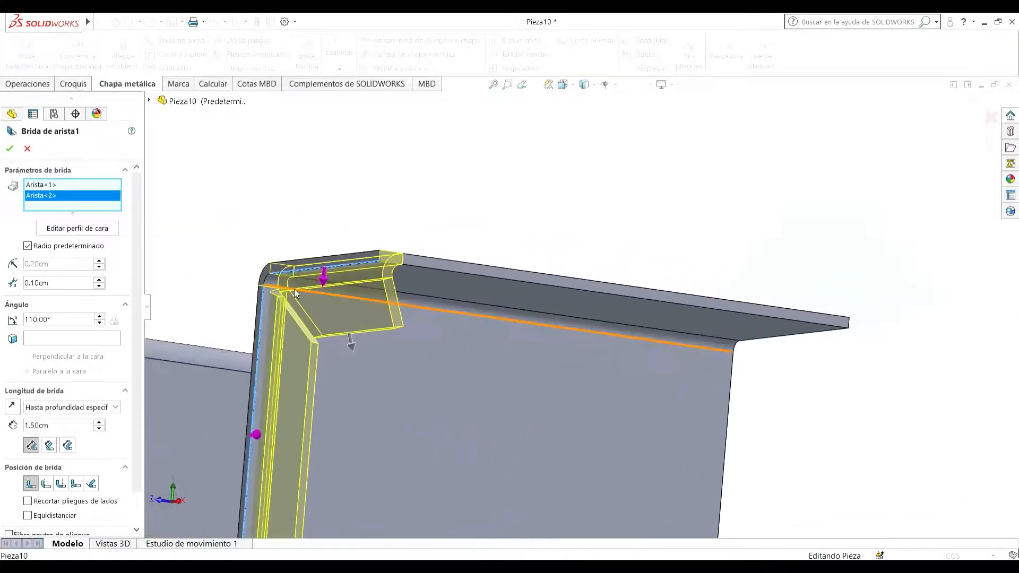
middle_drag(347, 280, 325, 310)
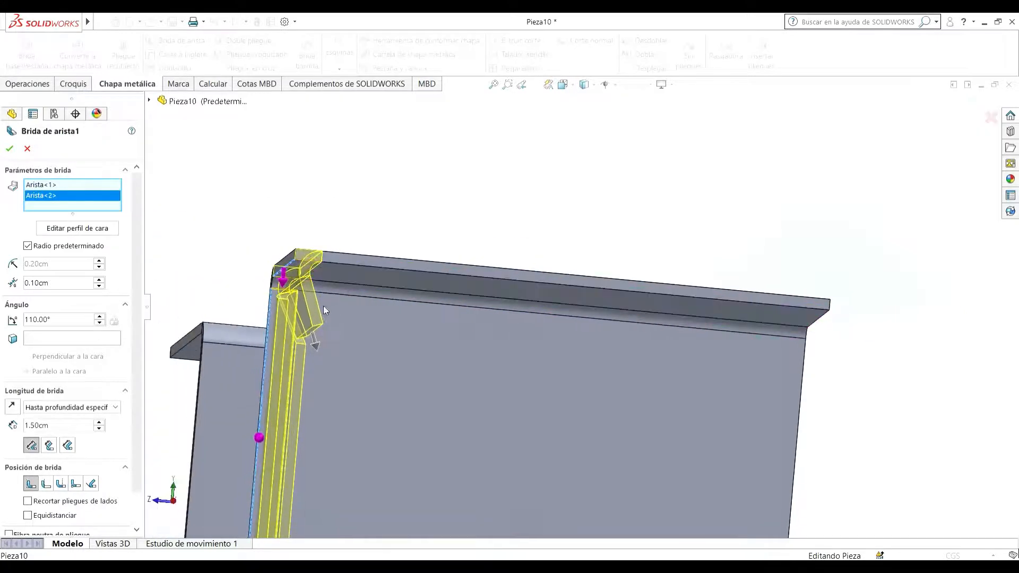
middle_drag(333, 237, 357, 281)
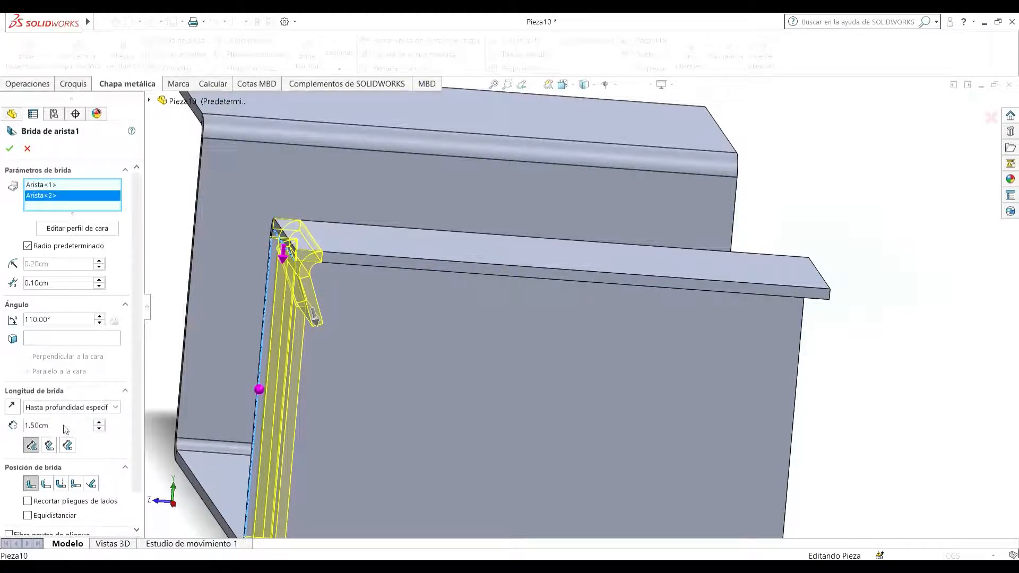
click(48, 445)
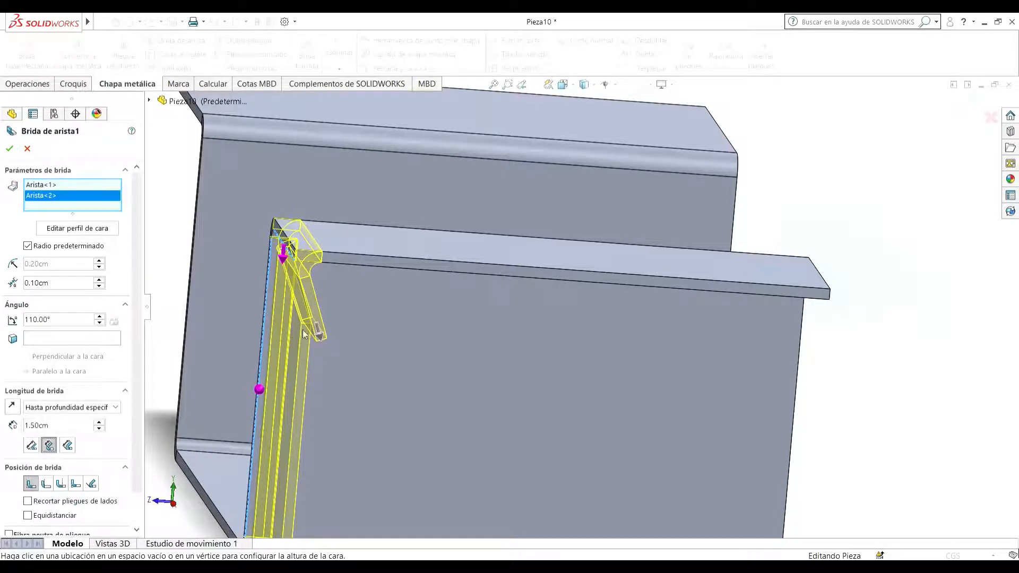
middle_drag(315, 319, 299, 319)
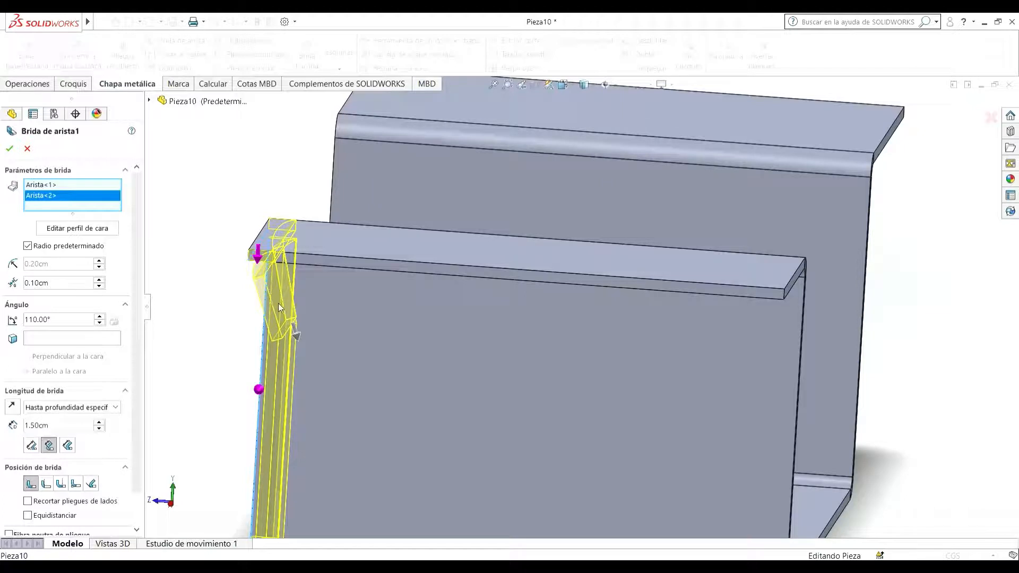
middle_drag(304, 259, 332, 198)
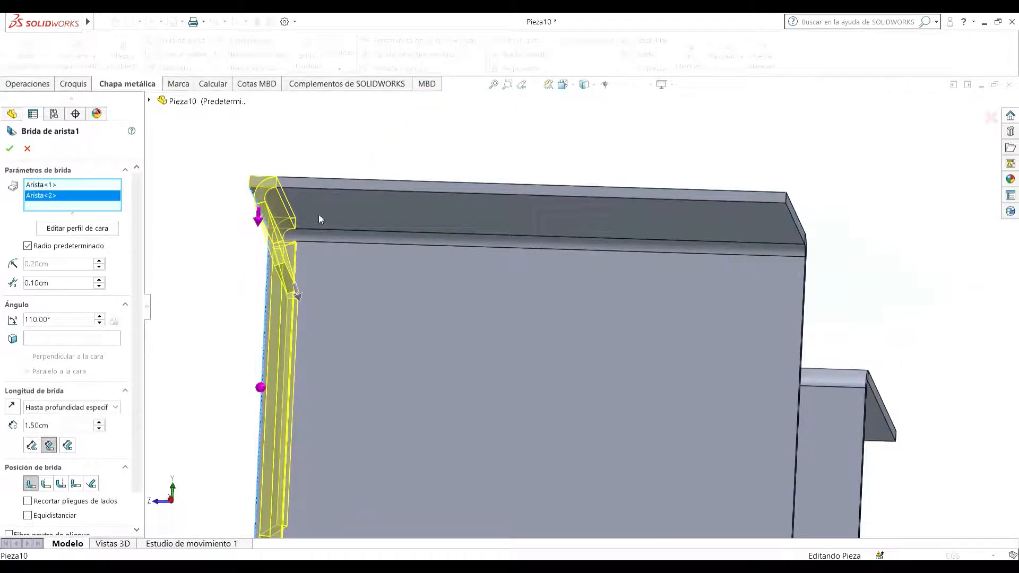
- Measure the edge flange length with the tangent bend option and check the preview along both edges
click(68, 446)
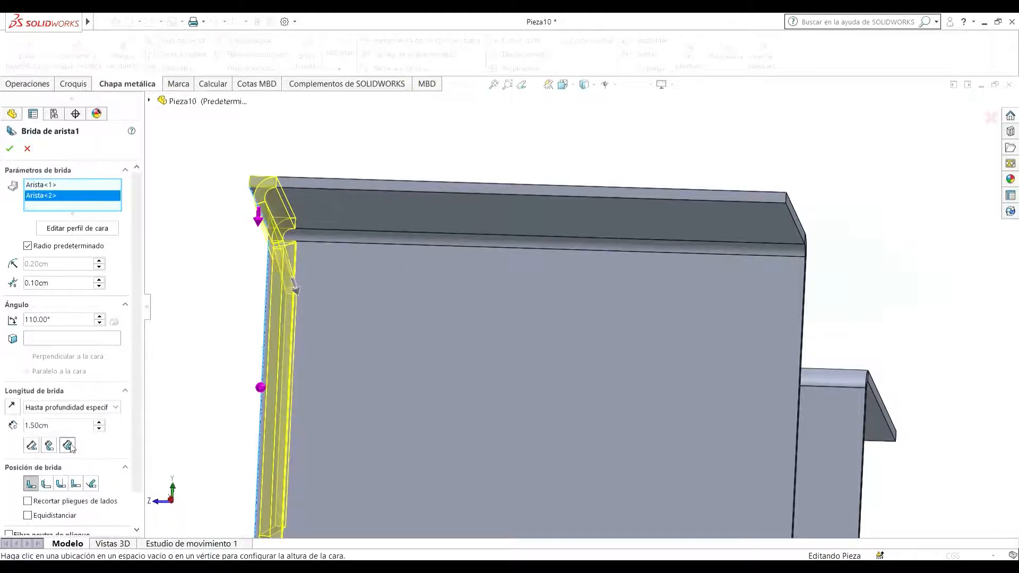
scroll(274, 235, down, 1)
mouse_move(274, 236)
middle_down()
mouse_move(285, 257)
mouse_move(266, 220)
middle_up()
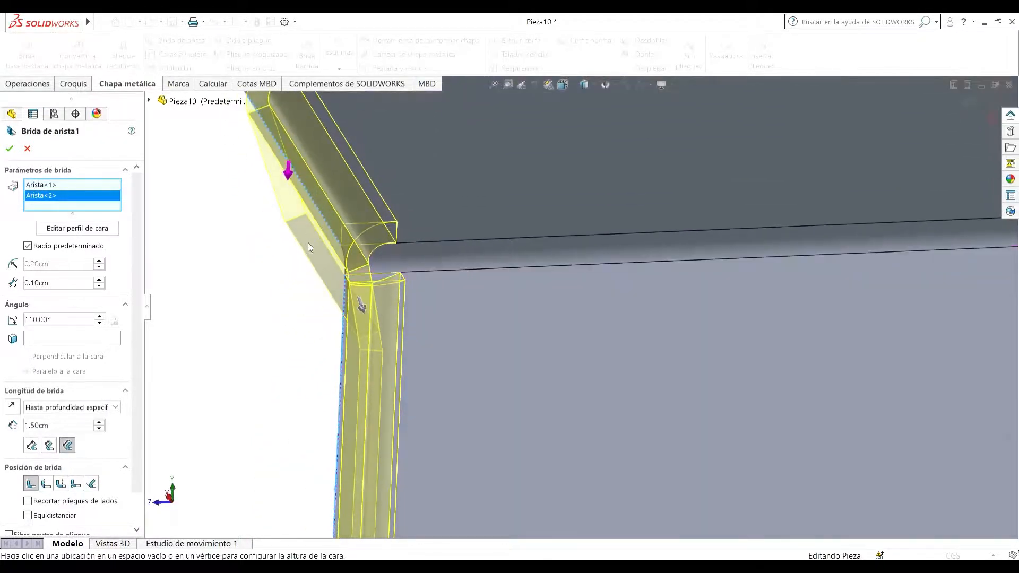
scroll(259, 188, up, 4)
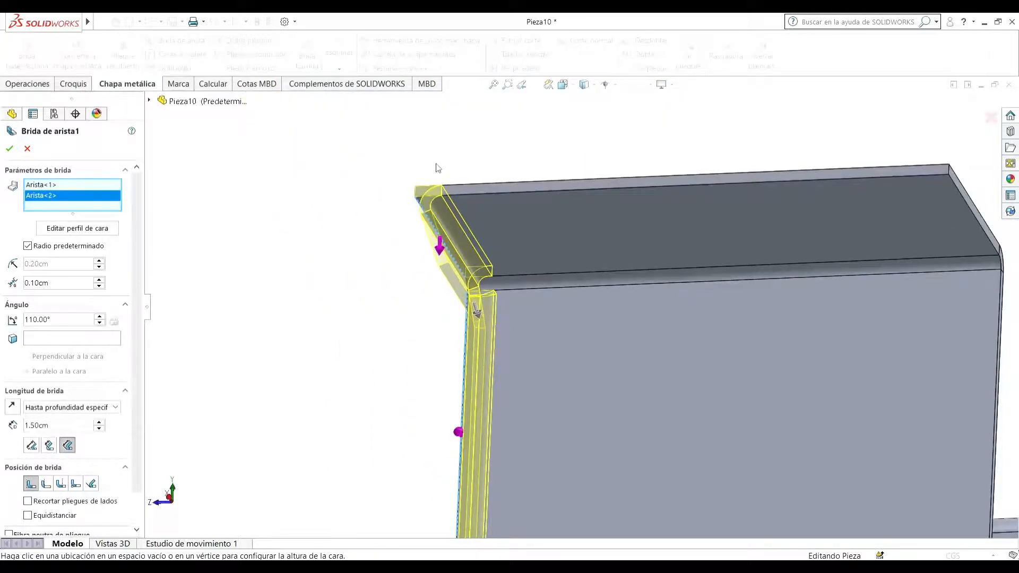
middle_drag(428, 169, 436, 179)
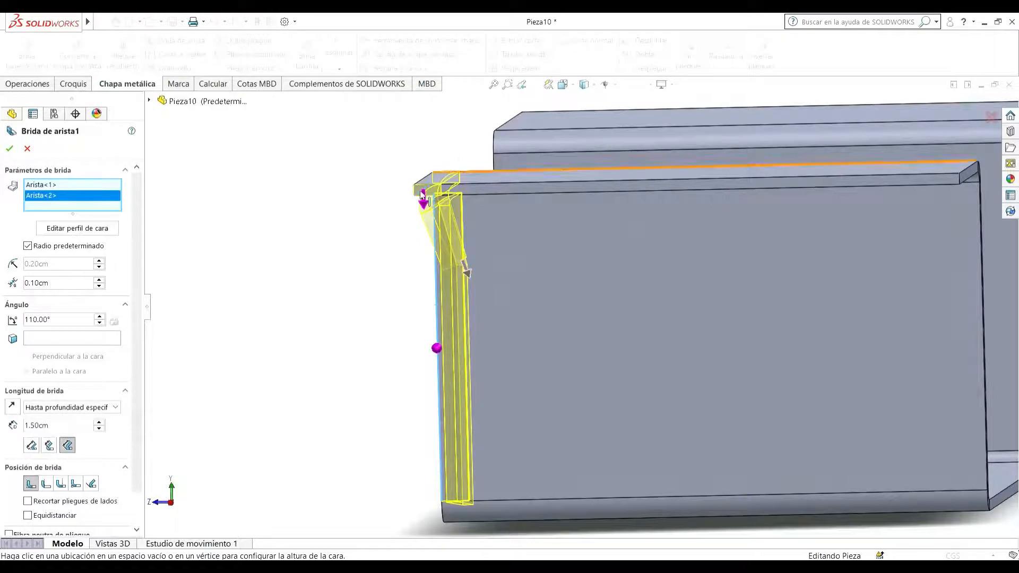
middle_drag(451, 270, 454, 201)
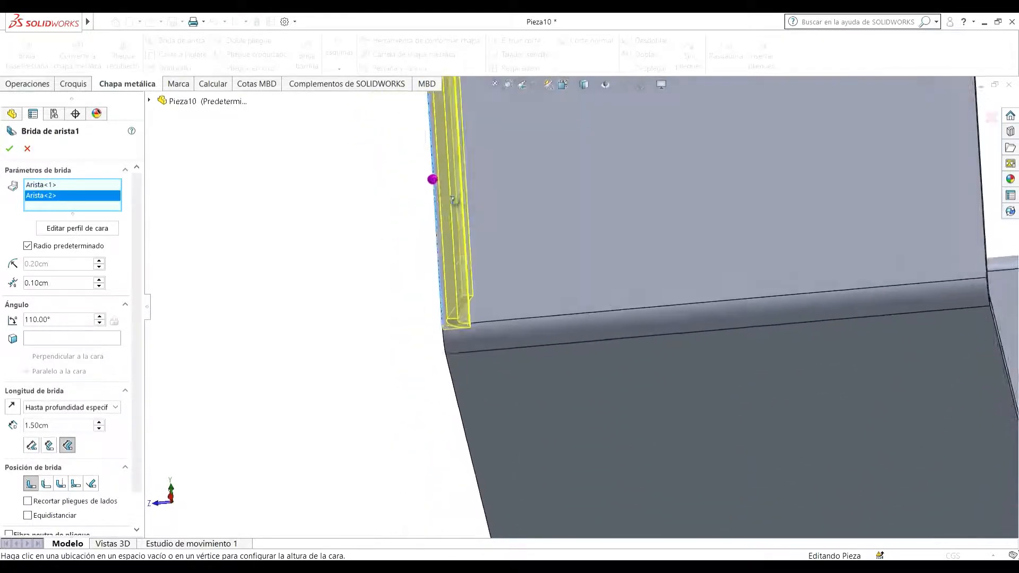
scroll(441, 207, up, 4)
scroll(508, 182, down, 5)
middle_drag(575, 211, 534, 256)
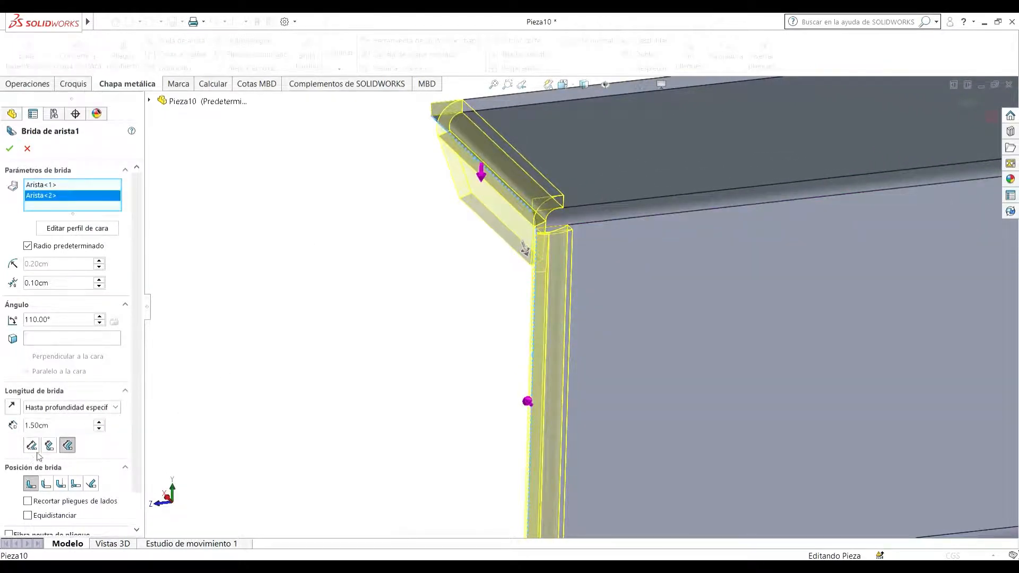
click(68, 446)
middle_drag(523, 157, 550, 231)
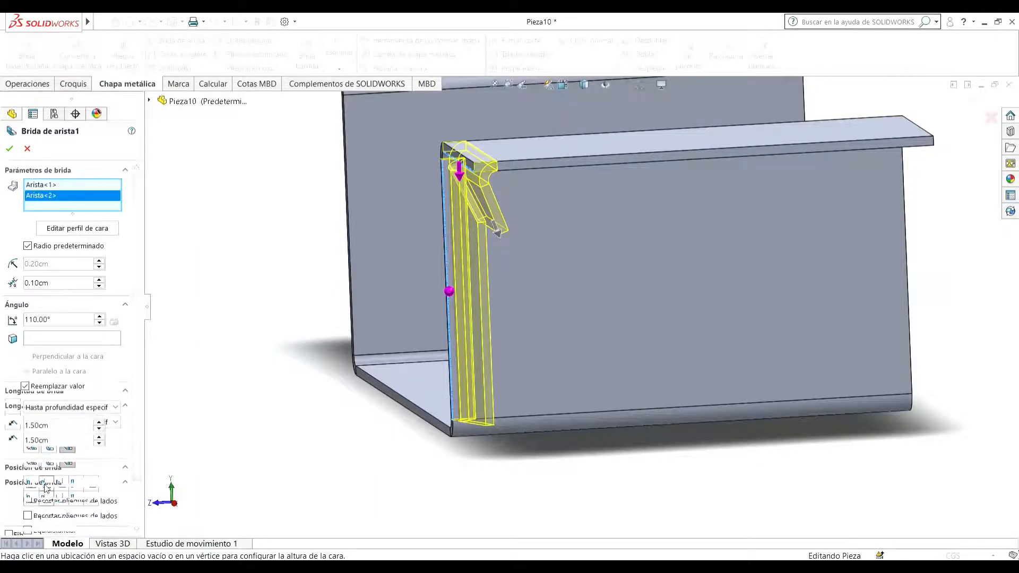
- Try the other flange positions, from material outside to tangent to bend, and return to material inside
click(46, 485)
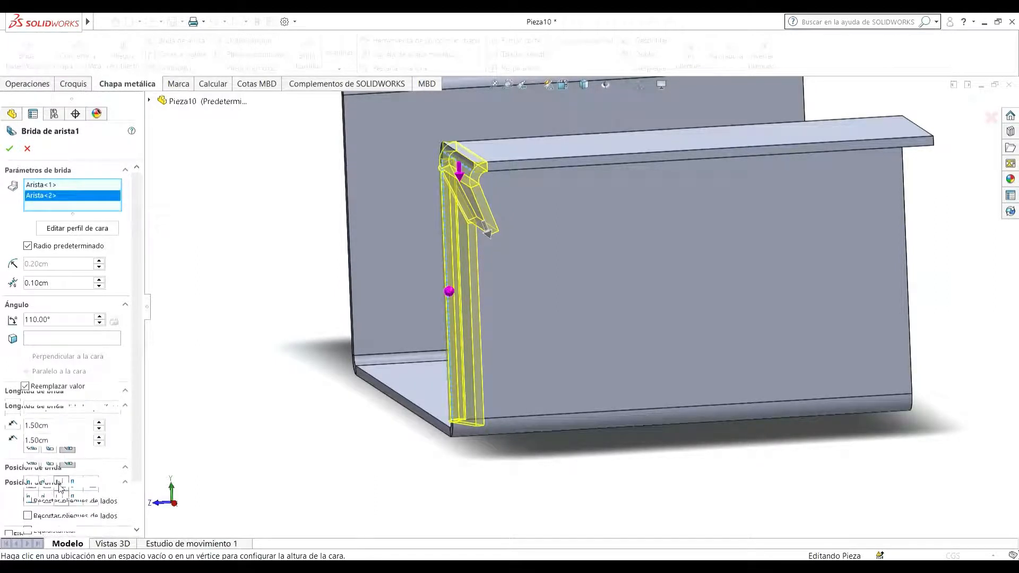
click(61, 484)
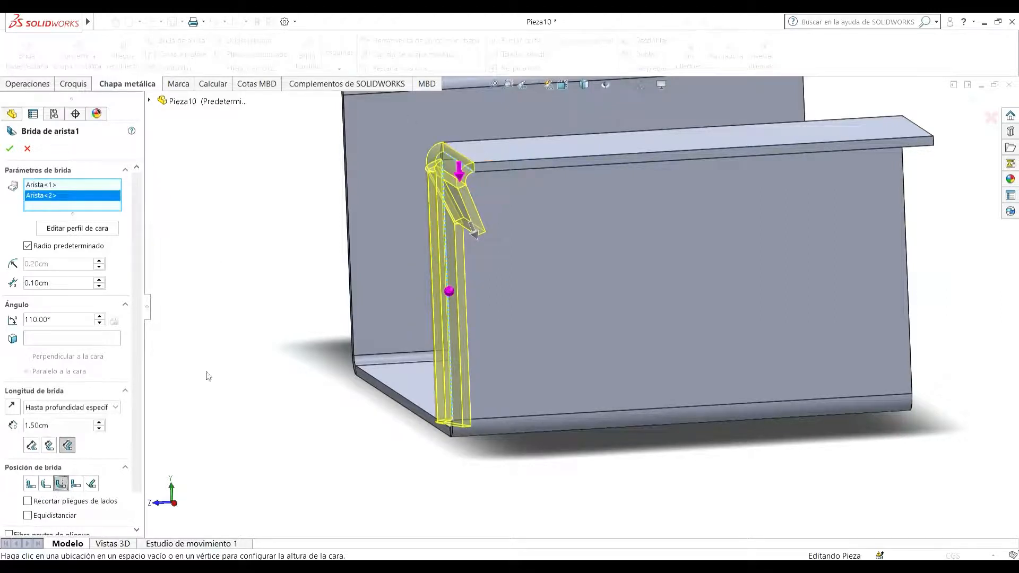
click(76, 484)
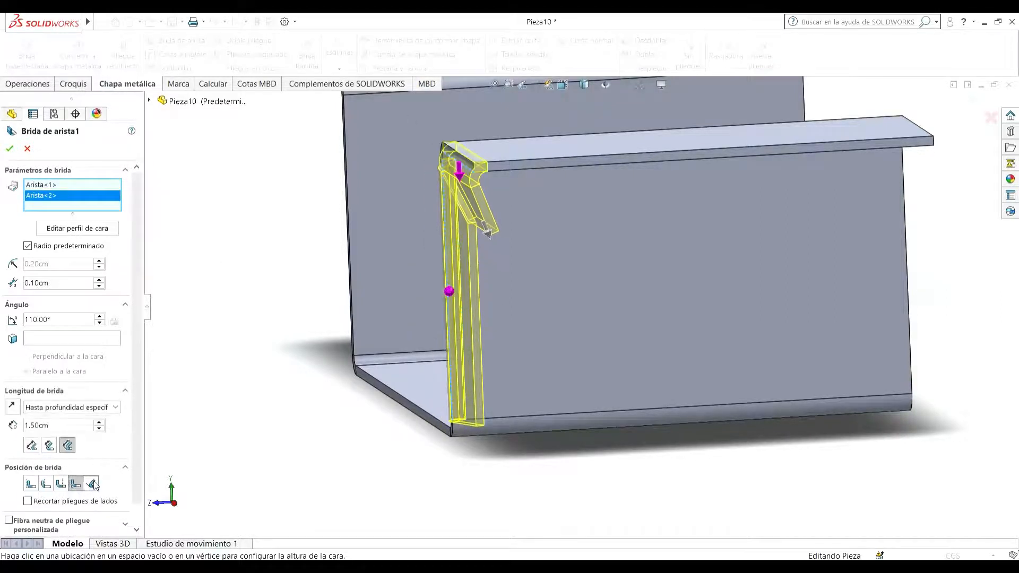
click(92, 484)
click(31, 484)
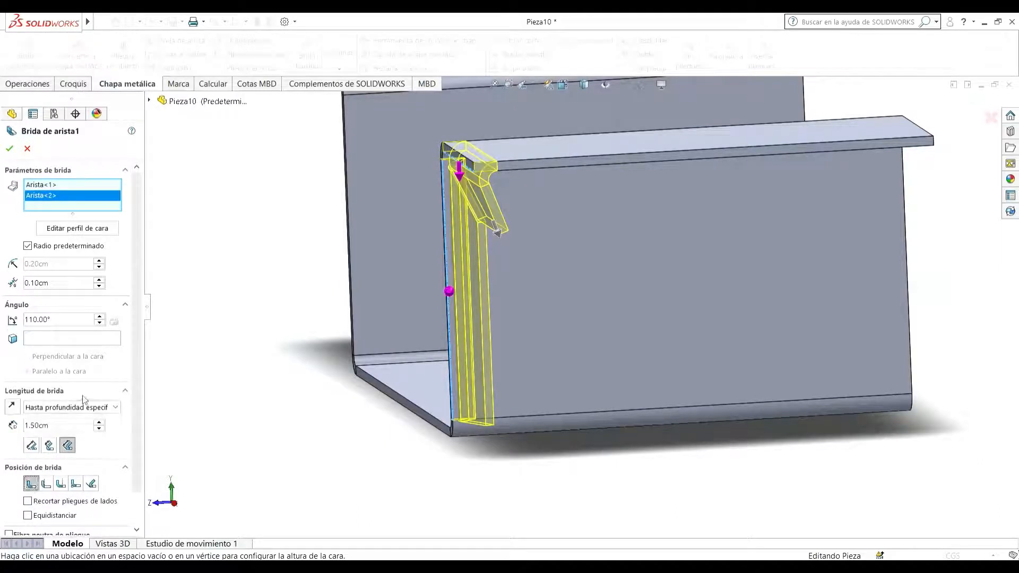
- Try a flange position offset of 3.00 cm and turn the offset off again
scroll(77, 470, down, 1)
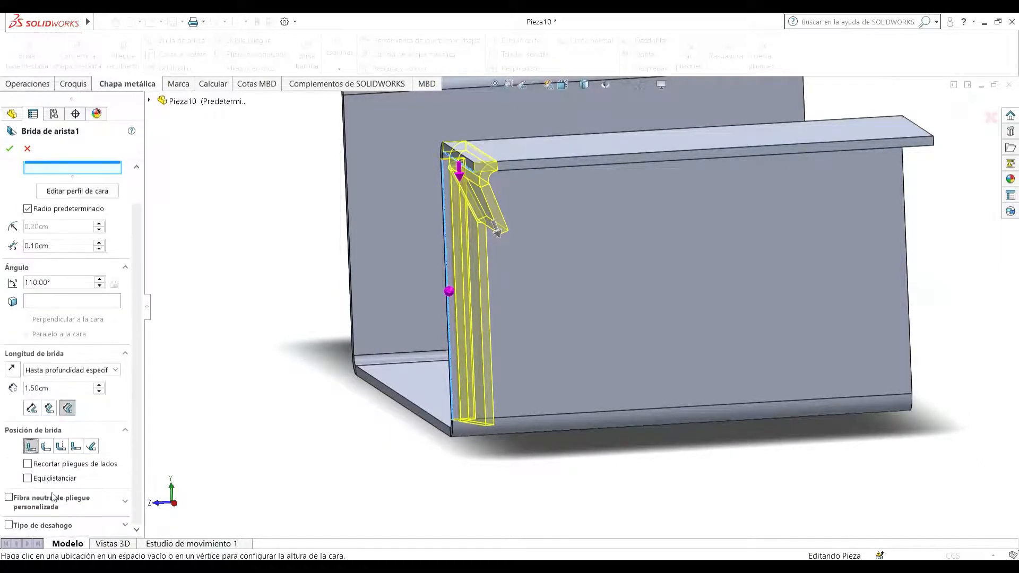
click(28, 479)
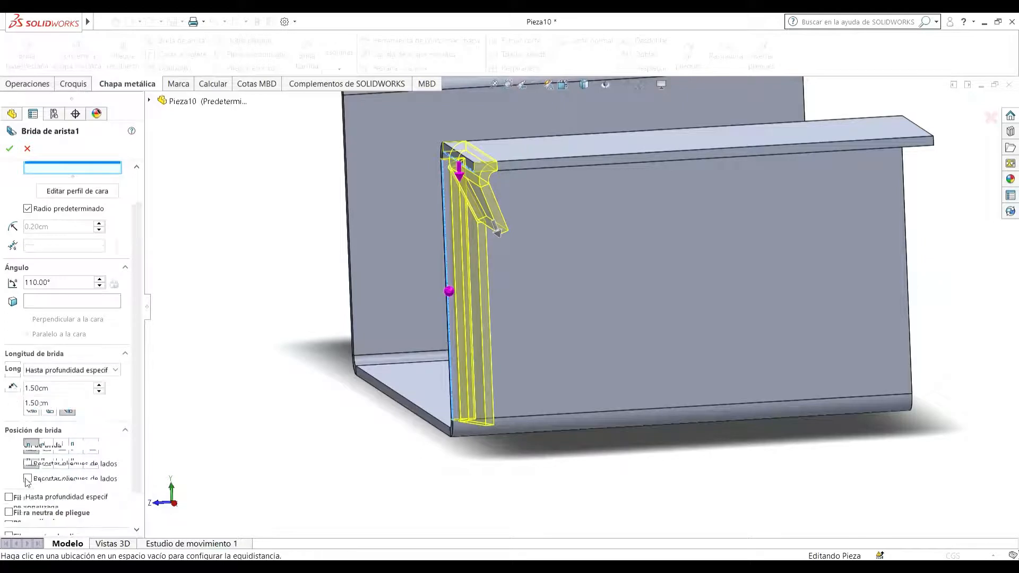
scroll(88, 472, down, 1)
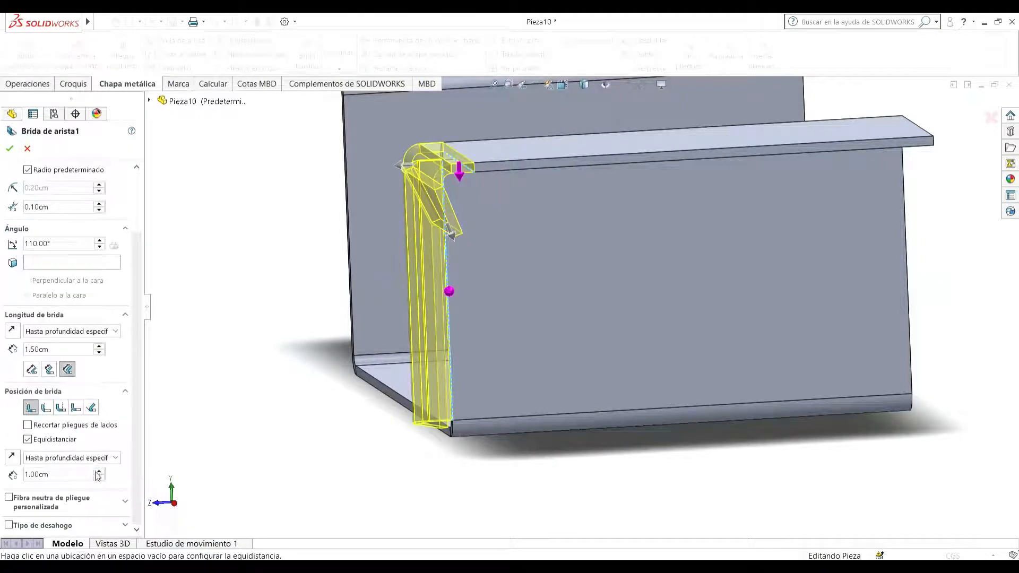
double_click(99, 471)
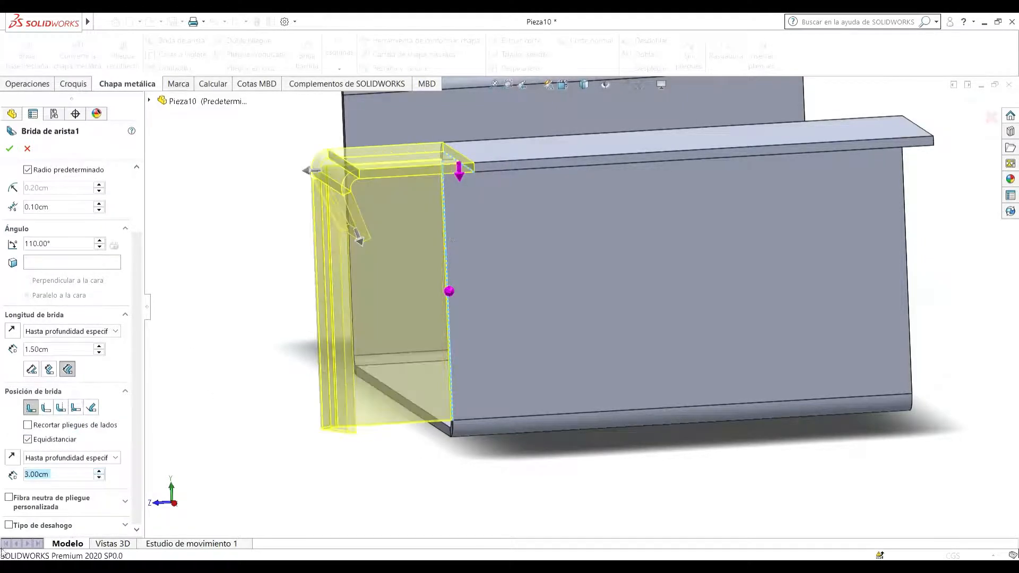
click(28, 440)
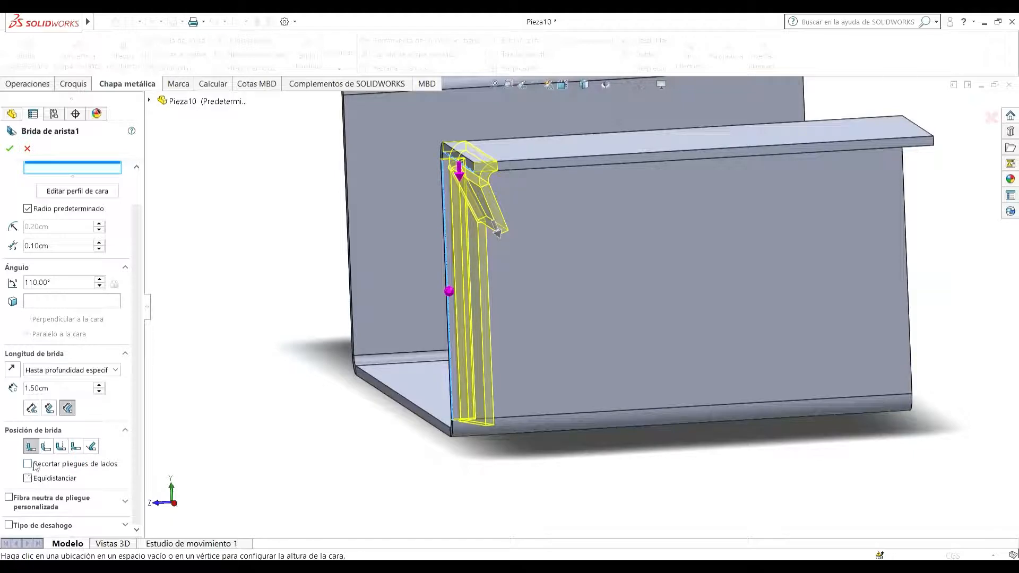
- Check the corner between the two edge flanges and accept the edge flange feature
middle_drag(333, 202, 460, 204)
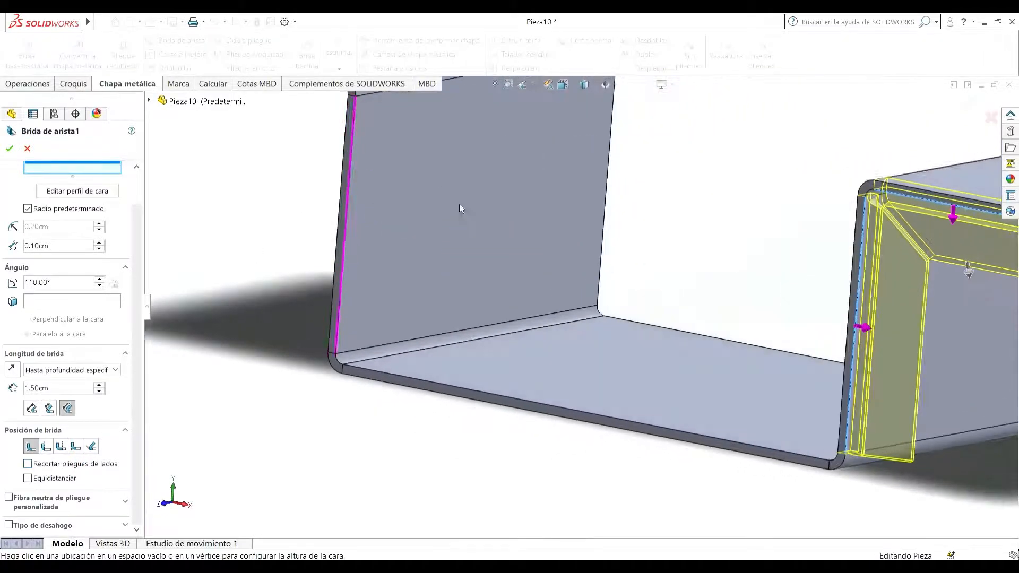
scroll(873, 207, down, 4)
scroll(872, 213, down, 2)
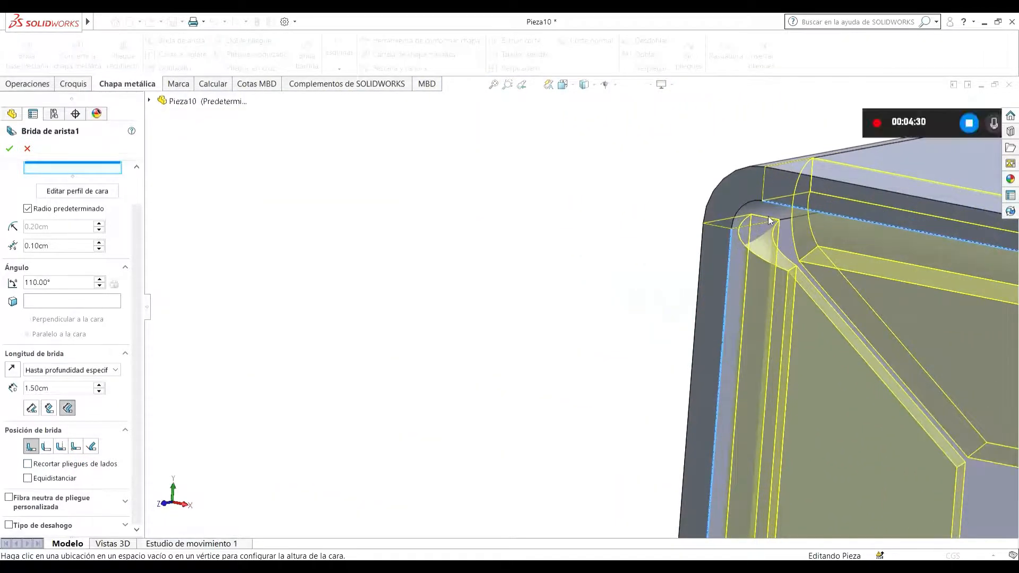
middle_drag(872, 213, 792, 240)
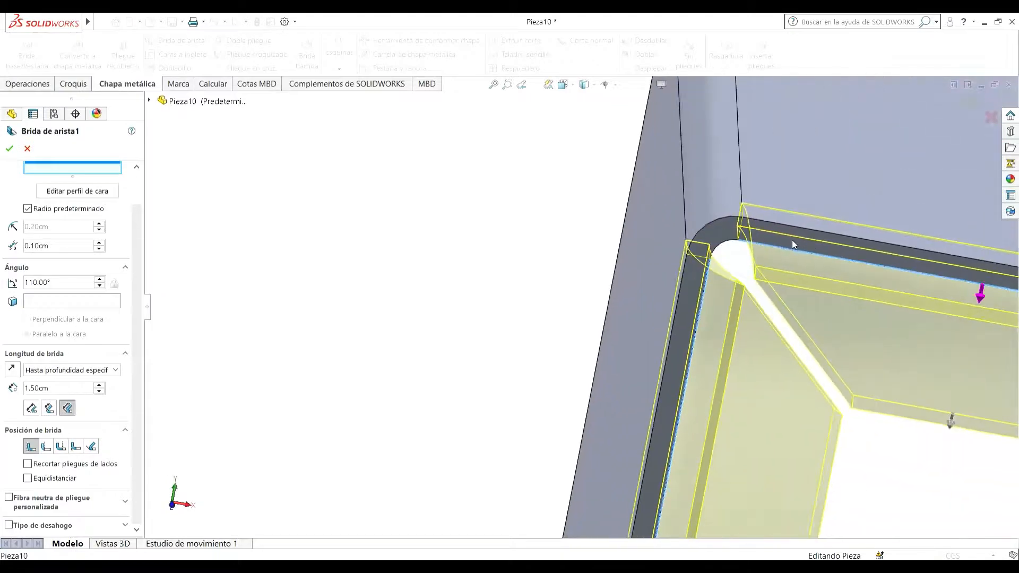
scroll(776, 243, down, 2)
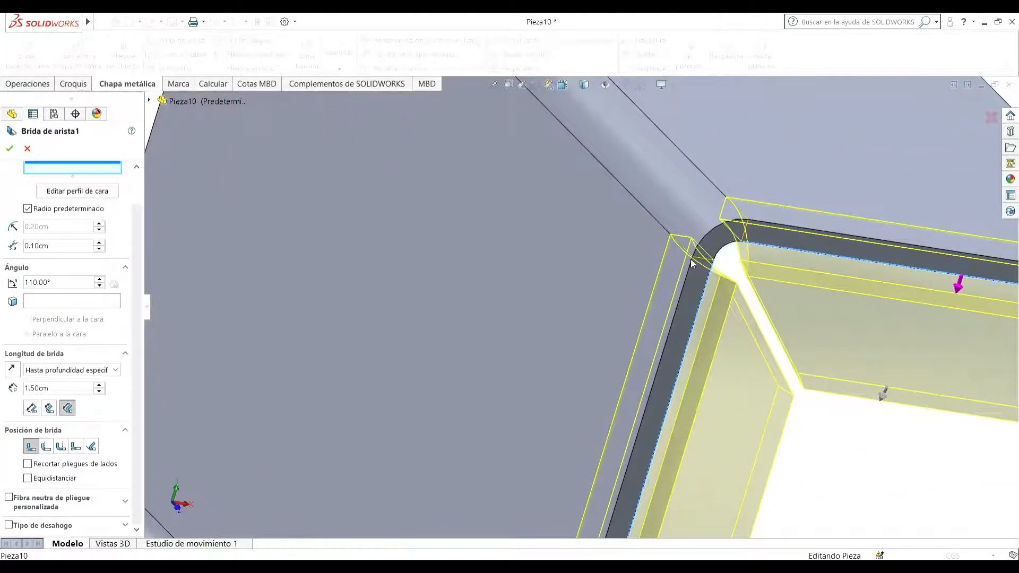
scroll(689, 258, up, 4)
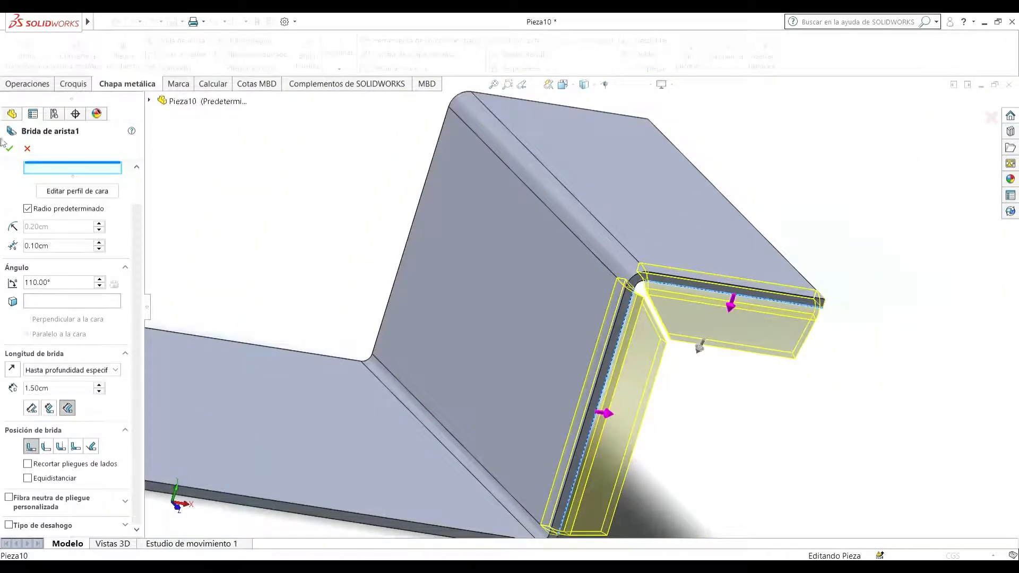
click(12, 151)
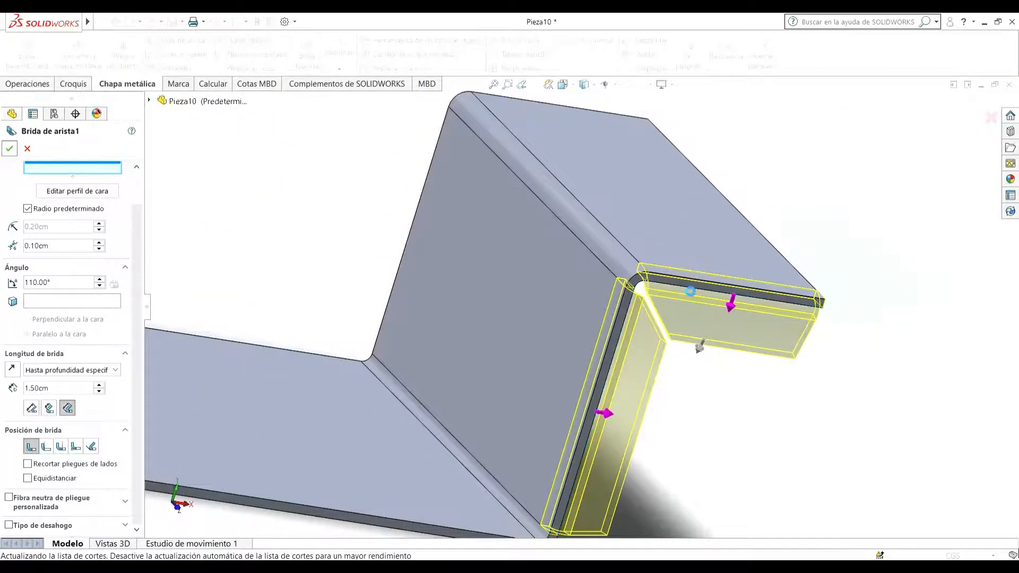
- Edit the two-edge flange feature to trim its side bends, cleaning up the corner where the two flanges meet
scroll(670, 283, down, 3)
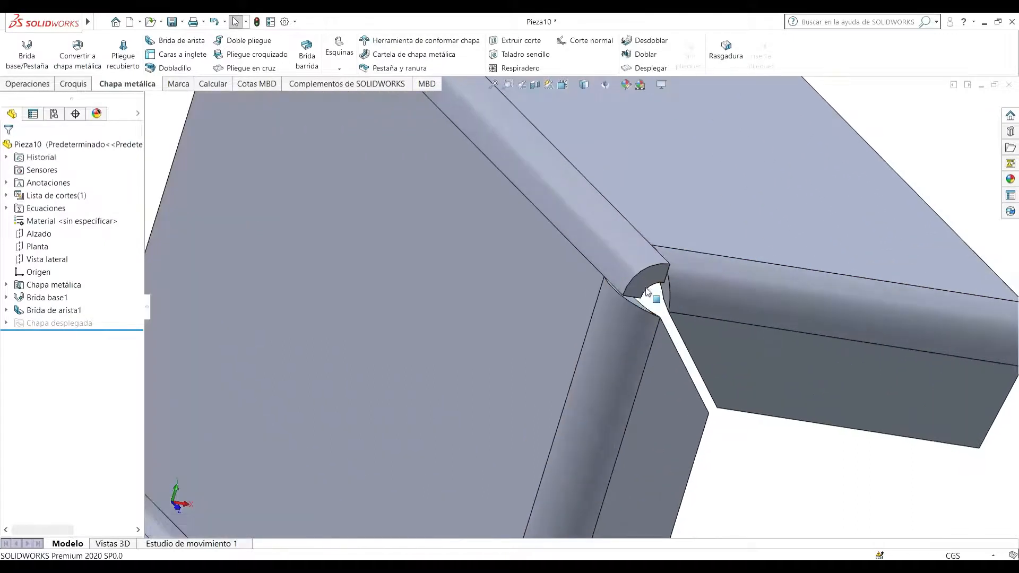
middle_drag(670, 283, 634, 278)
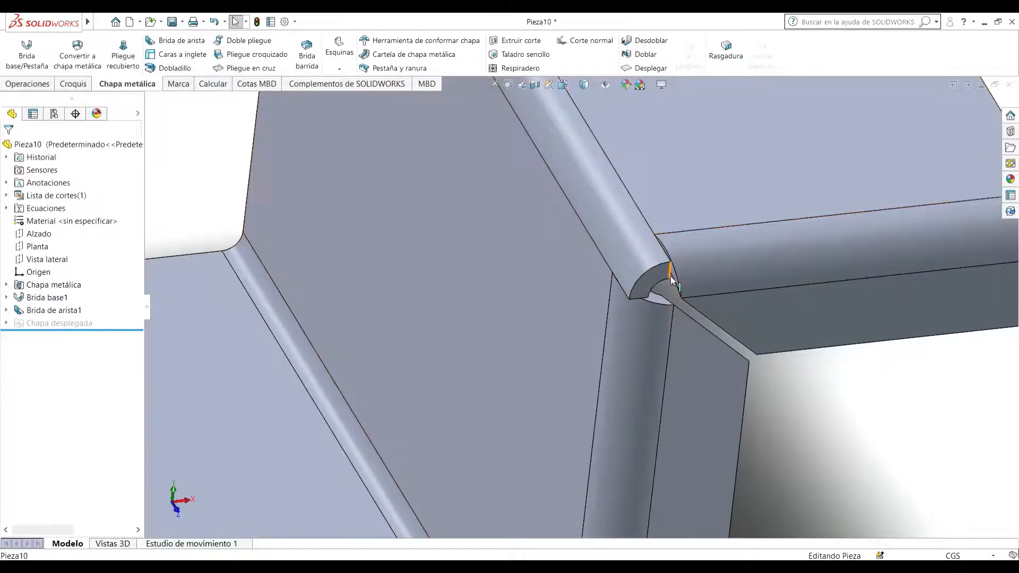
click(28, 310)
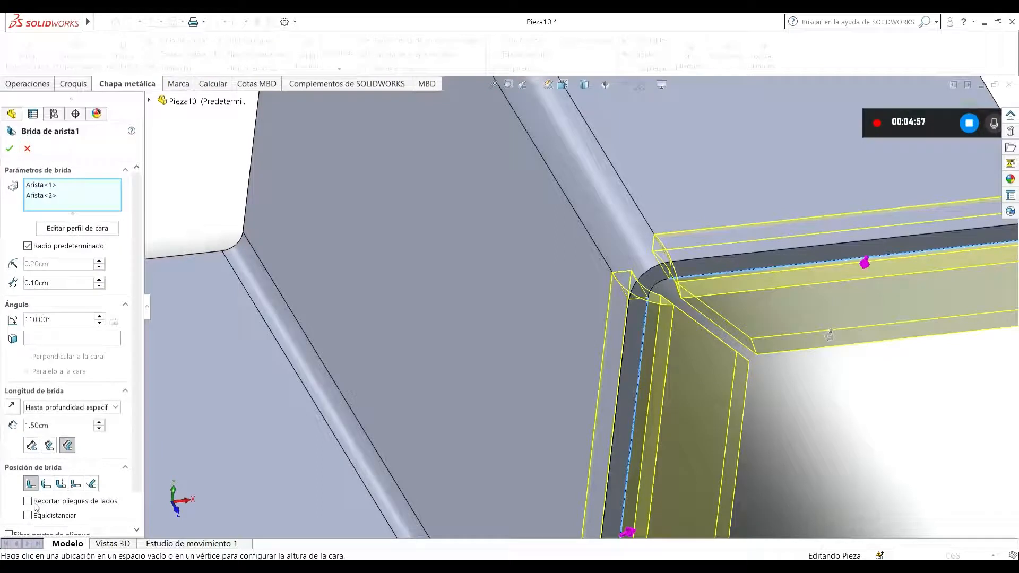
click(27, 501)
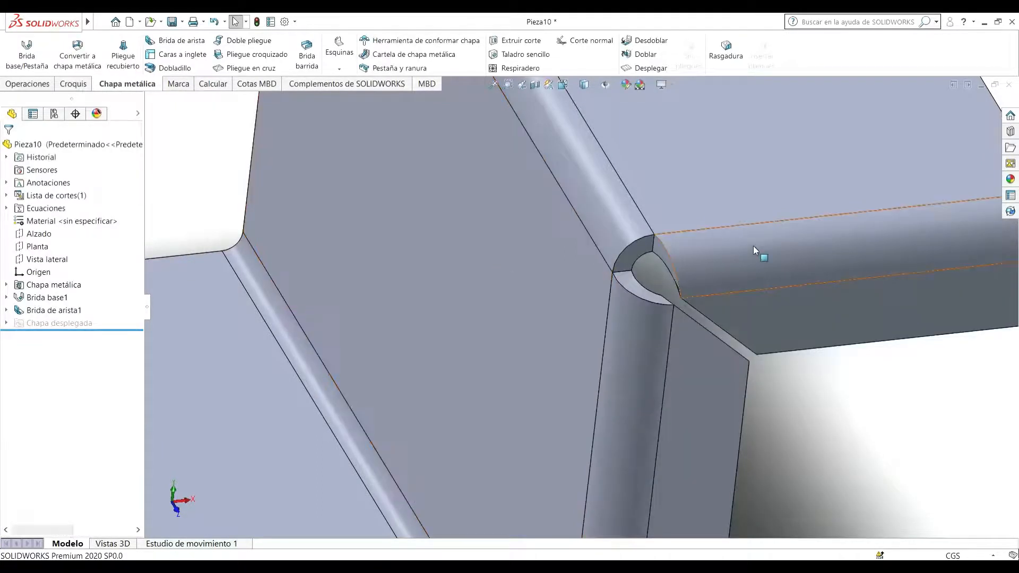
- Start an edge flange on the long outer edge of the upper face, with a length of 3.60 cm
key(f)
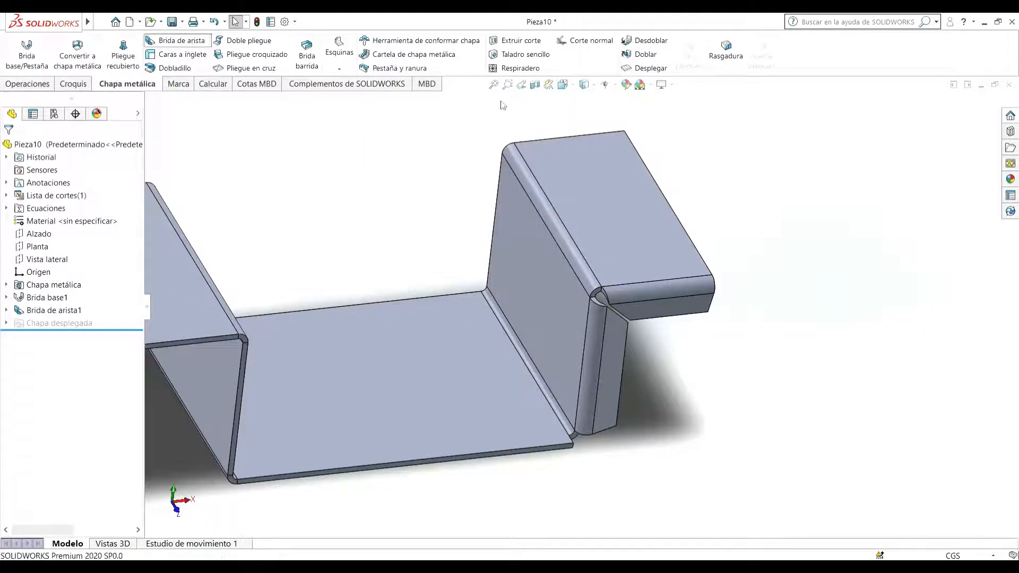
click(682, 224)
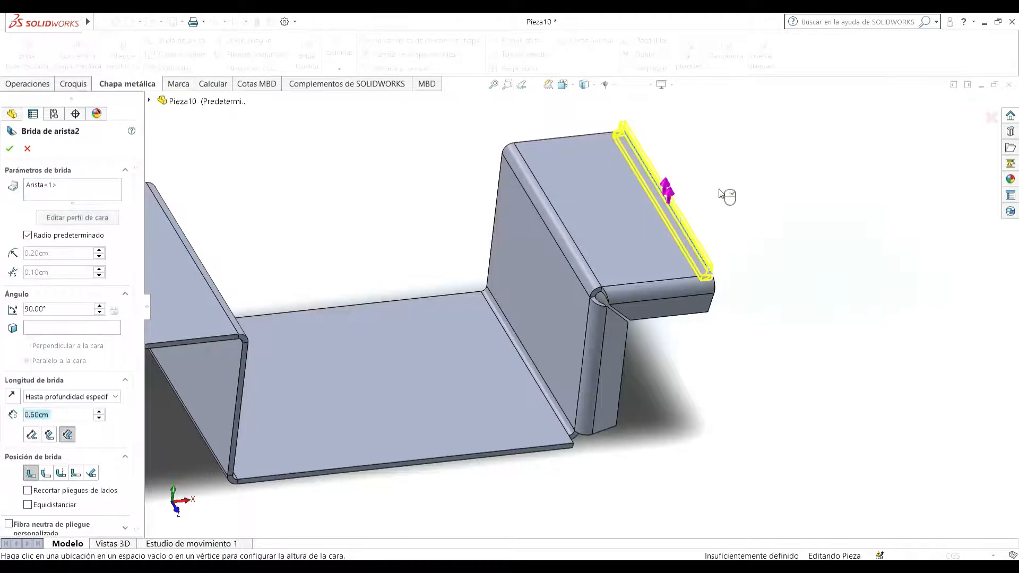
click(725, 129)
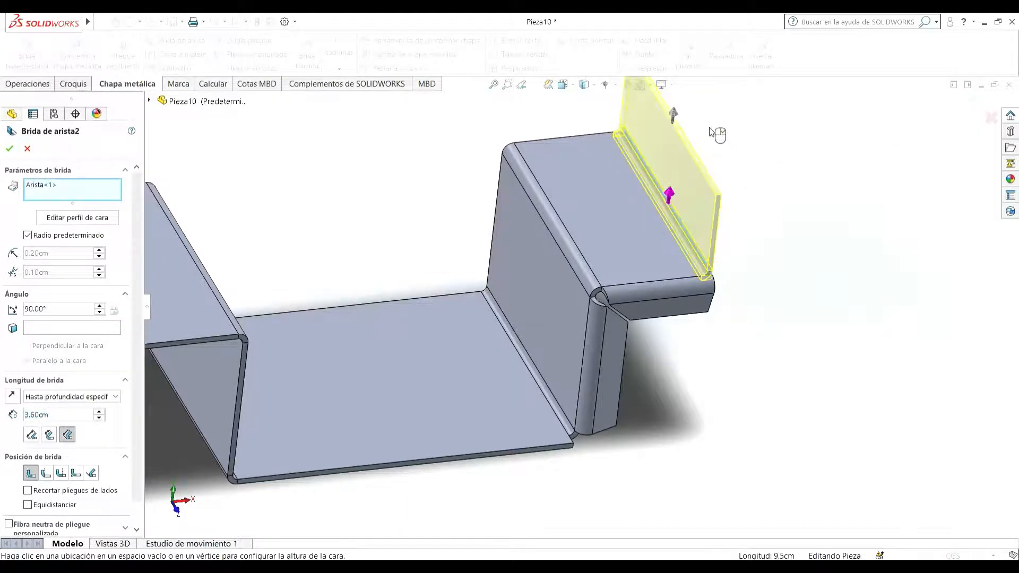
- Edit the new flange's profile, extending its outer edge until the sides are about 6.61 cm long and moving both sides inward
click(70, 218)
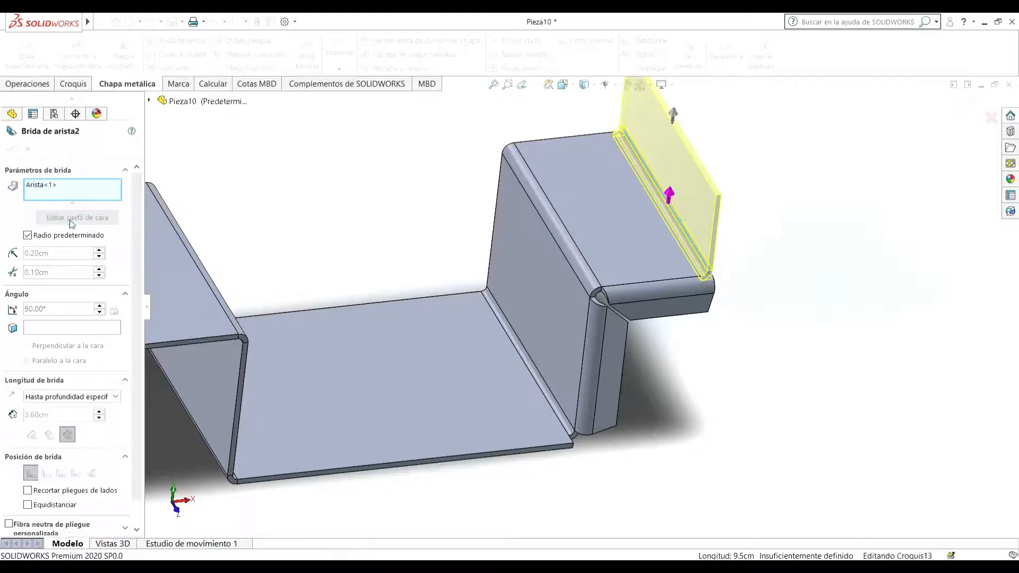
middle_drag(738, 218, 589, 285)
scroll(589, 284, up, 5)
middle_drag(307, 291, 436, 230)
scroll(435, 232, down, 5)
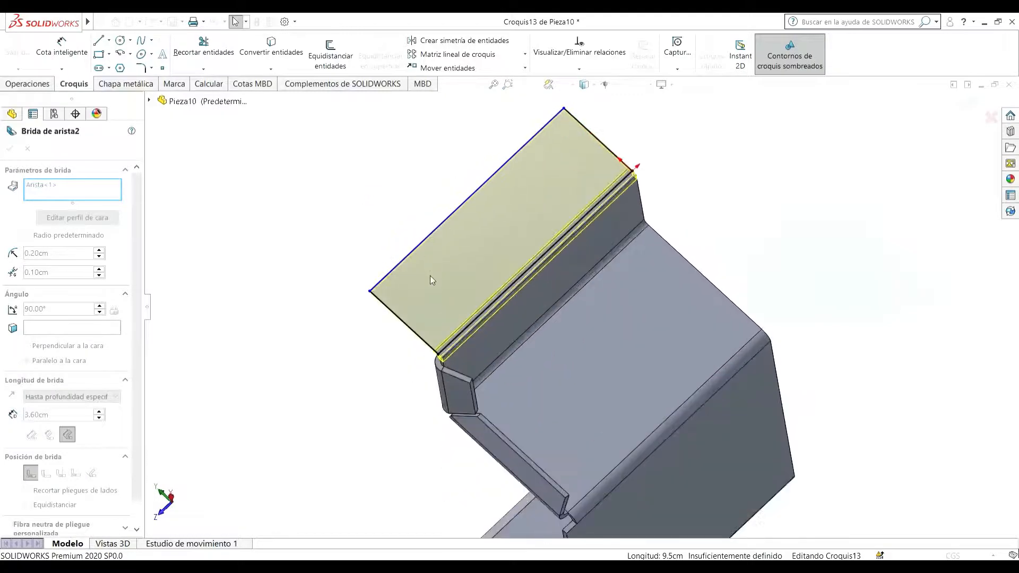
scroll(425, 280, up, 4)
scroll(520, 235, down, 1)
scroll(536, 238, down, 1)
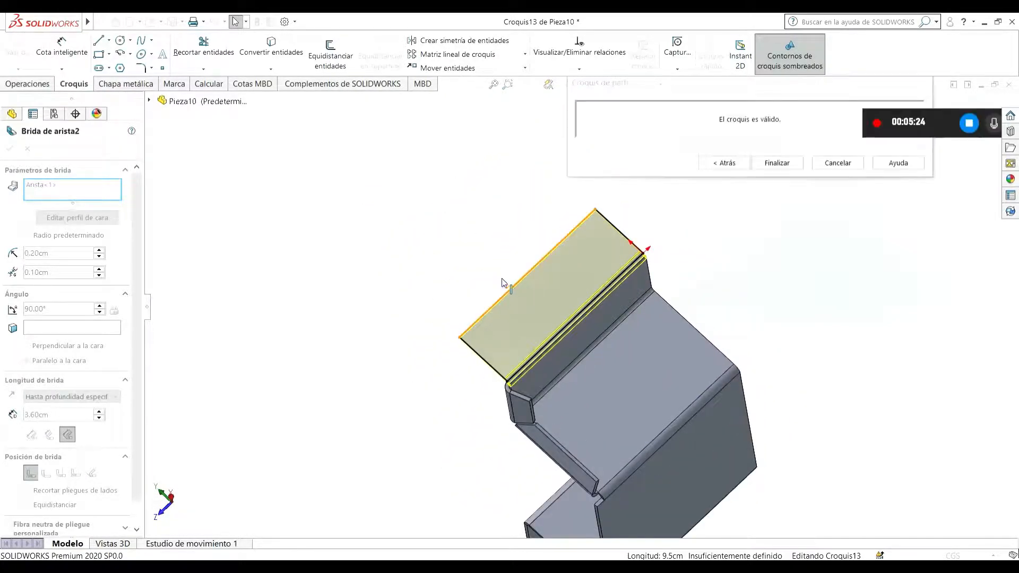
drag(518, 282, 466, 247)
drag(484, 359, 514, 343)
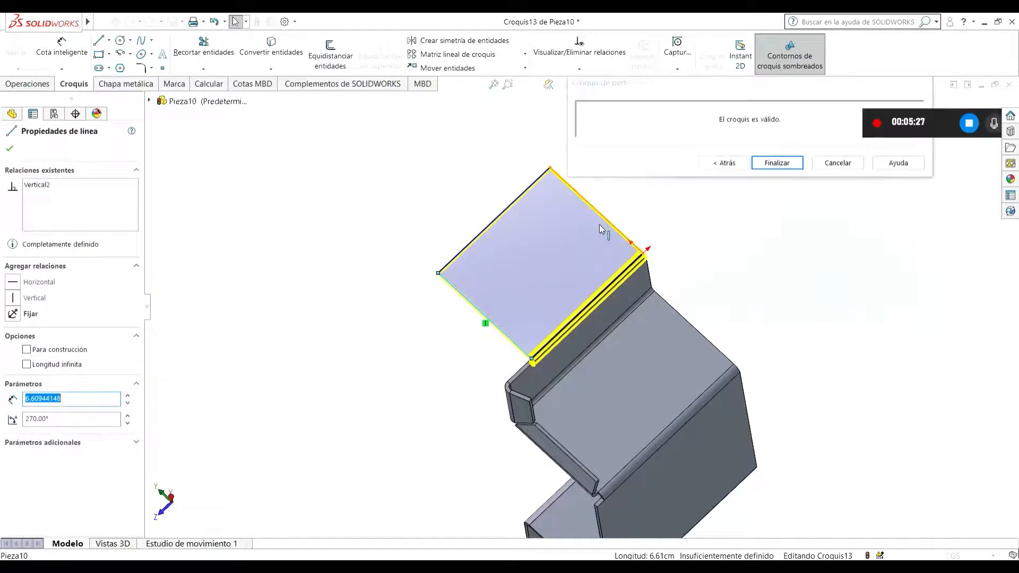
drag(599, 225, 581, 239)
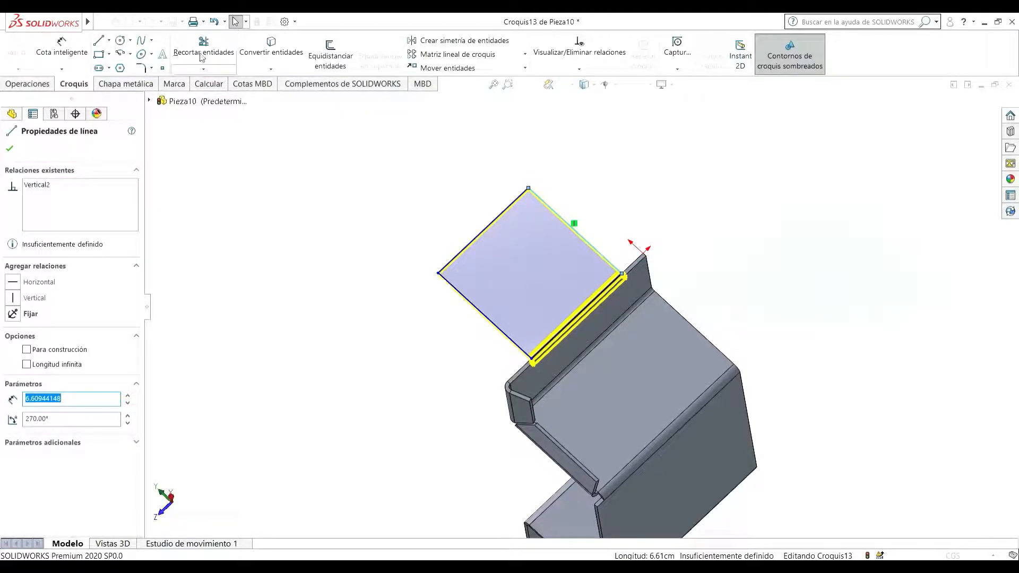
- Sketch a chain of four lines forming a pointed end between the two outer corners of the flange profile
click(99, 41)
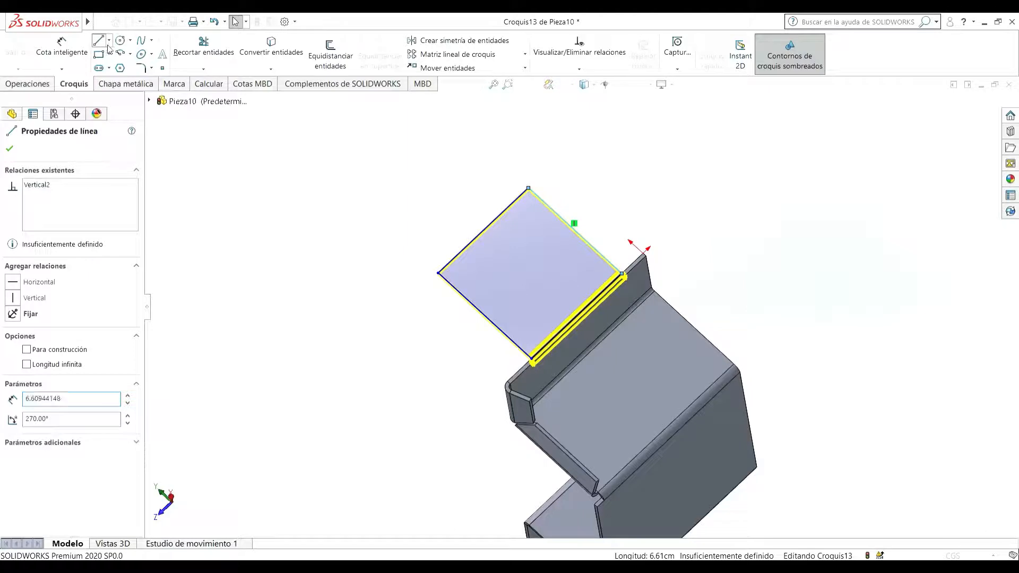
click(438, 273)
click(411, 193)
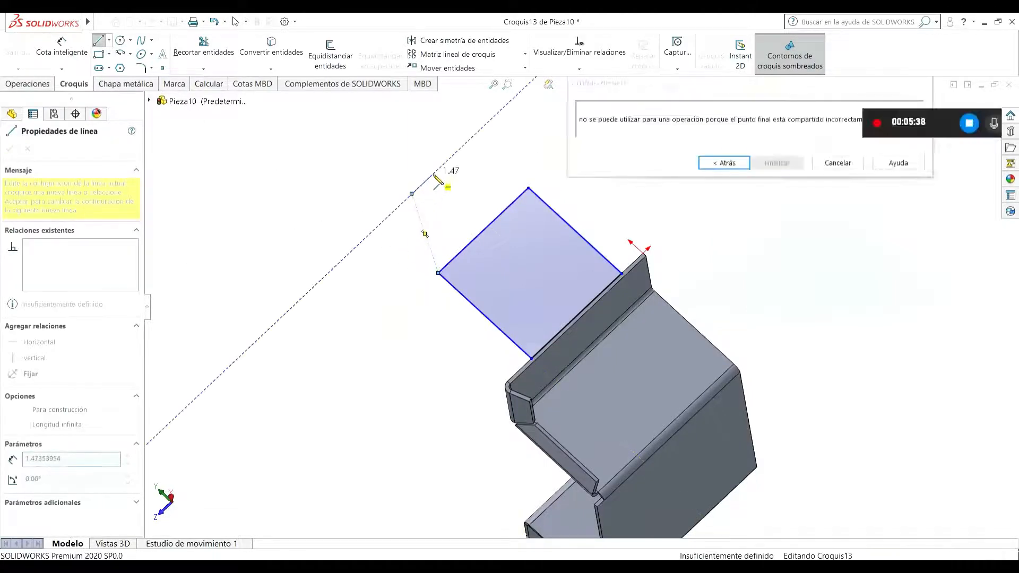
click(433, 173)
click(461, 173)
click(528, 189)
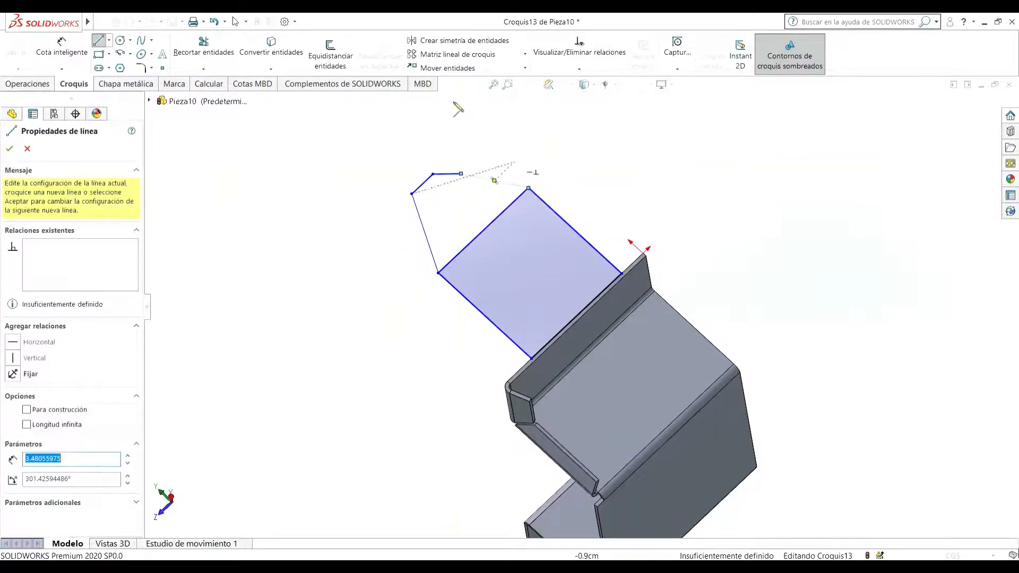
- Trim away the profile's straight outer edge inside the pointed end, return from the profile sketch and accept the edge flange
click(203, 48)
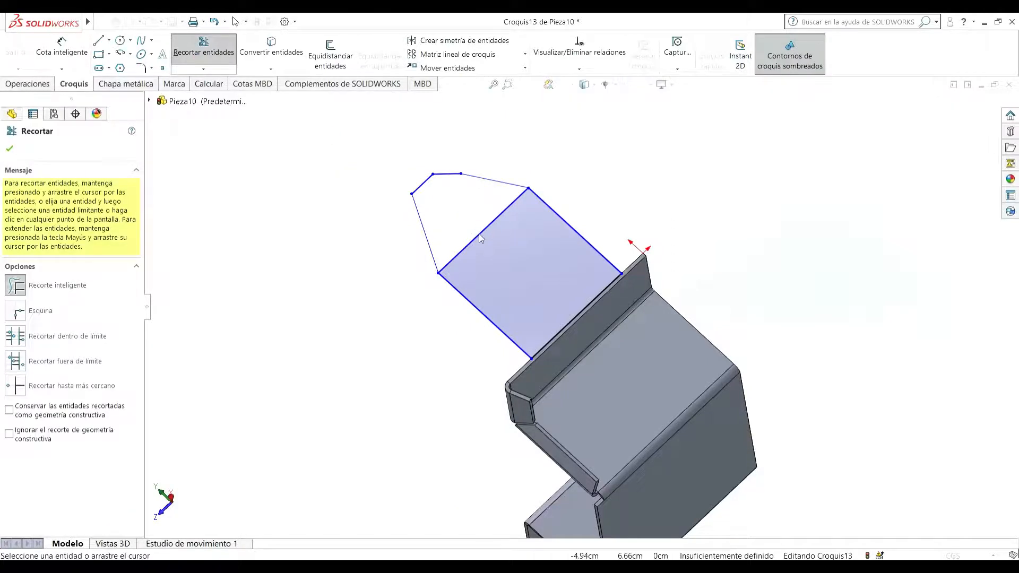
click(483, 232)
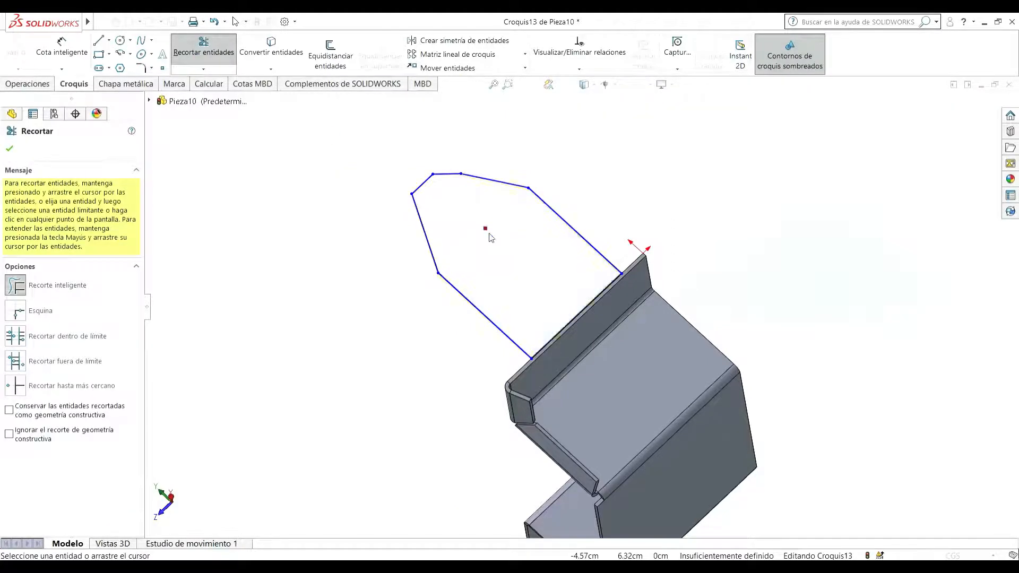
click(714, 163)
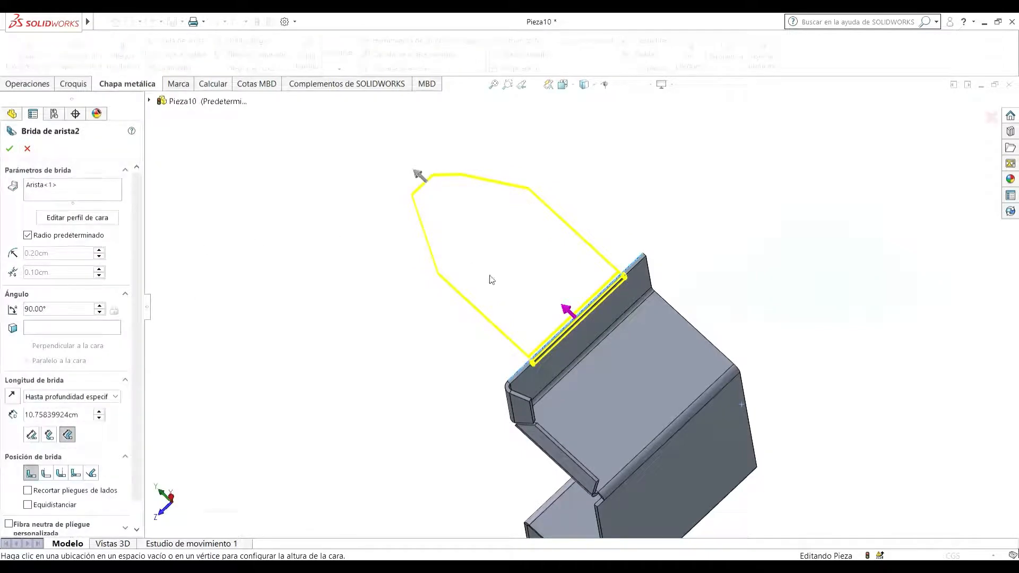
middle_drag(491, 280, 478, 301)
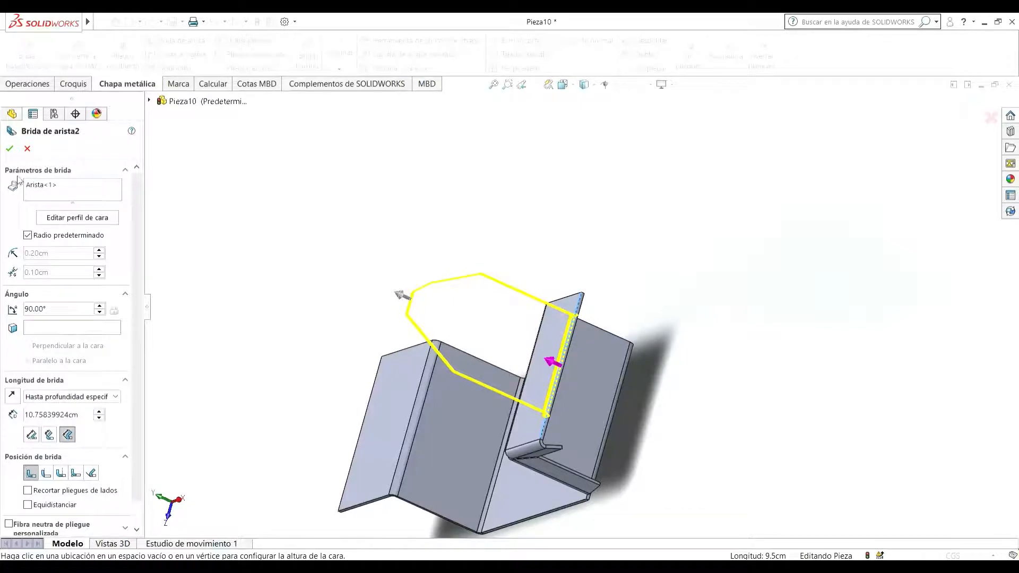
click(11, 148)
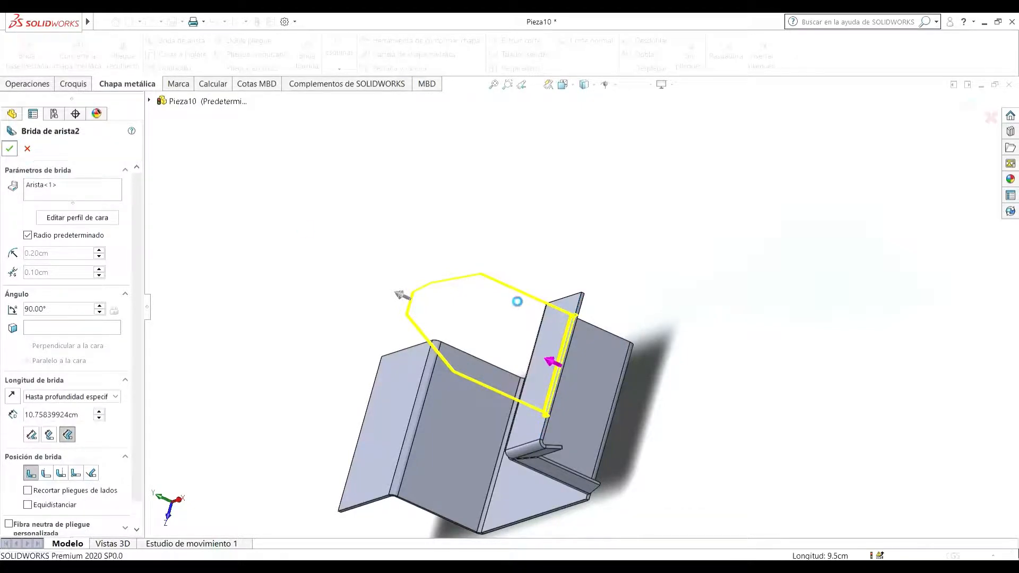
- Start a sketched bend on the pointed flange's face and draw a bend line about 10 cm long across it near its base
middle_drag(507, 339, 429, 168)
scroll(329, 266, down, 3)
scroll(364, 234, up, 2)
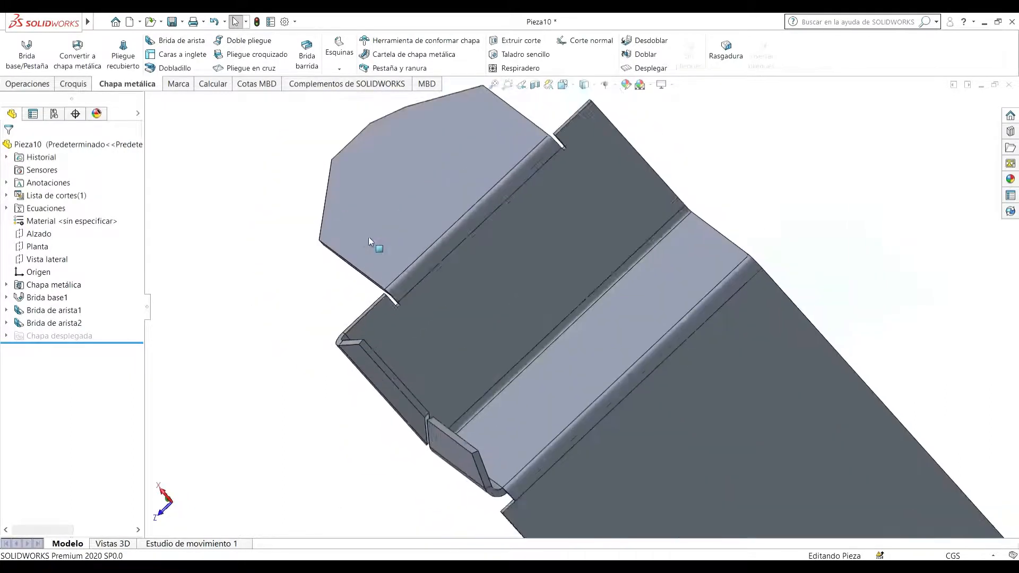
middle_drag(419, 224, 472, 224)
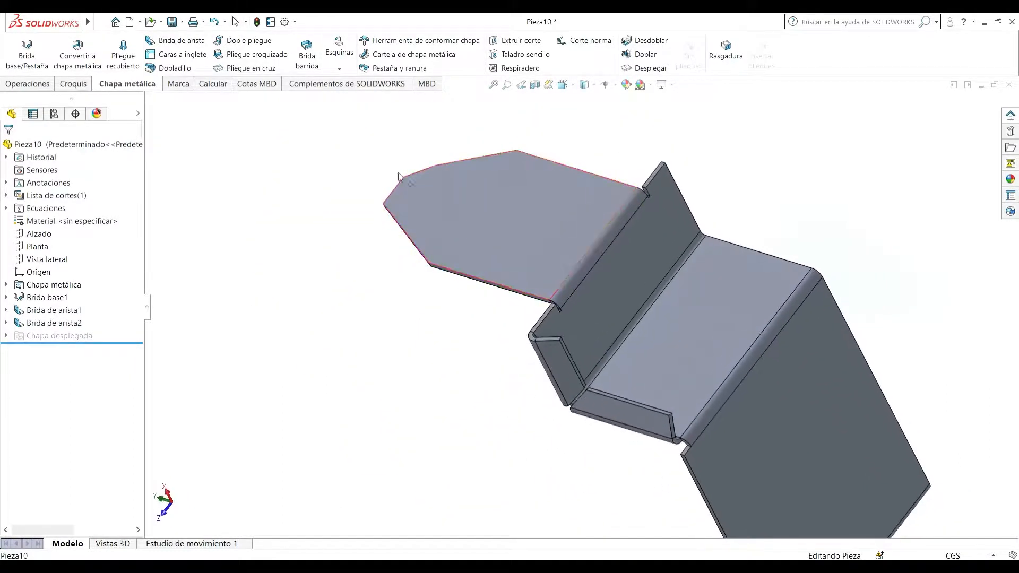
click(229, 57)
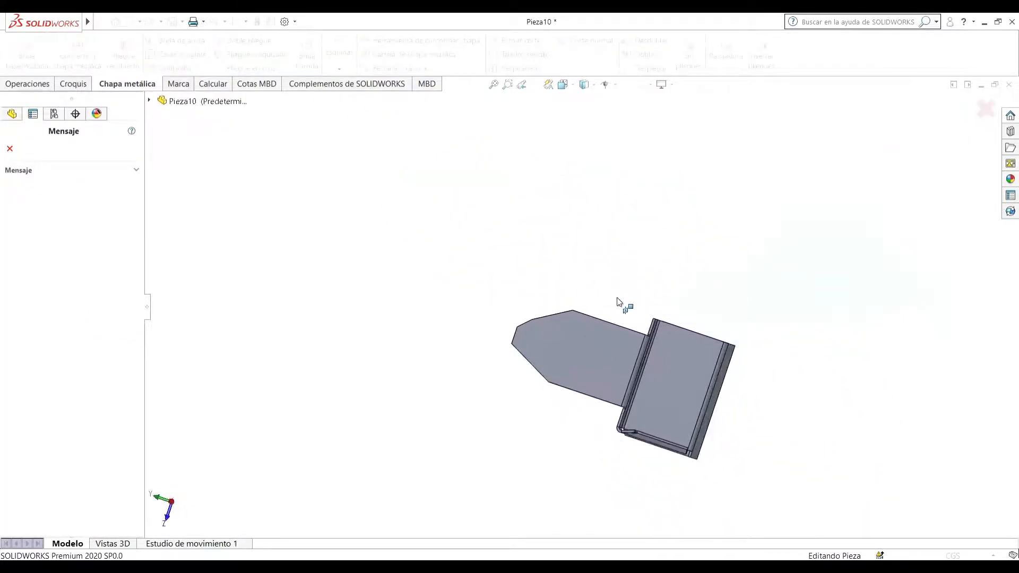
middle_drag(617, 302, 591, 342)
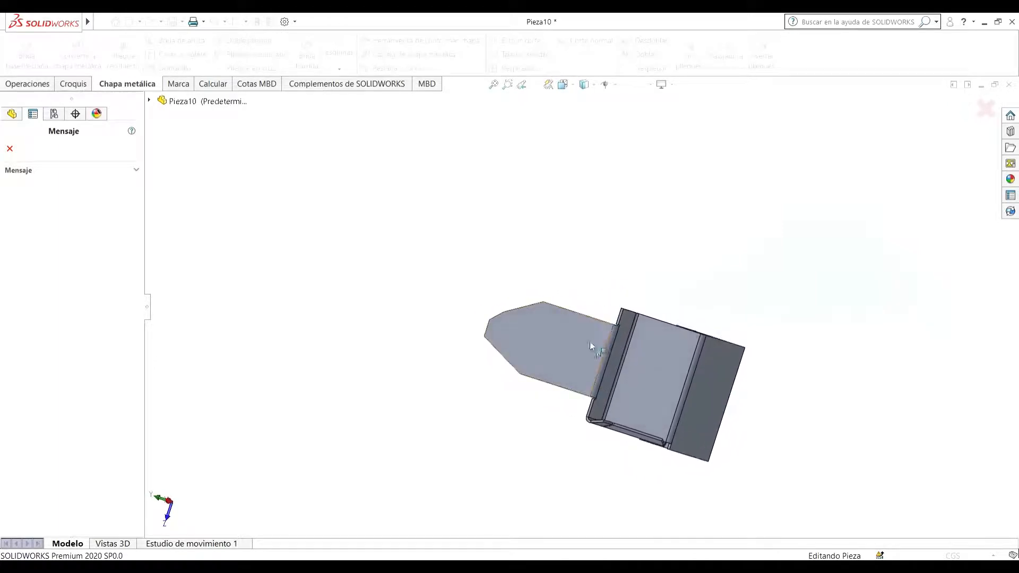
click(572, 348)
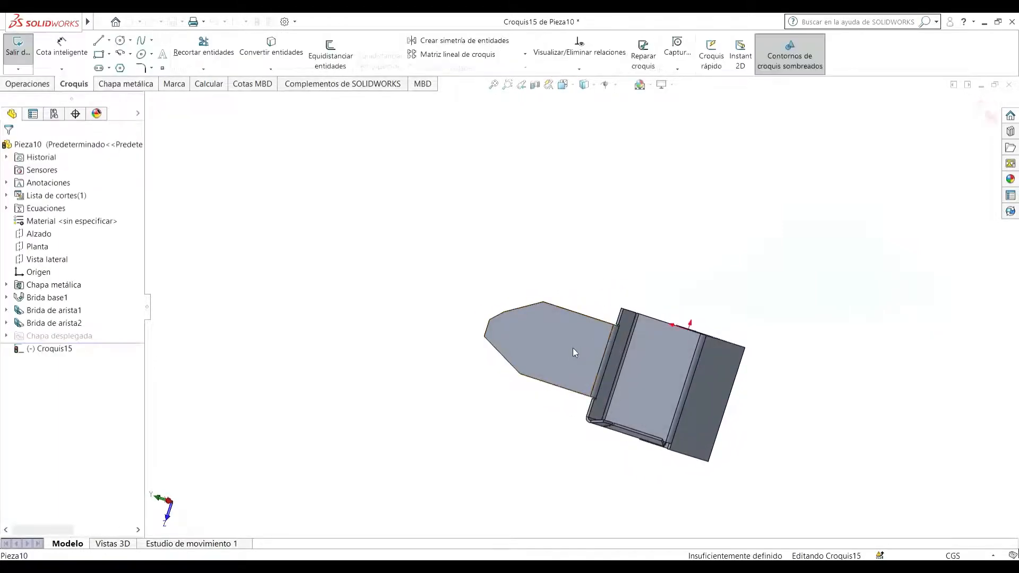
click(98, 41)
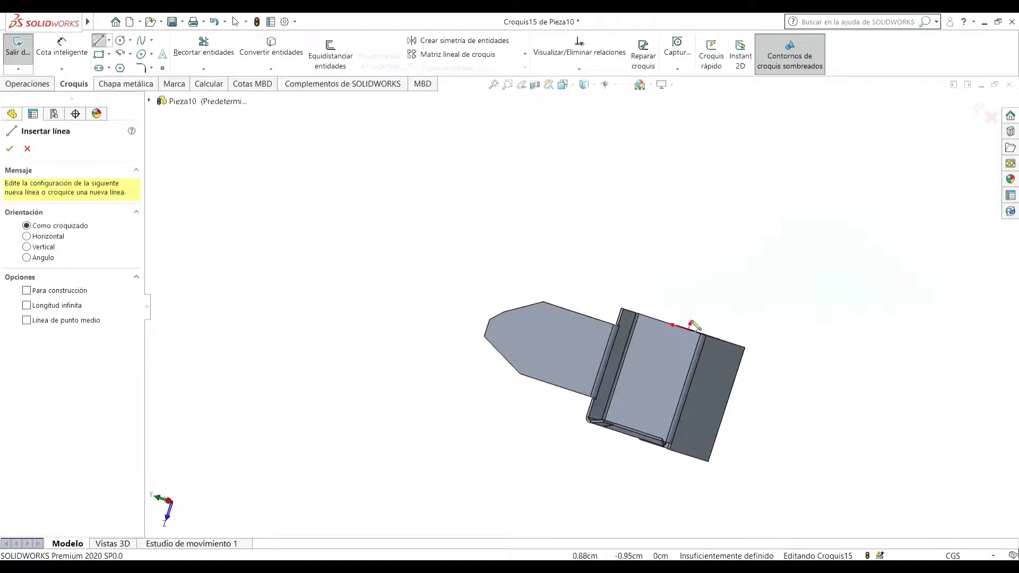
click(605, 303)
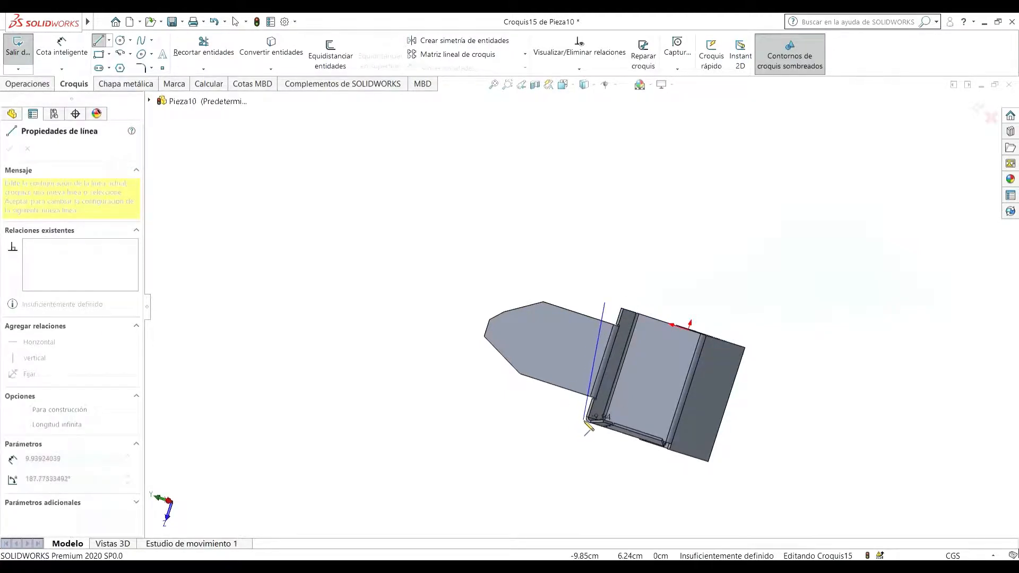
double_click(577, 419)
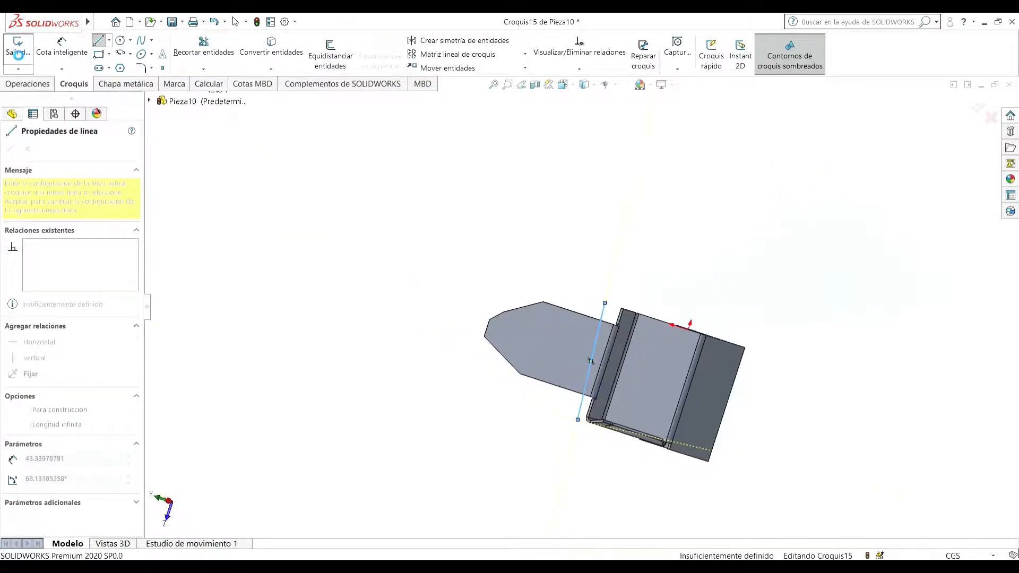
- Exit the bend-line sketch and pick the flange face on the side nearest the part's body as the fixed face
click(31, 113)
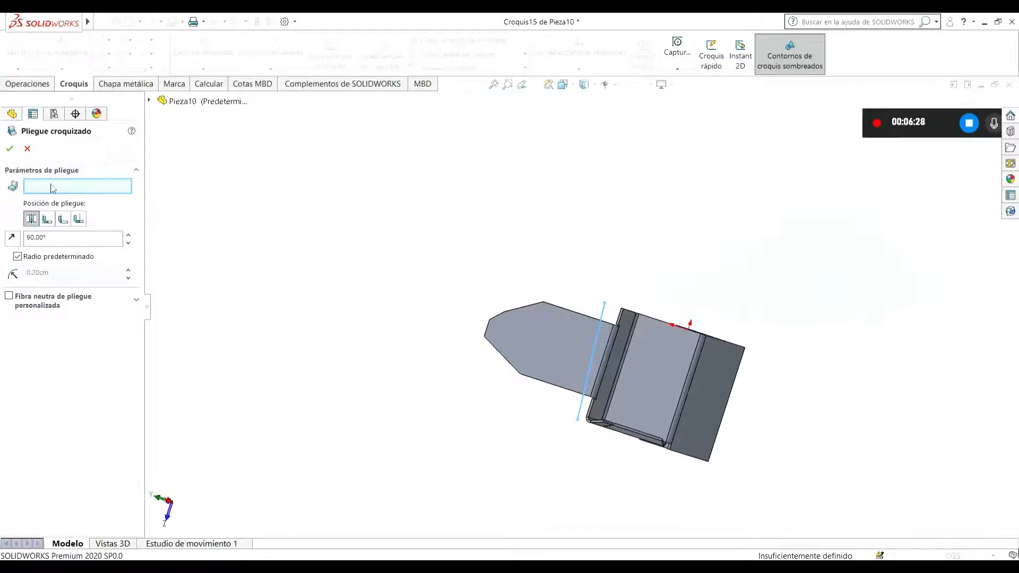
scroll(599, 380, down, 2)
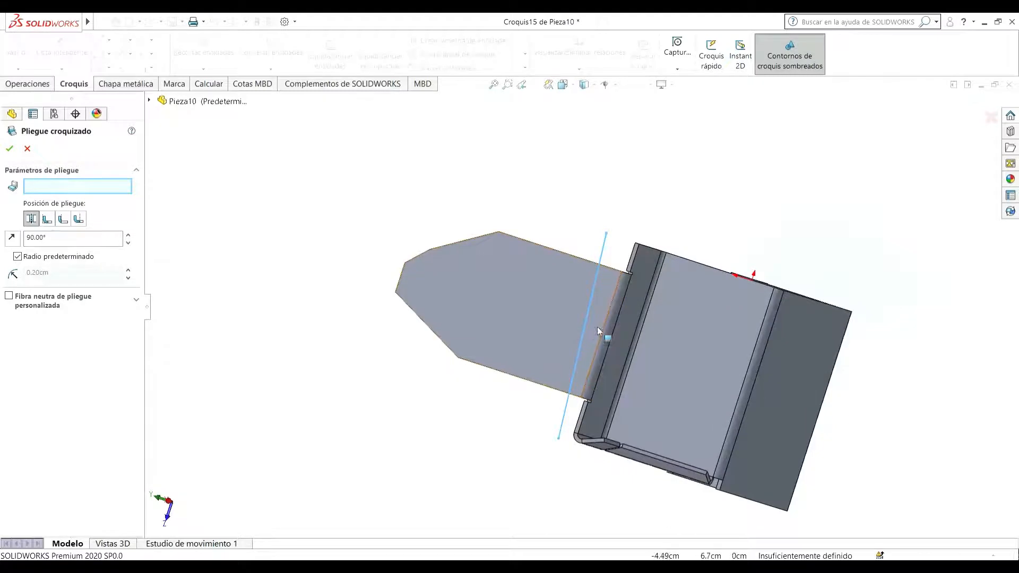
click(595, 331)
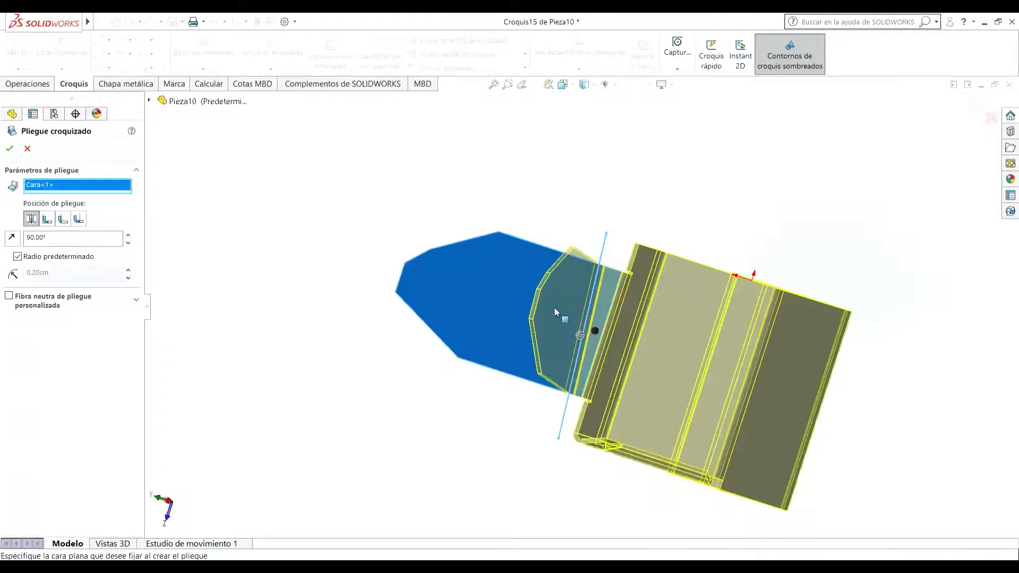
- Try the material inside, material outside and bend outside positions for the sketched bend, and return it to bend centerline
middle_drag(565, 362, 244, 235)
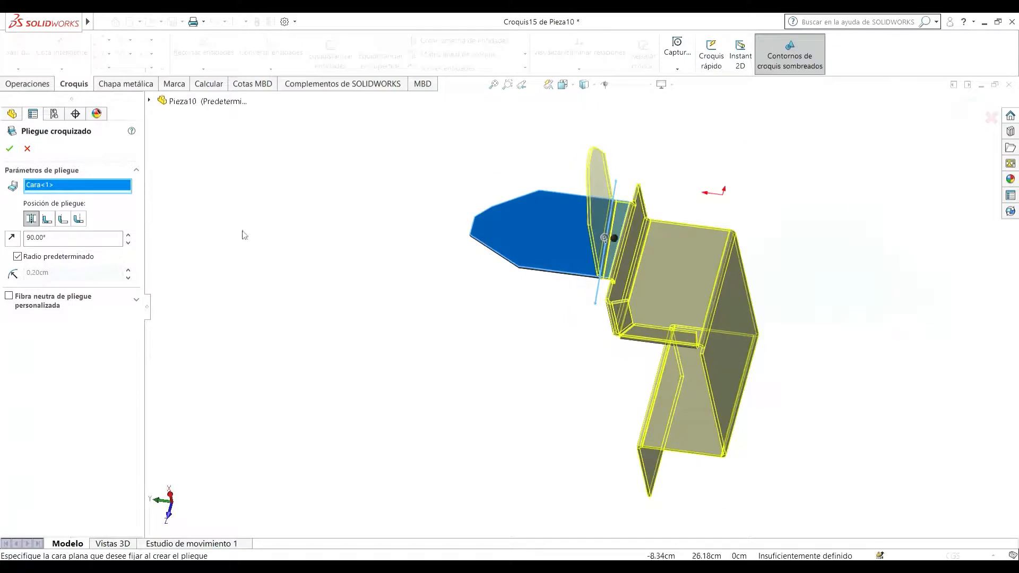
click(33, 218)
scroll(606, 260, down, 1)
middle_drag(570, 290, 593, 321)
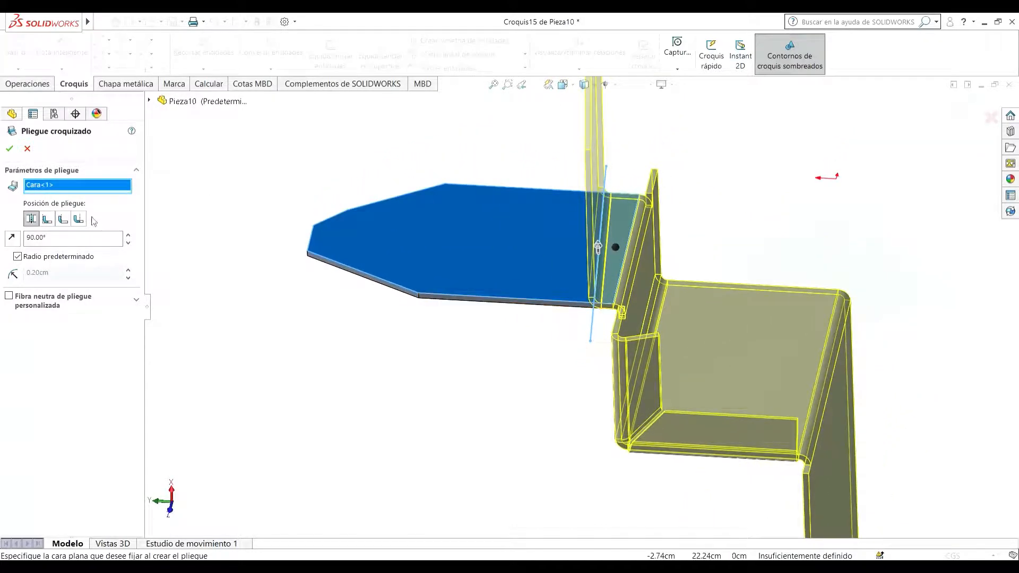
click(47, 219)
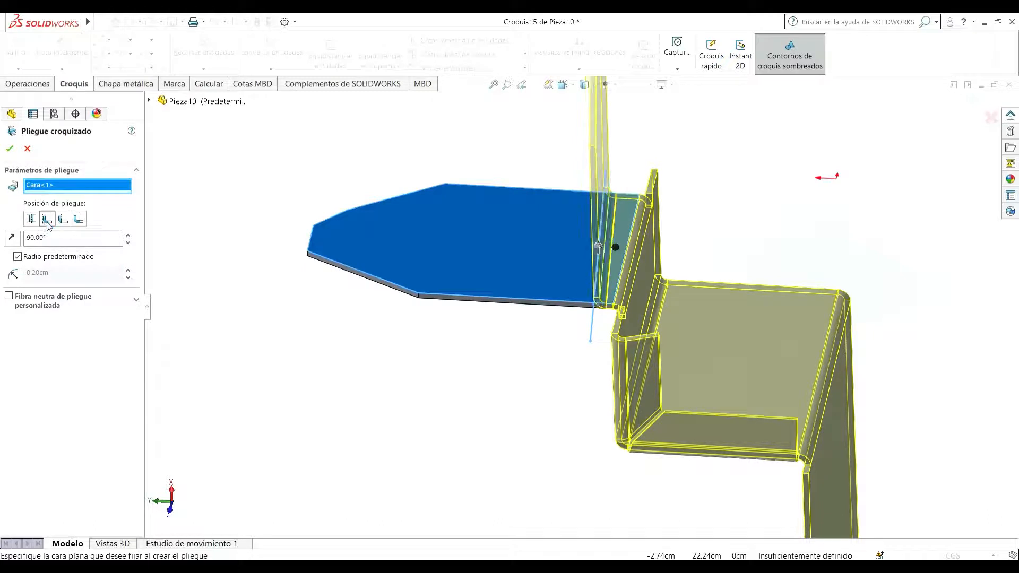
click(64, 219)
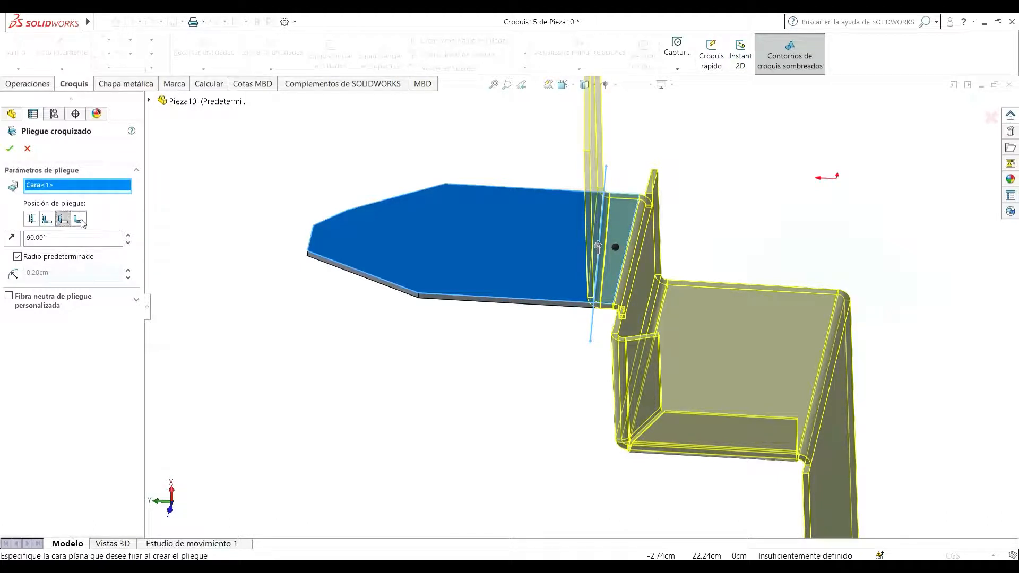
click(81, 220)
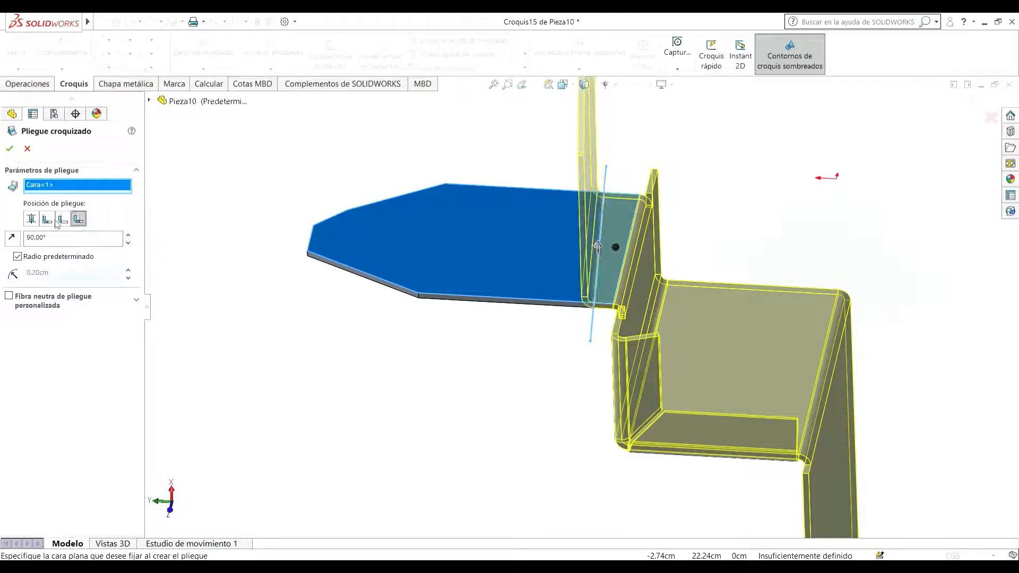
click(31, 220)
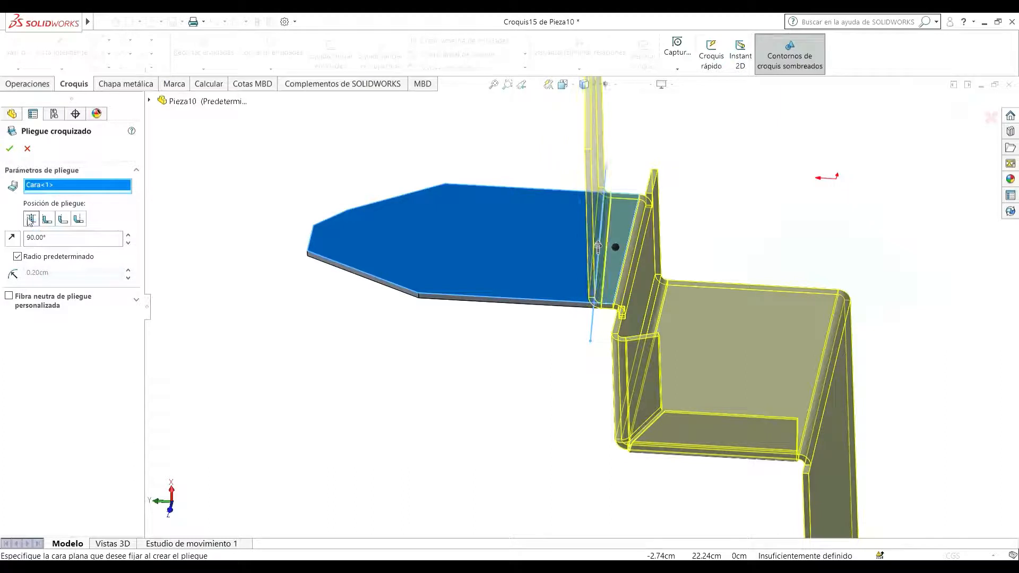
- Set the sketched bend's angle to 50° and accept the bend
click(17, 258)
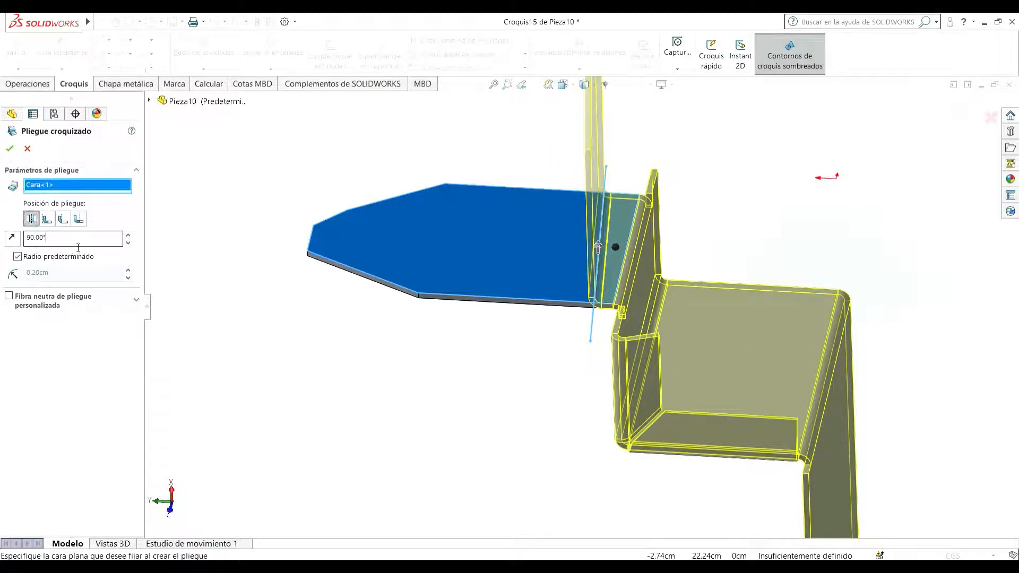
double_click(28, 244)
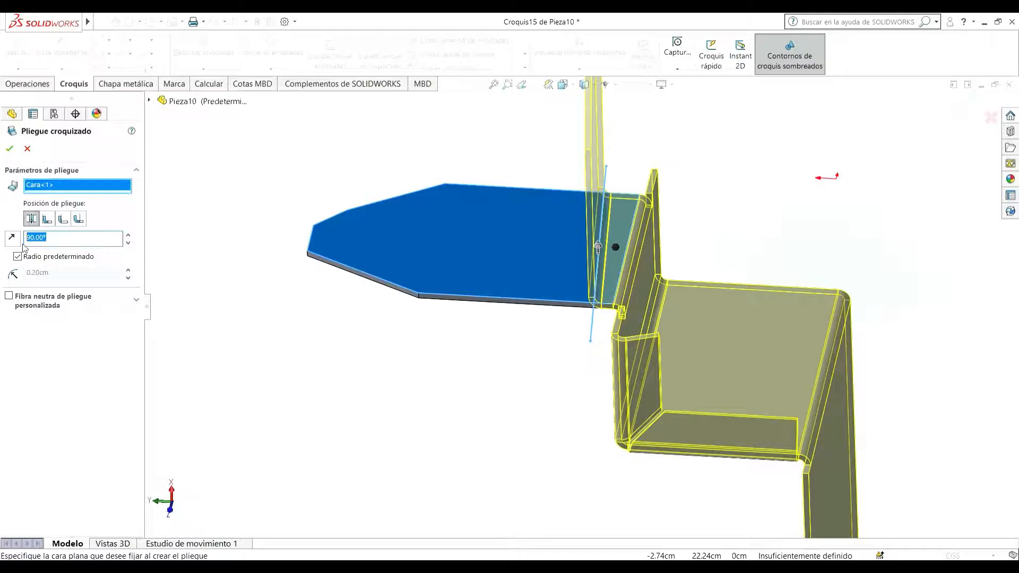
text(50)
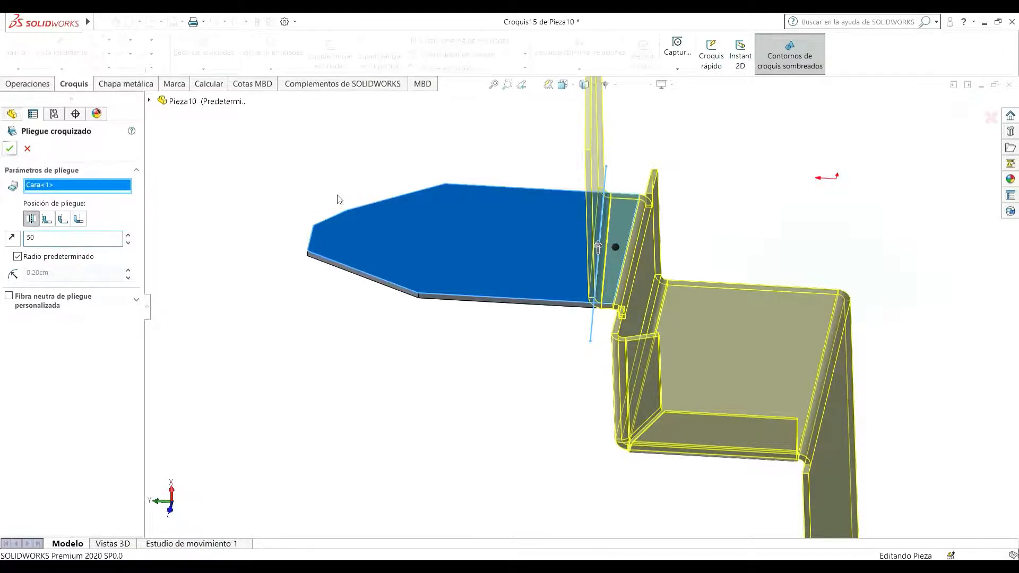
key(Return)
- Start a jog on the pointed flange's face, draw a bend line about 28 cm long across it near the sketched bend, and exit the sketch
scroll(518, 243, up, 4)
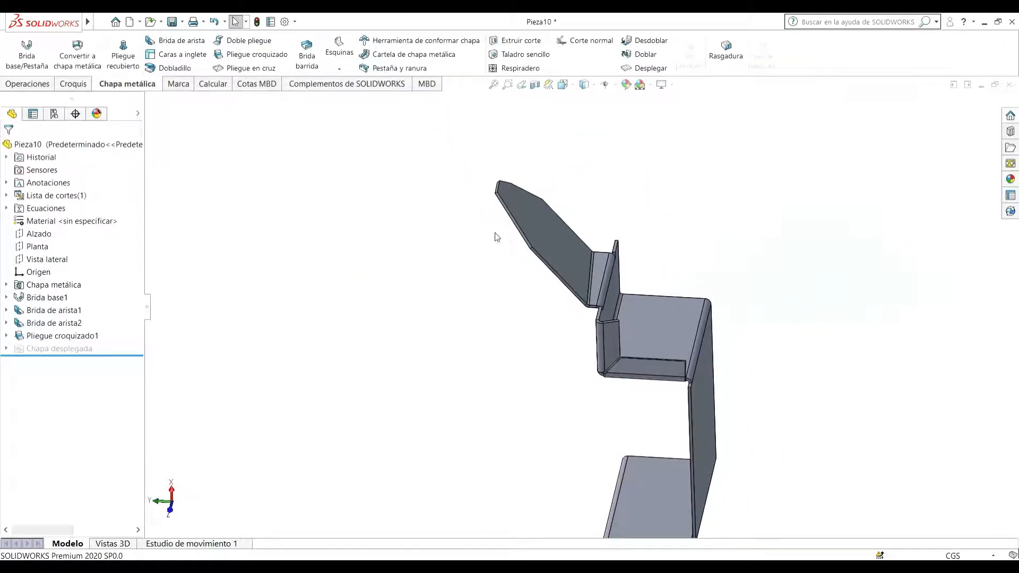
middle_drag(571, 216, 527, 250)
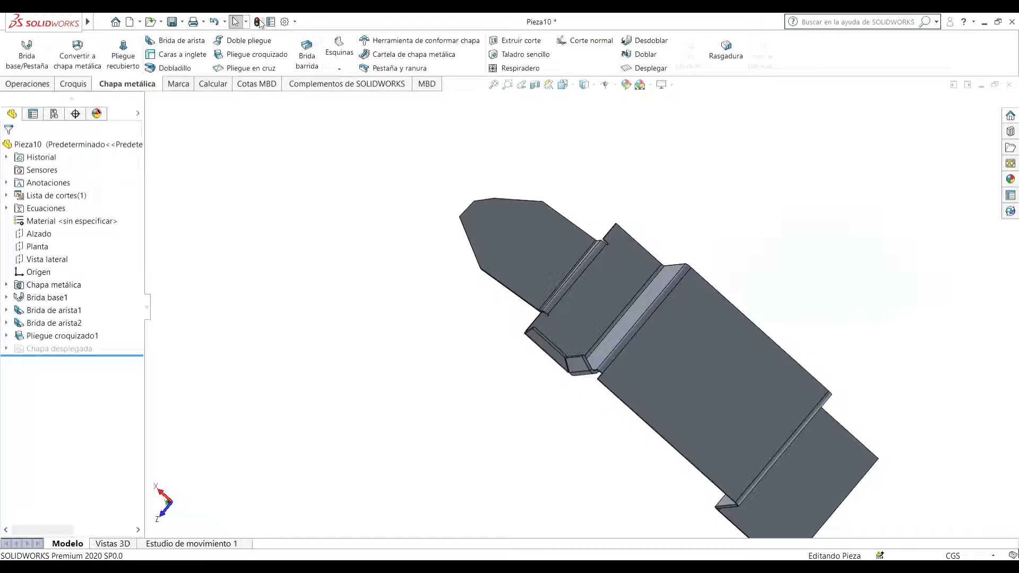
click(245, 40)
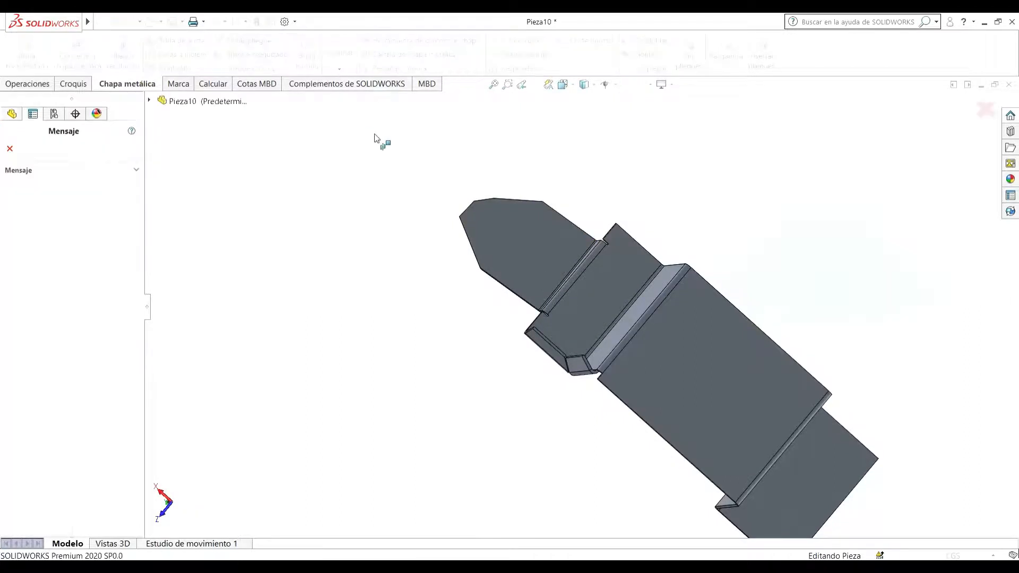
click(514, 244)
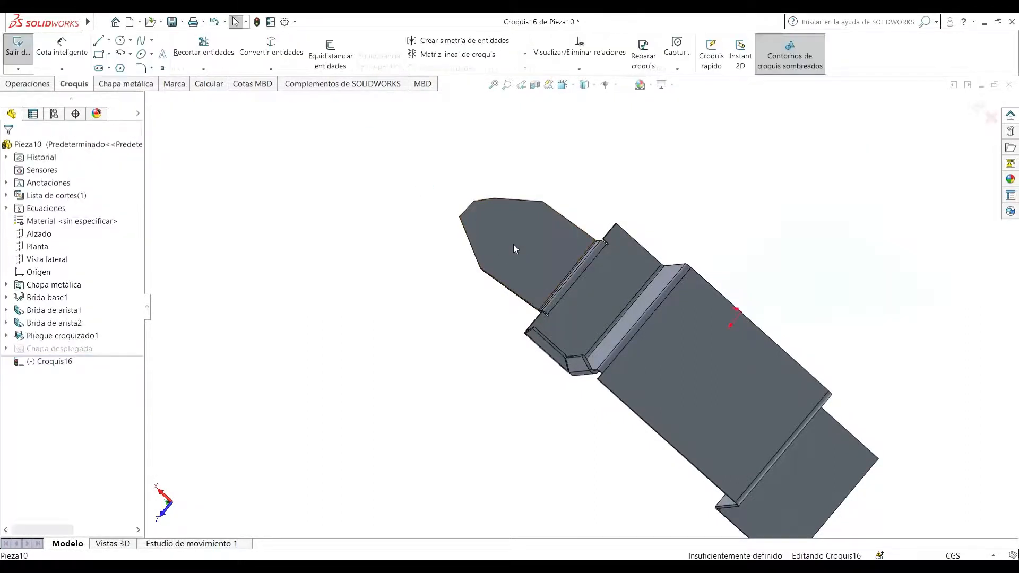
click(98, 41)
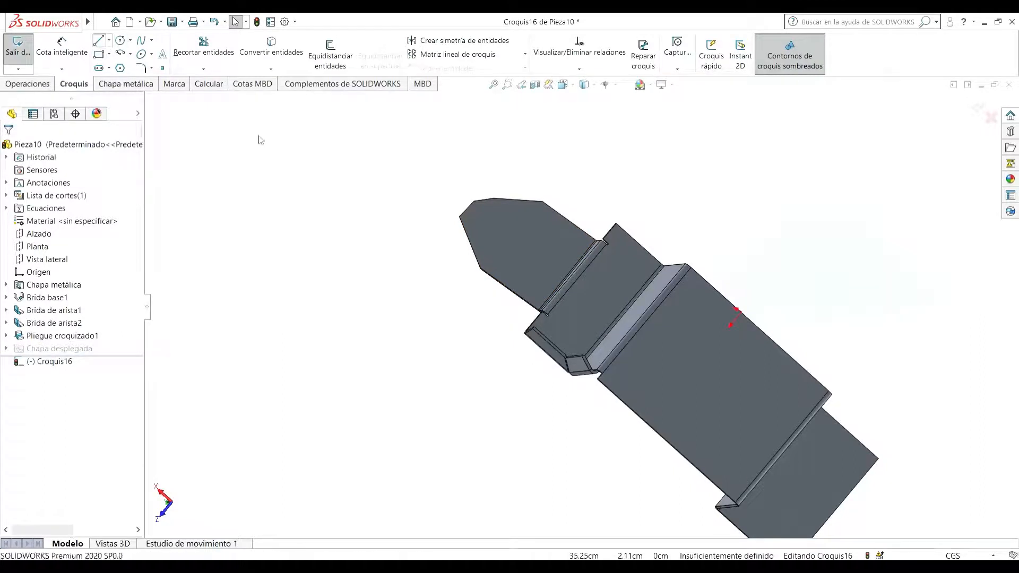
click(602, 222)
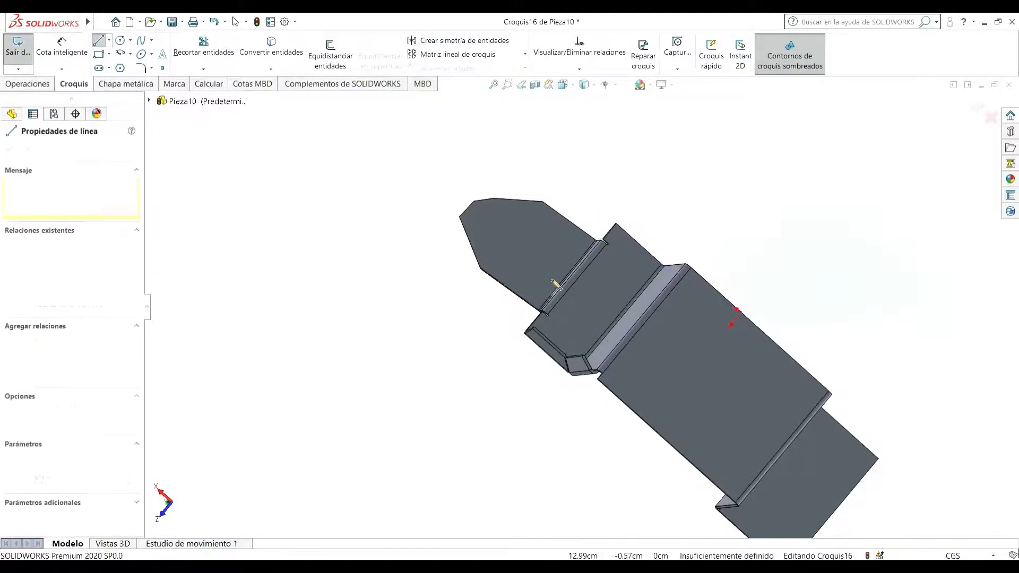
click(525, 317)
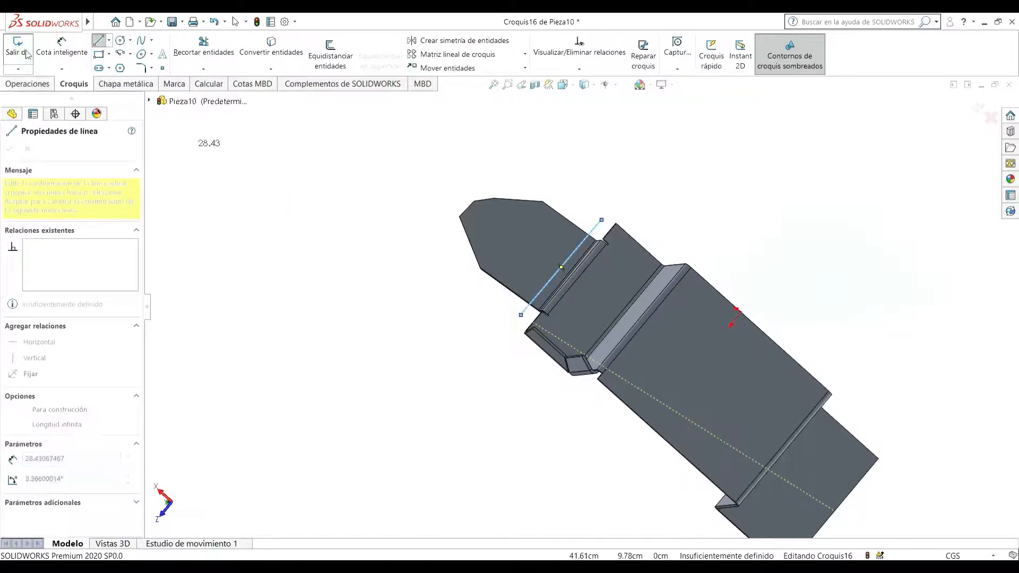
click(18, 48)
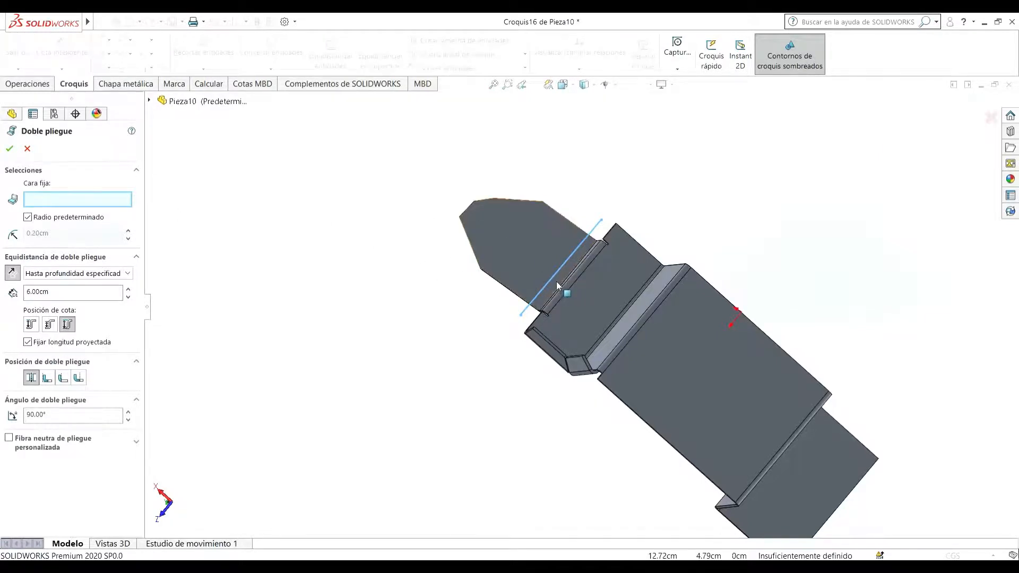
- Pick the pointed flange's face between the new bend line and the sketched bend as the jog's fixed face
scroll(552, 286, down, 3)
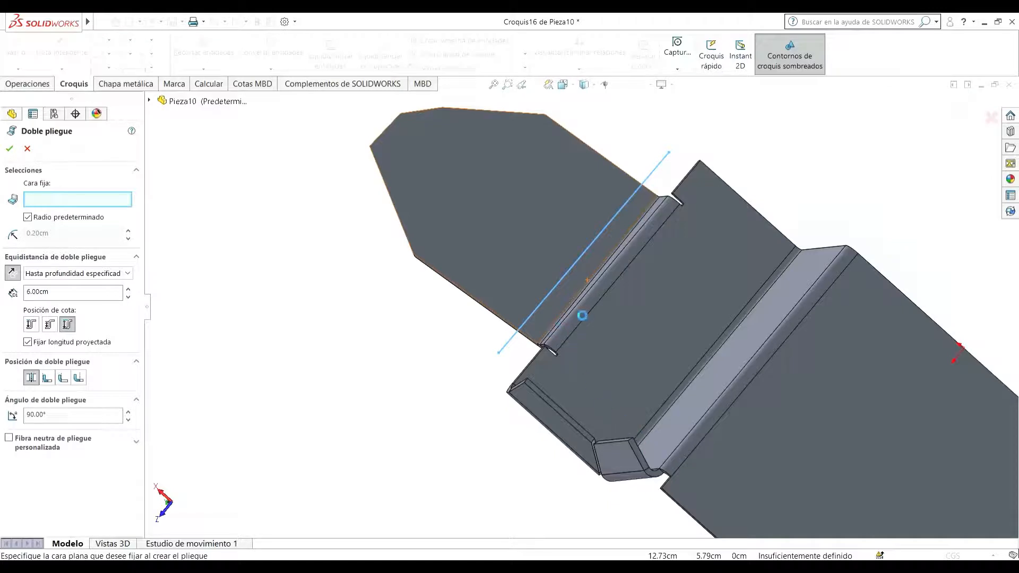
click(555, 314)
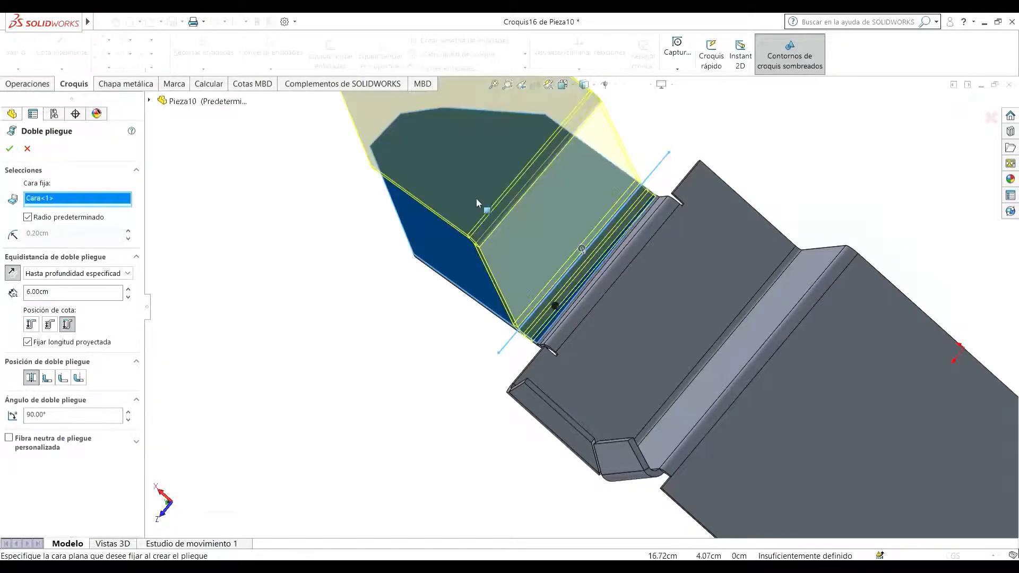
scroll(475, 198, up, 3)
middle_drag(490, 211, 555, 240)
scroll(583, 272, down, 2)
middle_drag(690, 290, 699, 365)
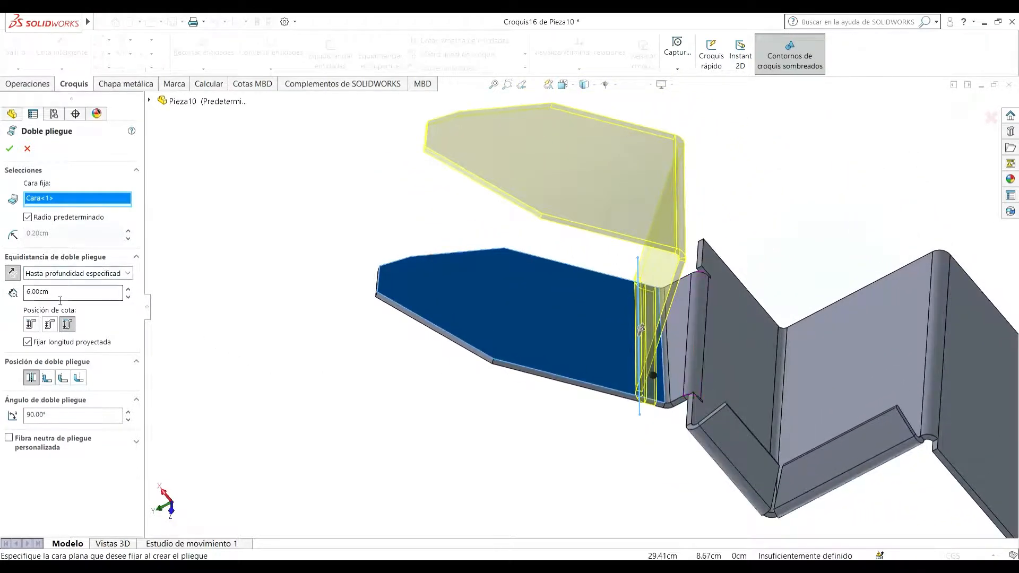
- Set the jog's offset distance to 5 cm
drag(58, 297, 24, 298)
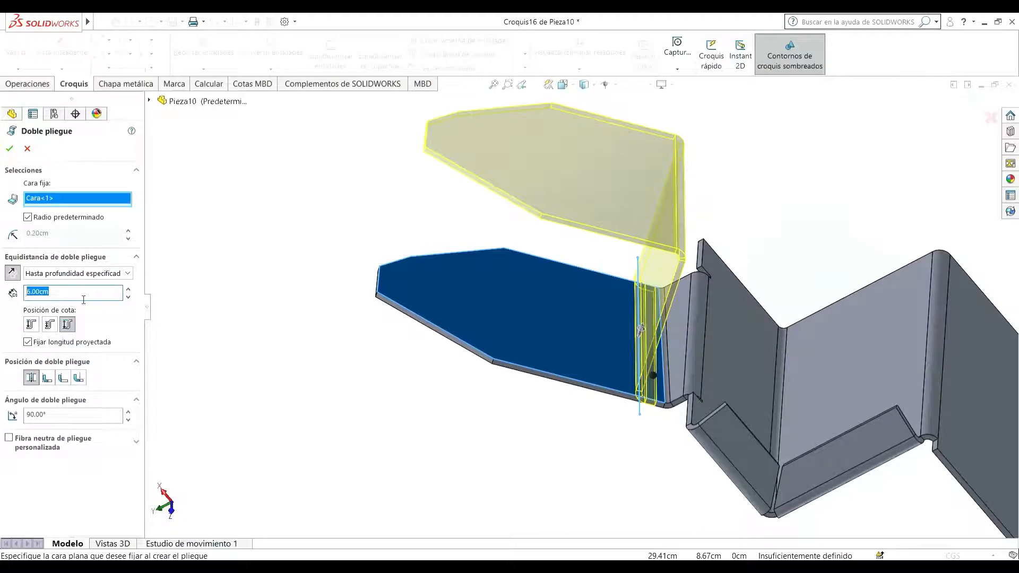
text(5)
key(Return)
- Compare the outside offset and inside offset dimension positions on the jog preview, and return to overall dimension
click(32, 325)
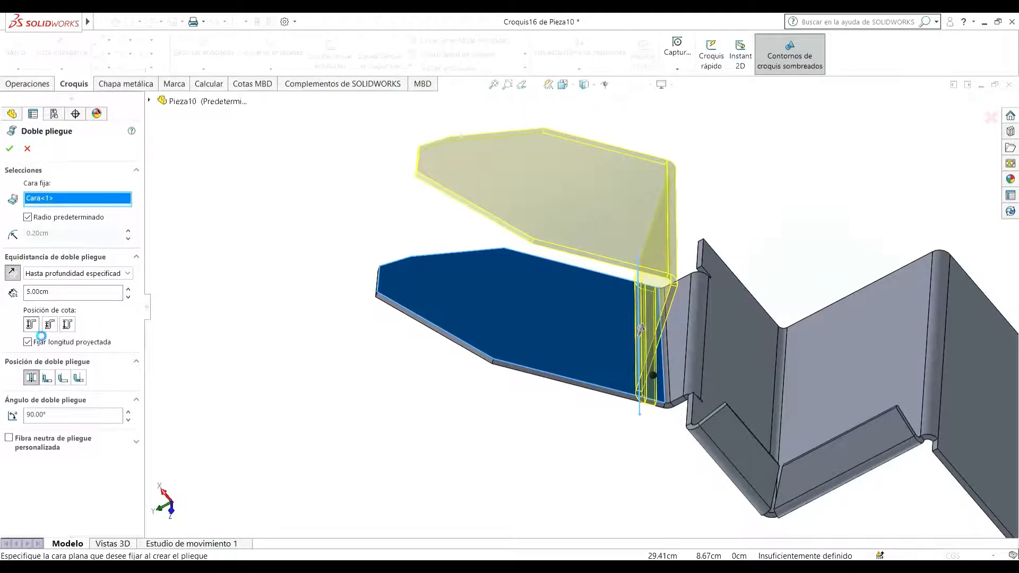
click(68, 326)
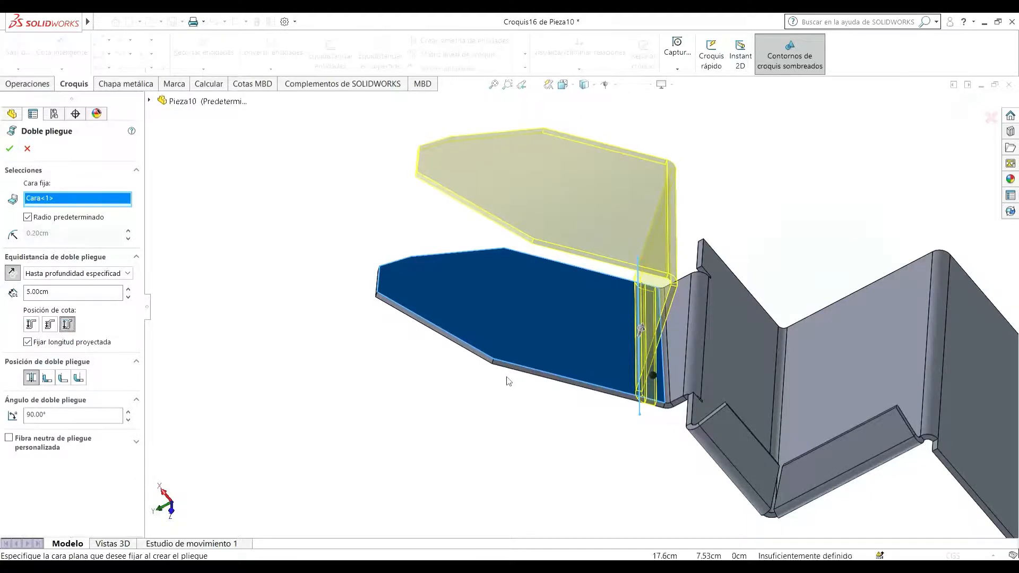
middle_drag(508, 380, 529, 254)
middle_drag(587, 198, 521, 341)
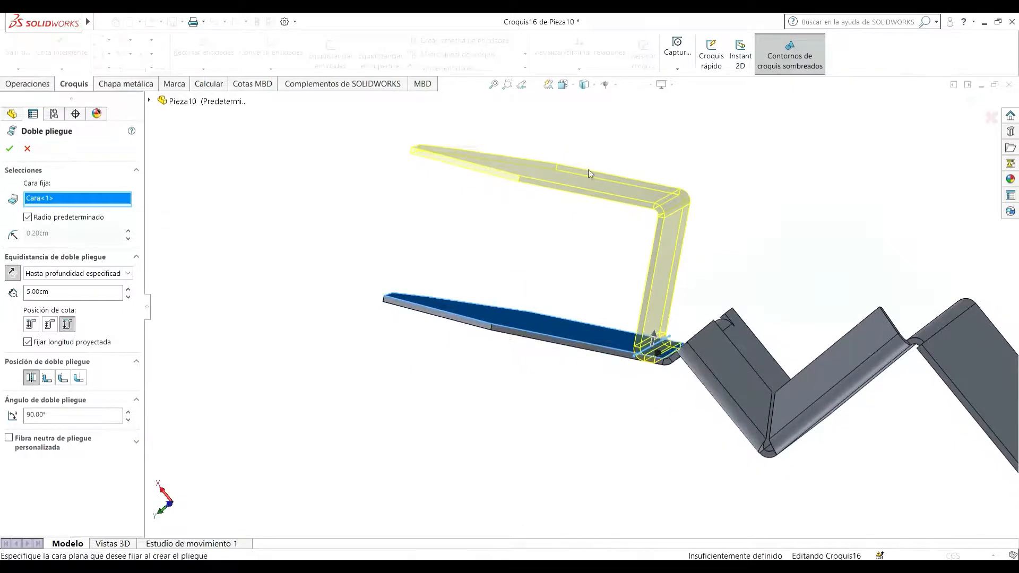
middle_drag(587, 173, 562, 227)
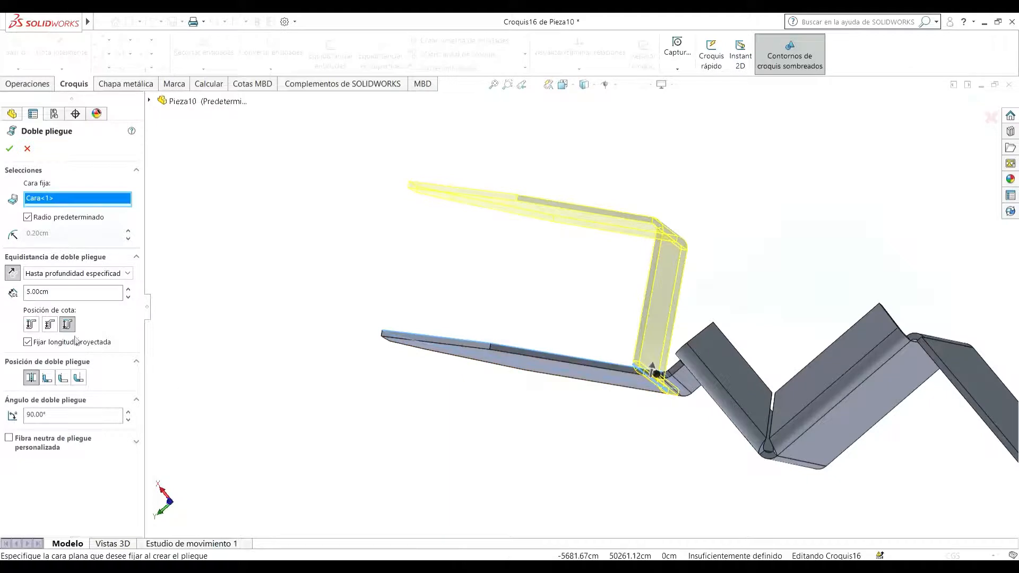
click(51, 326)
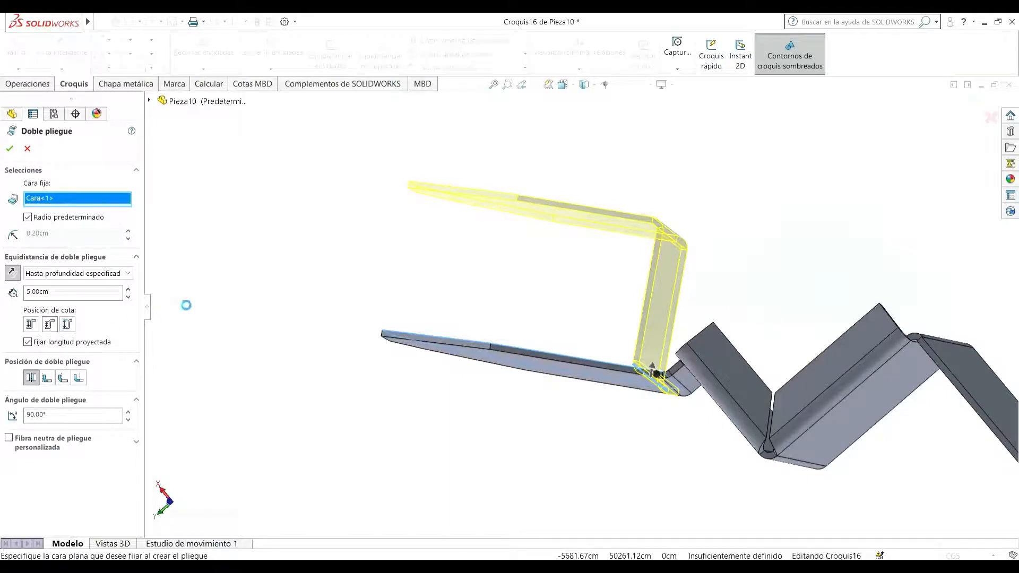
middle_drag(496, 250, 499, 268)
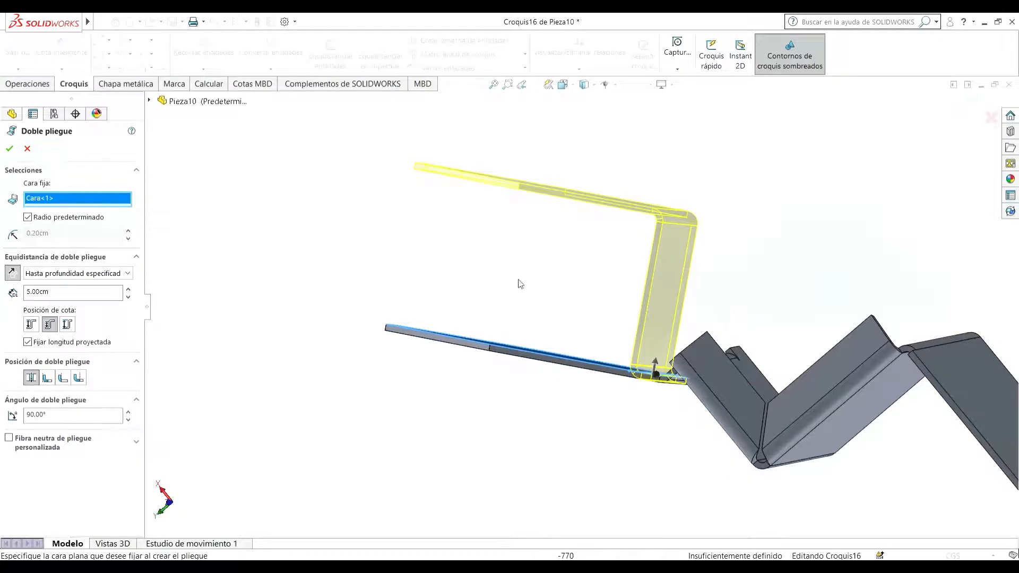
click(32, 327)
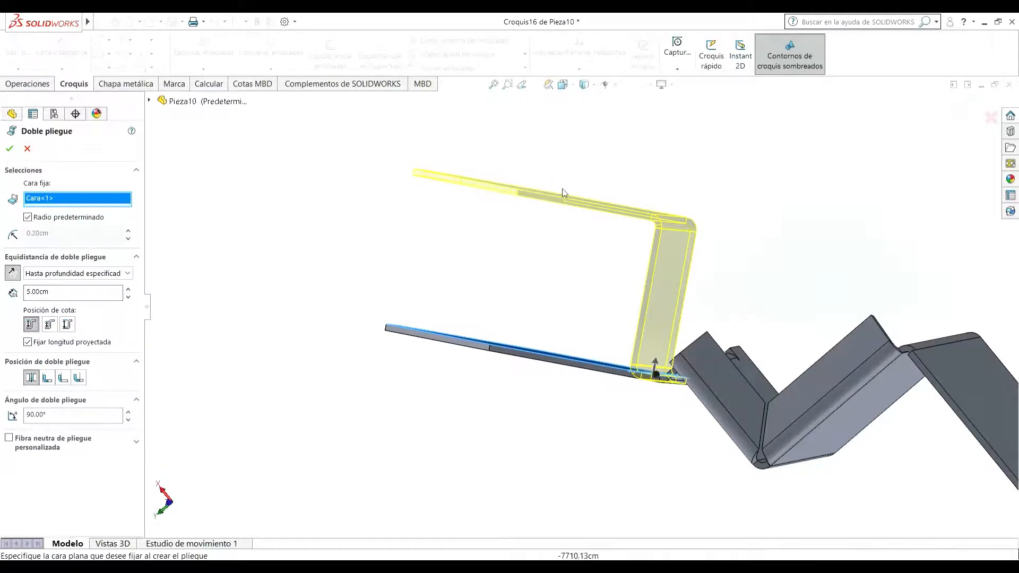
middle_drag(562, 189, 529, 192)
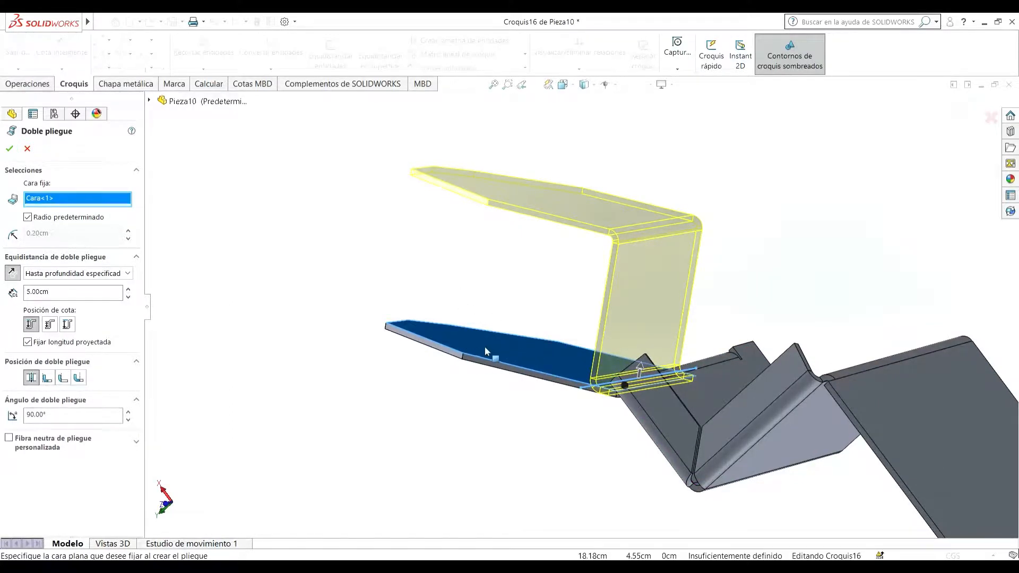
middle_drag(485, 346, 505, 345)
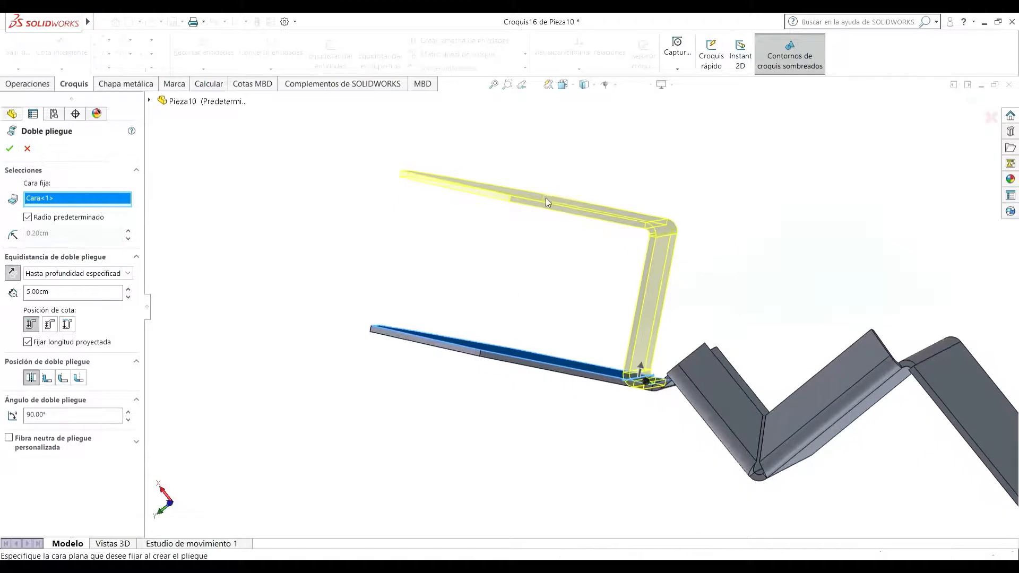
click(71, 325)
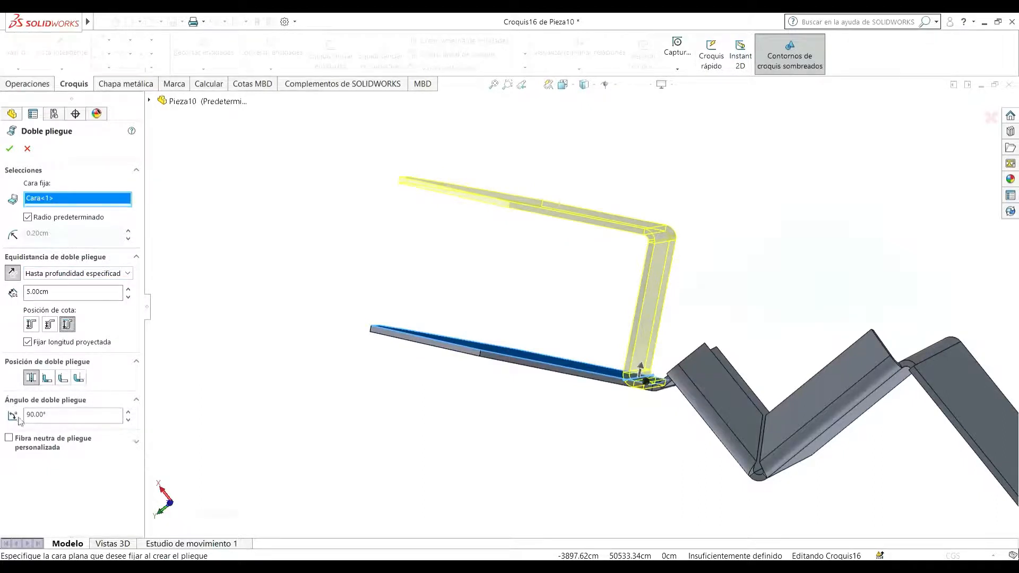
- Try a jog angle of 92°, restore it to 90° and inspect the jog preview from several sides
click(128, 412)
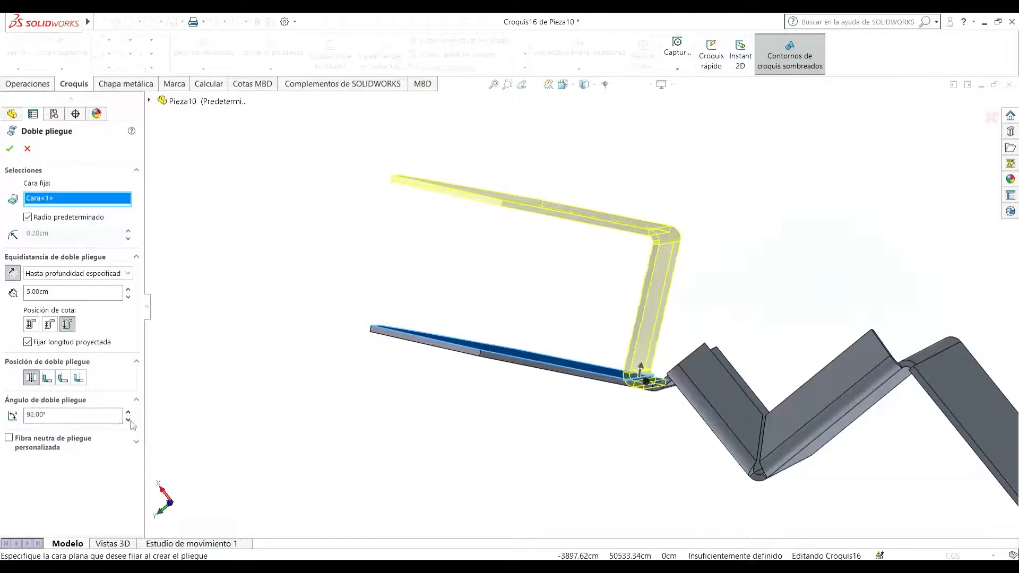
click(127, 419)
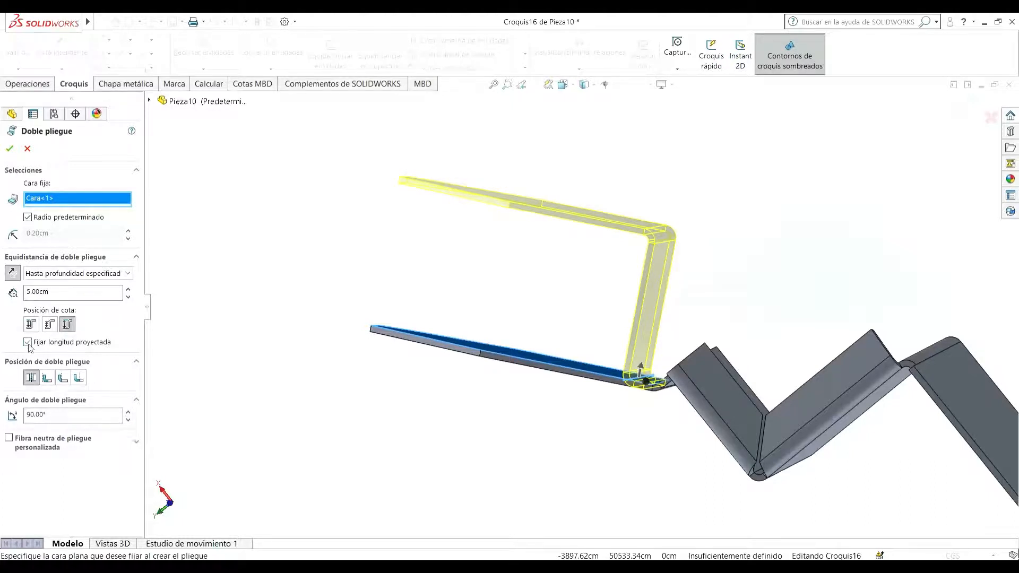
middle_drag(404, 249, 503, 324)
scroll(498, 324, down, 1)
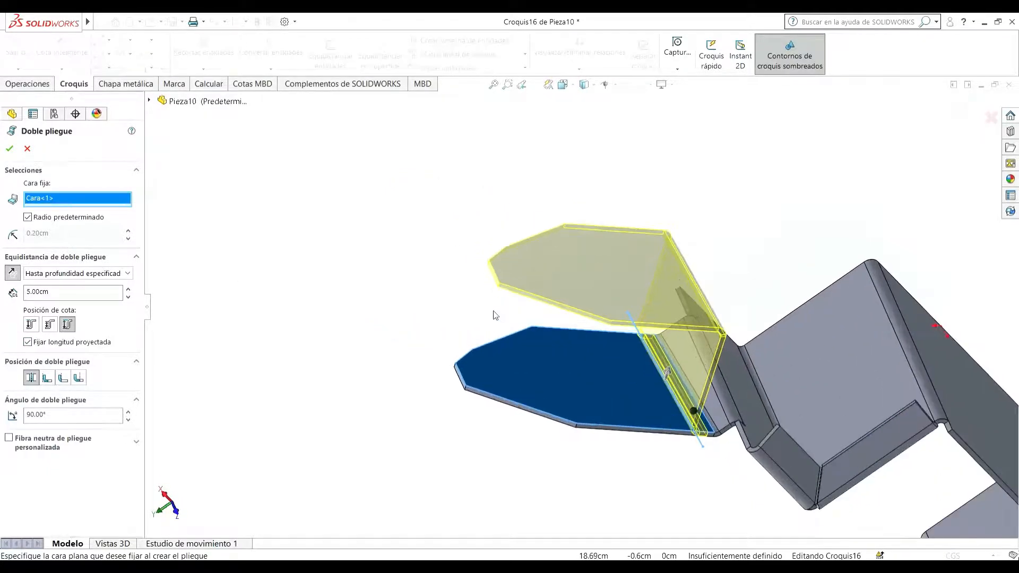
middle_drag(487, 322, 464, 244)
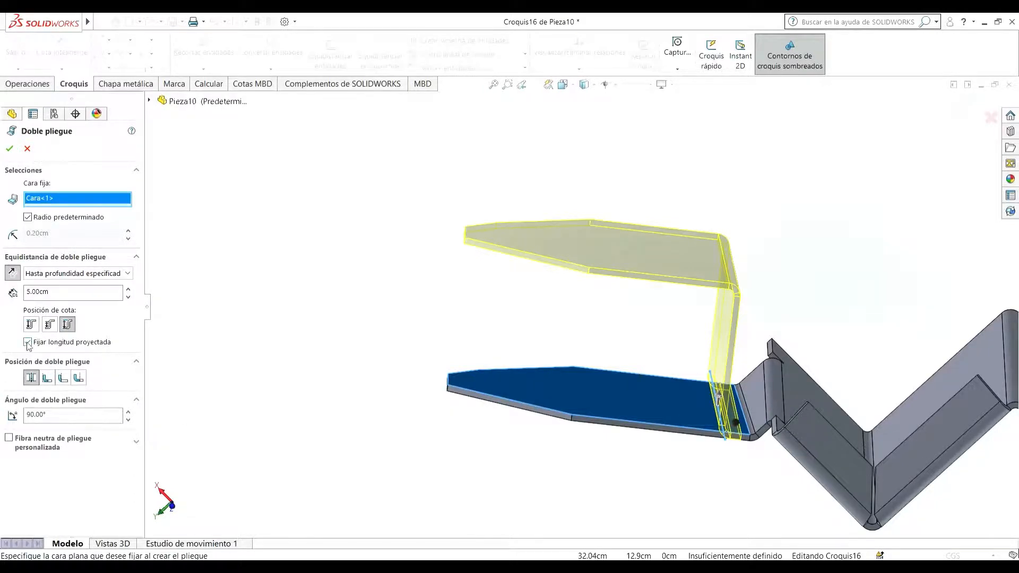
- Set the jog's offset distance to 4 cm, enable Fix projected length and create the jog on the pointed flange
click(127, 297)
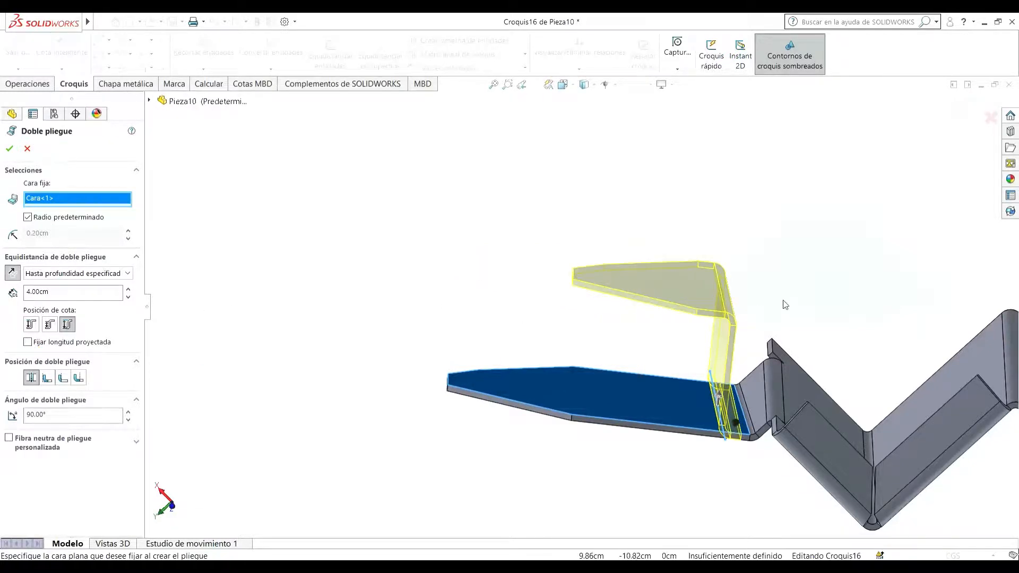
middle_drag(653, 325, 591, 393)
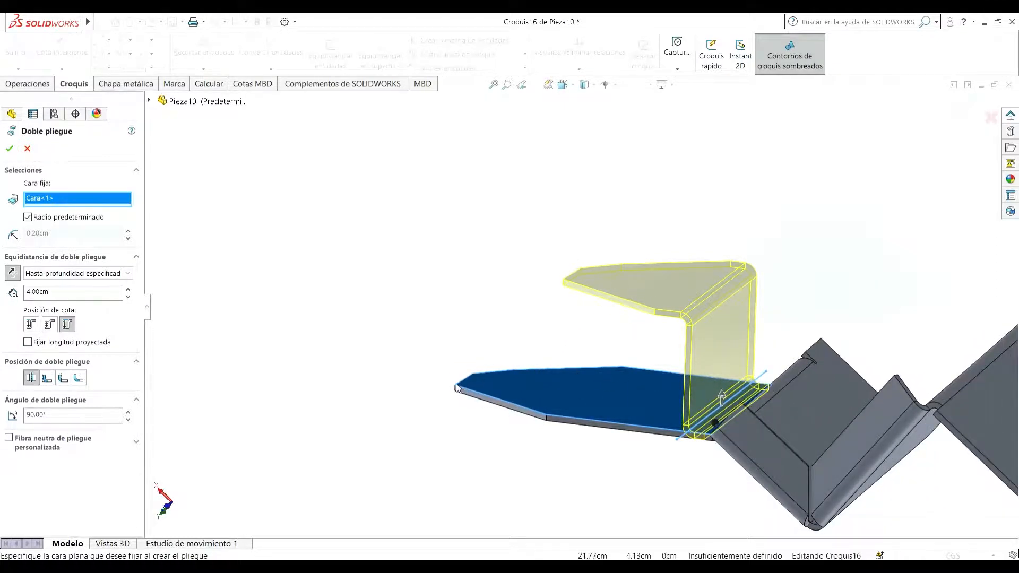
click(28, 342)
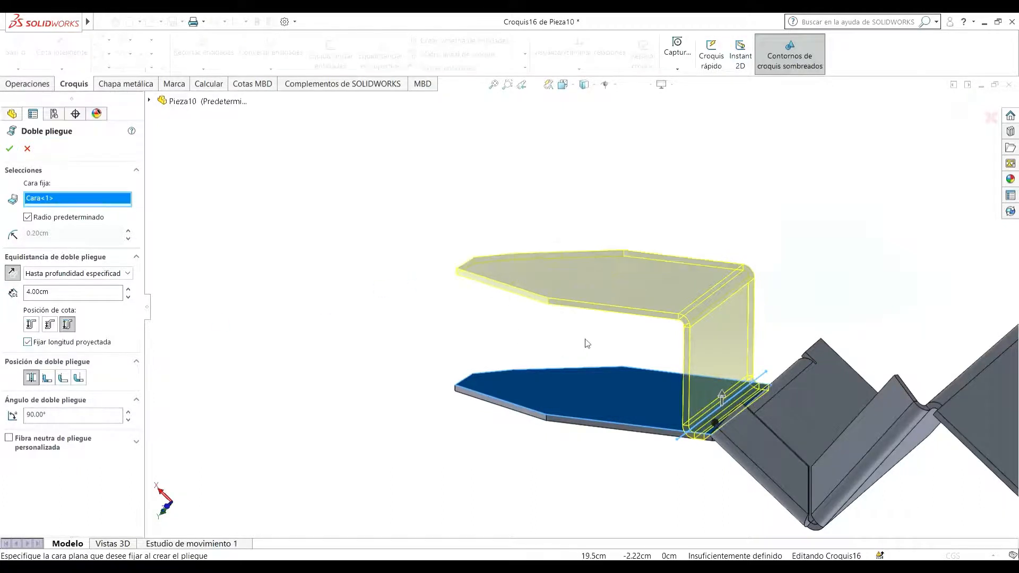
middle_drag(586, 341, 462, 320)
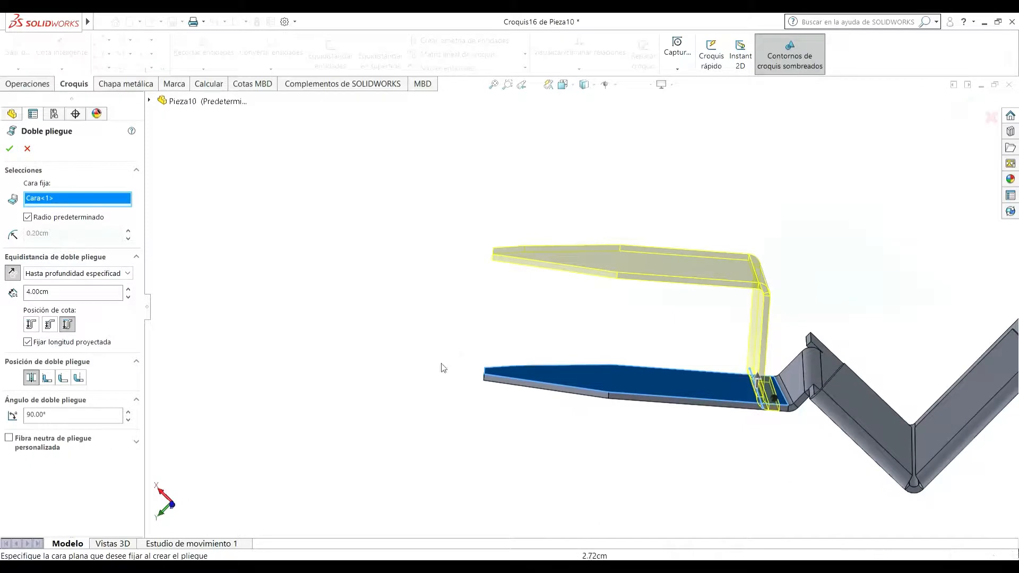
click(10, 150)
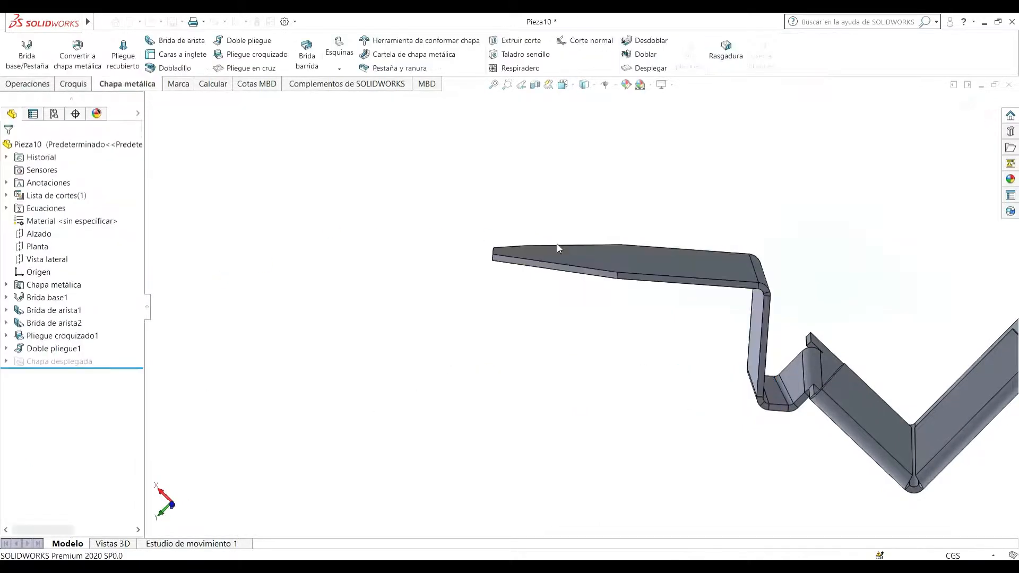
- Begin a miter flange by opening its profile sketch on the narrow free-end face of the brim flange opposite the jog
scroll(557, 244, up, 6)
middle_drag(796, 421, 638, 404)
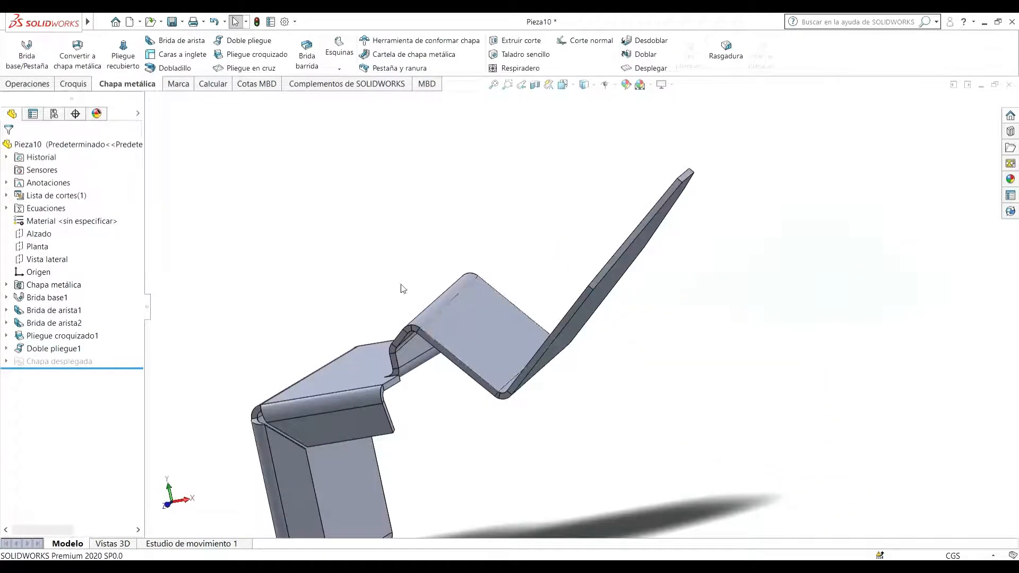
click(185, 55)
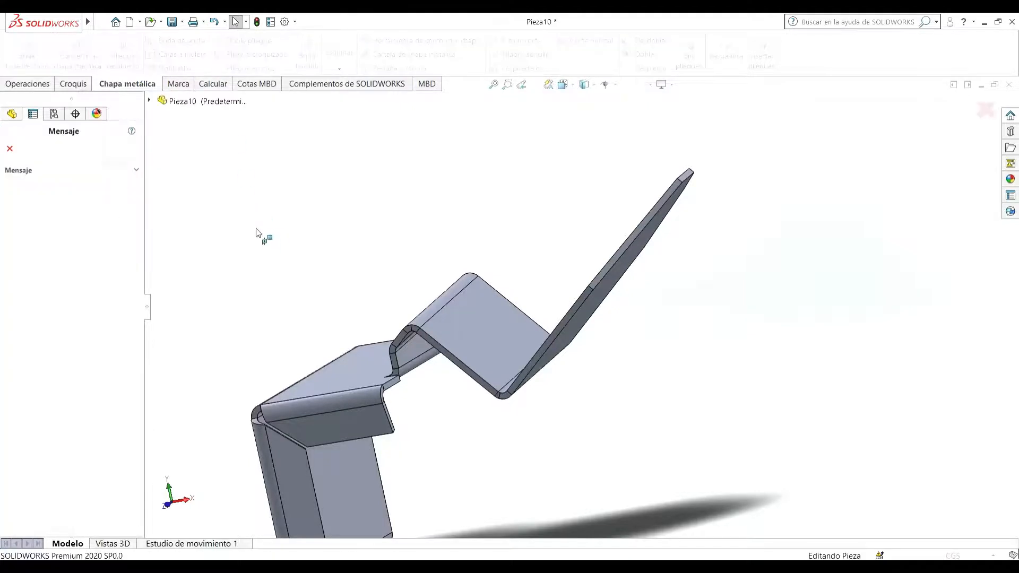
middle_drag(314, 353, 468, 282)
scroll(480, 361, down, 7)
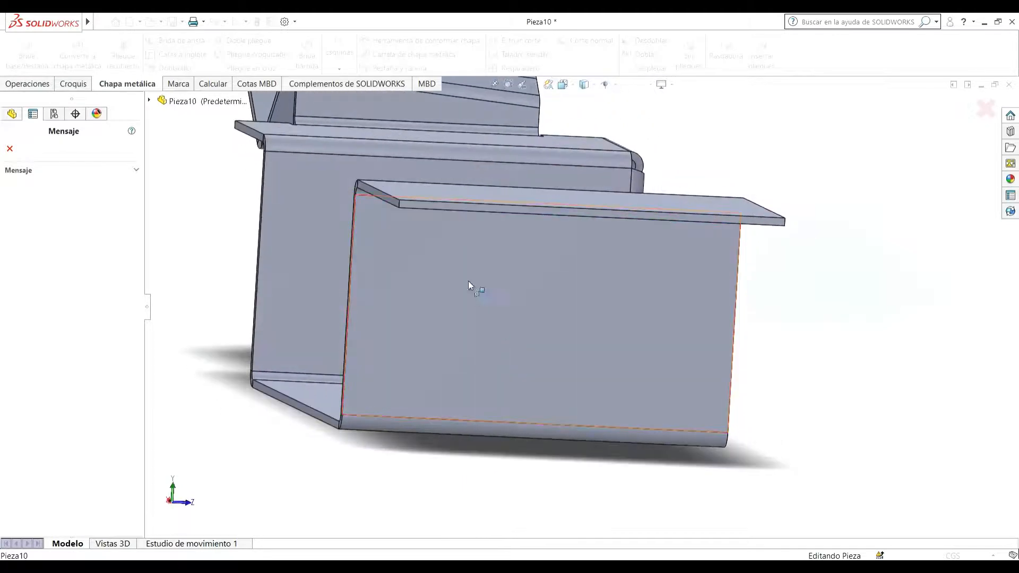
click(417, 203)
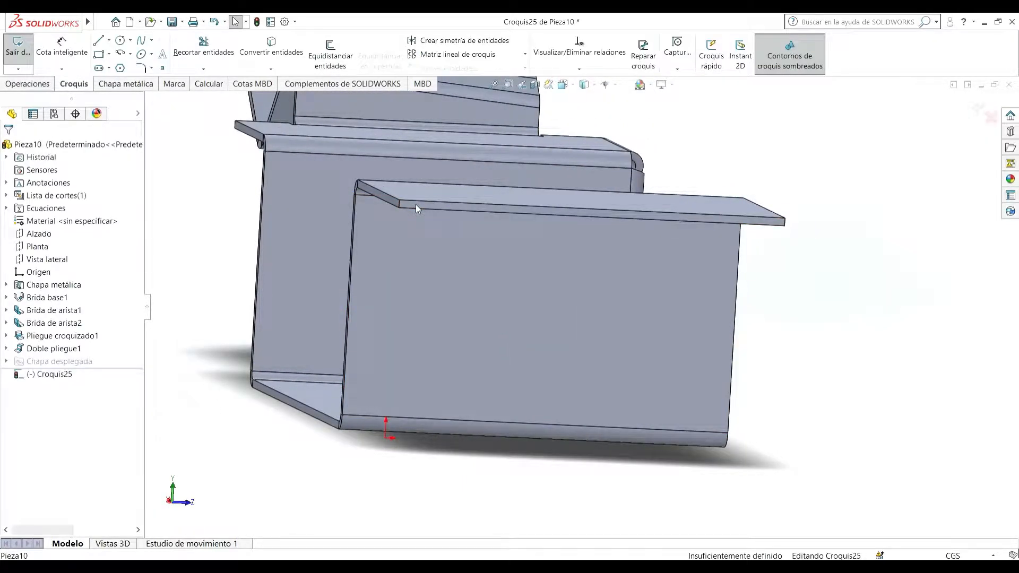
scroll(411, 264, down, 3)
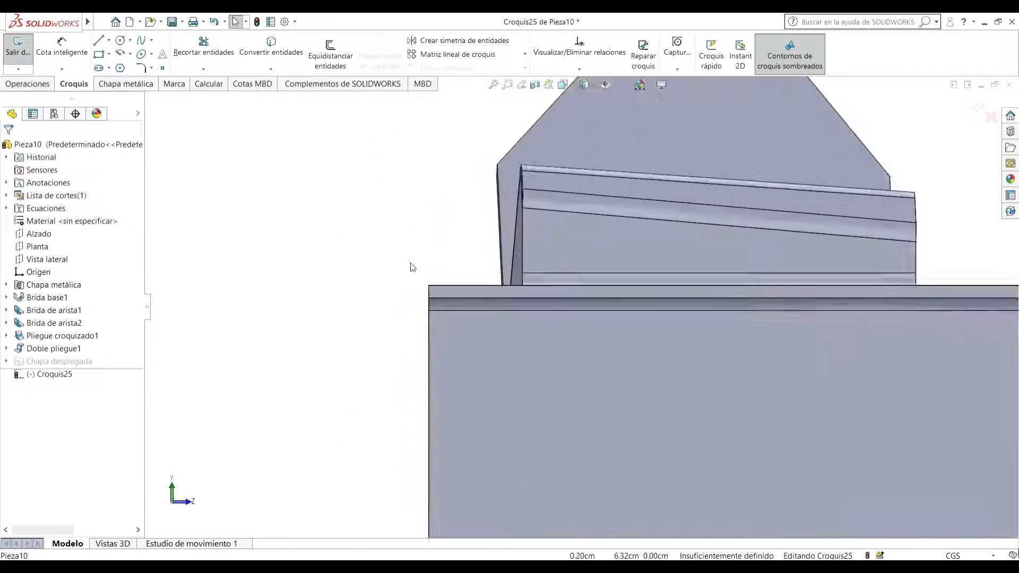
scroll(412, 267, down, 1)
- Sketch a three-segment line profile running down from the end face's lower corner, last segment about 0.31 cm, and finish the sketch
key(l)
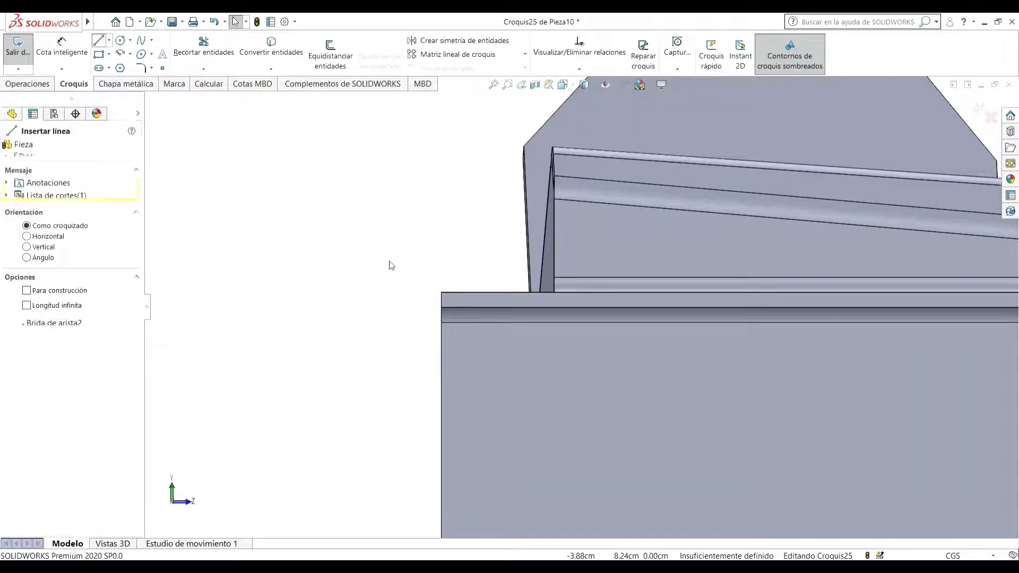
click(441, 308)
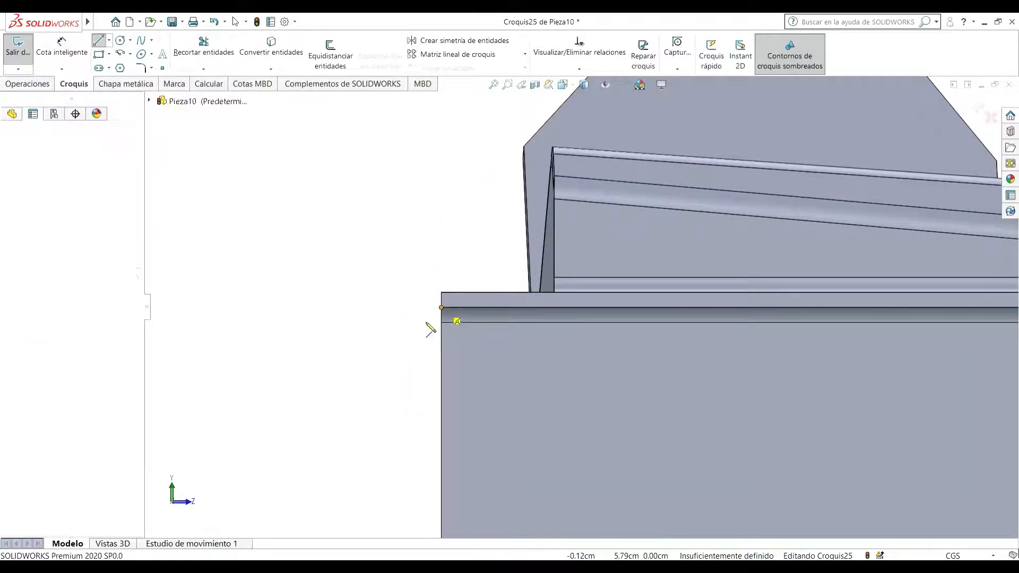
click(427, 368)
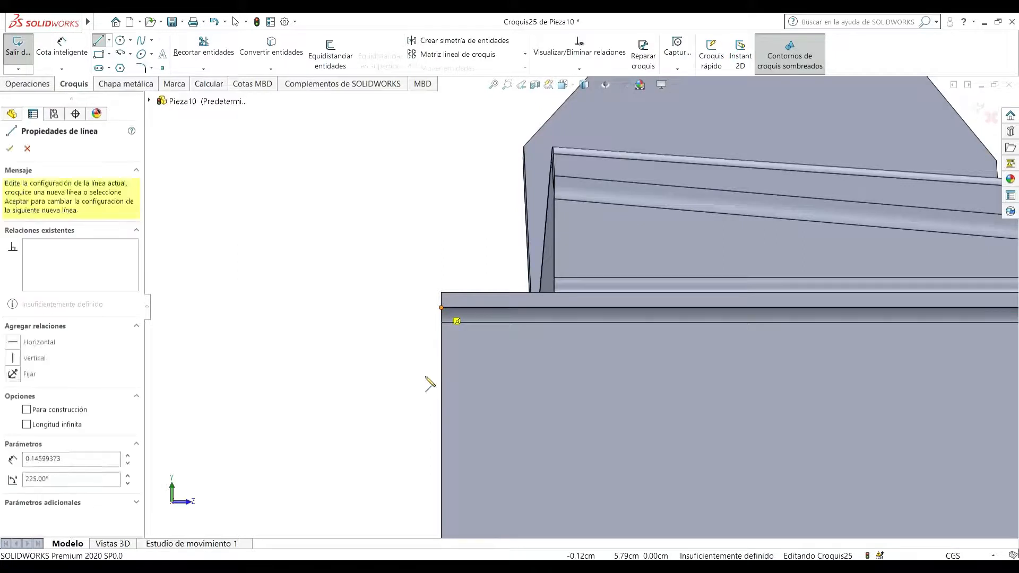
click(421, 418)
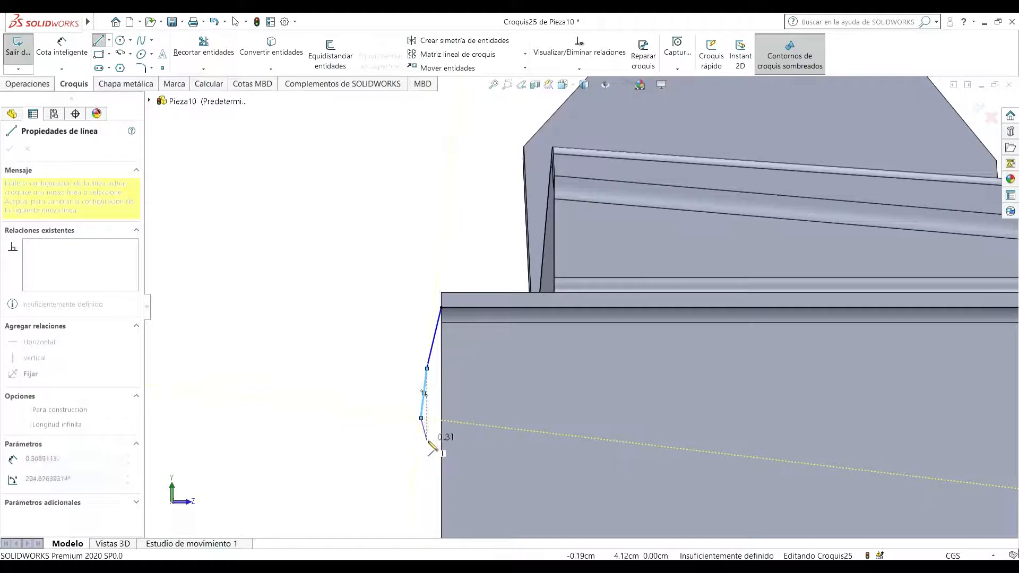
click(426, 439)
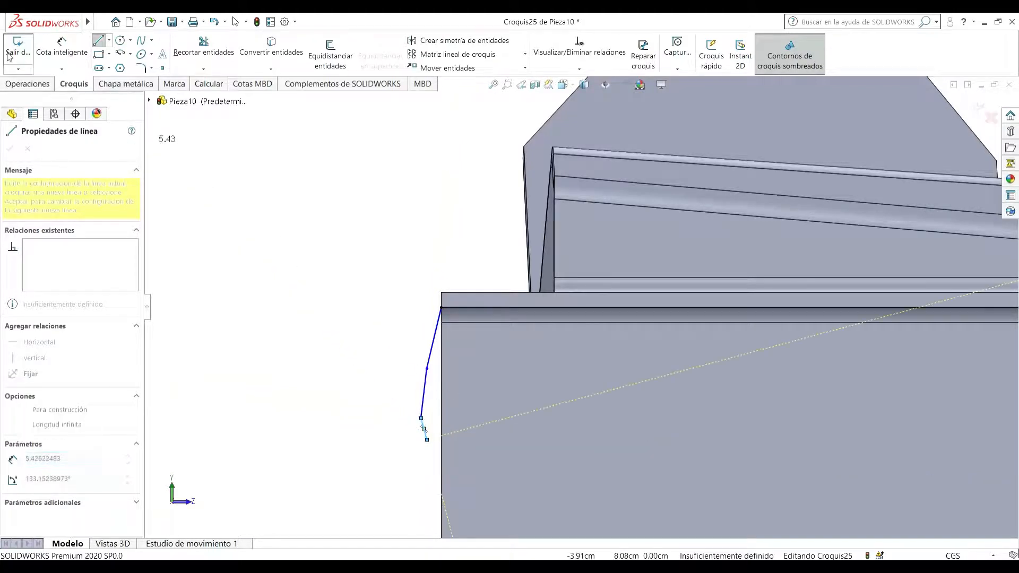
click(19, 53)
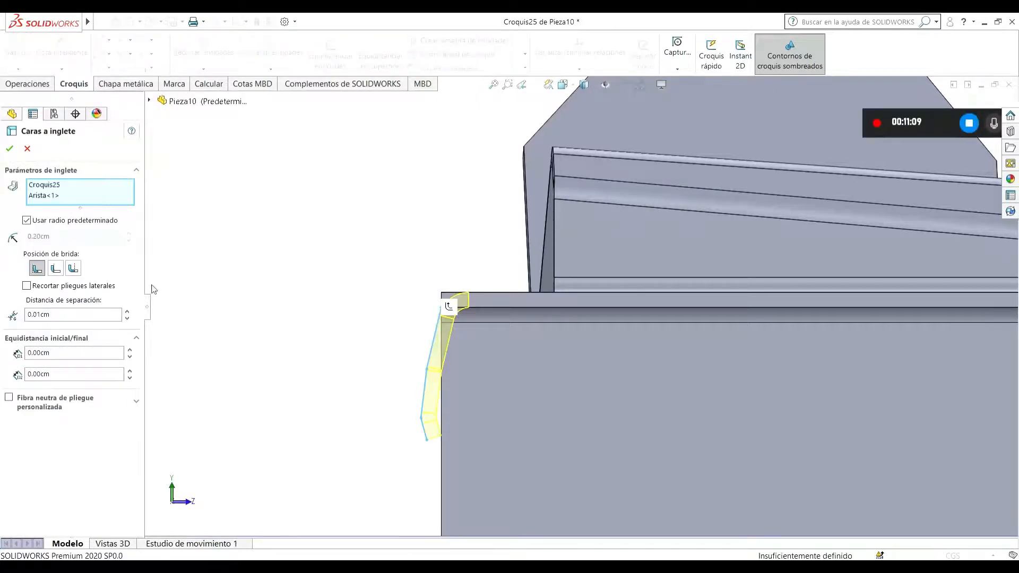
- Extend the miter flange around the brim's bend and down the adjoining upright wall's side edge
key(z)
middle_drag(449, 329, 537, 341)
key(z)
scroll(784, 380, down, 2)
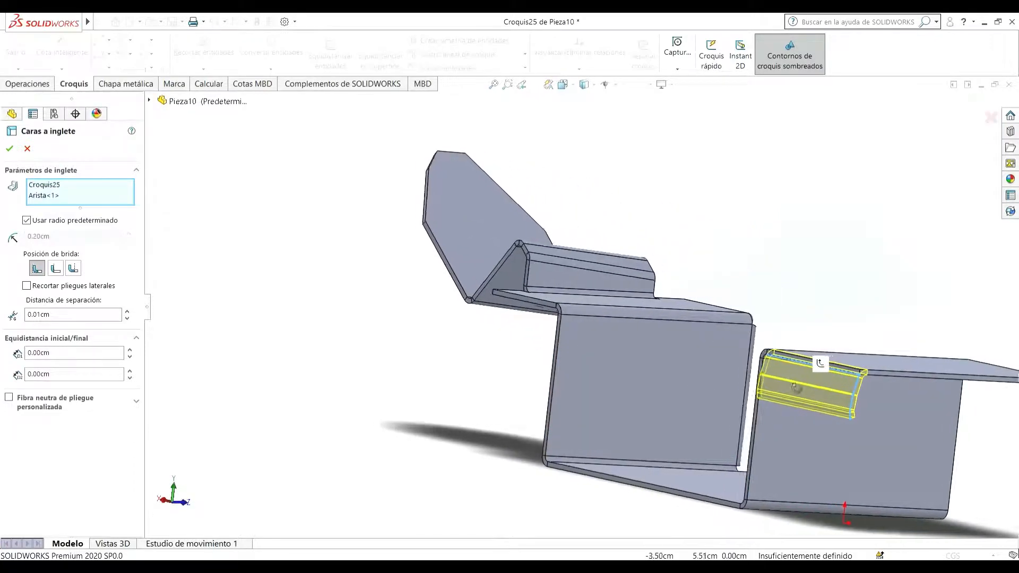
scroll(800, 435, down, 2)
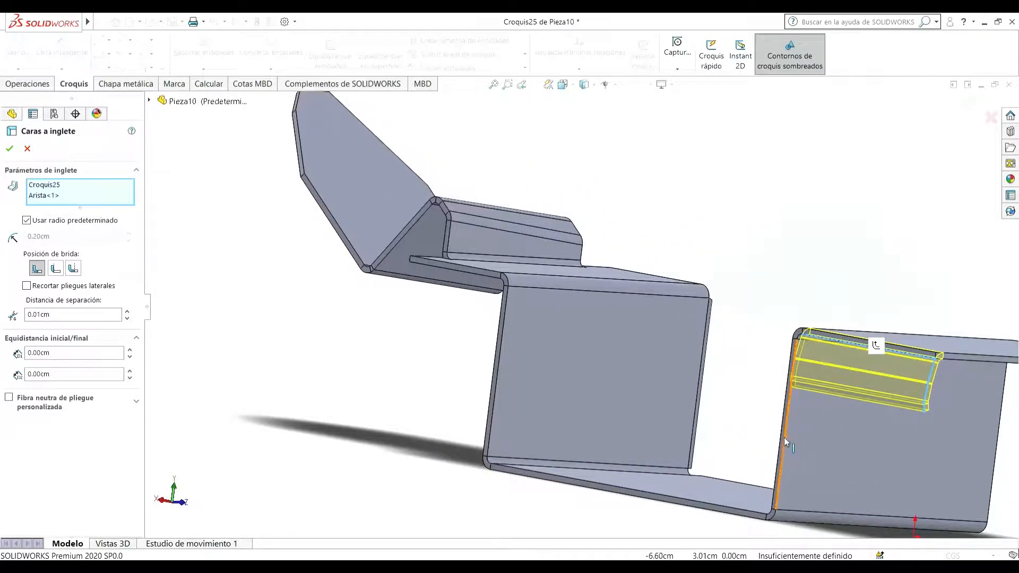
click(783, 438)
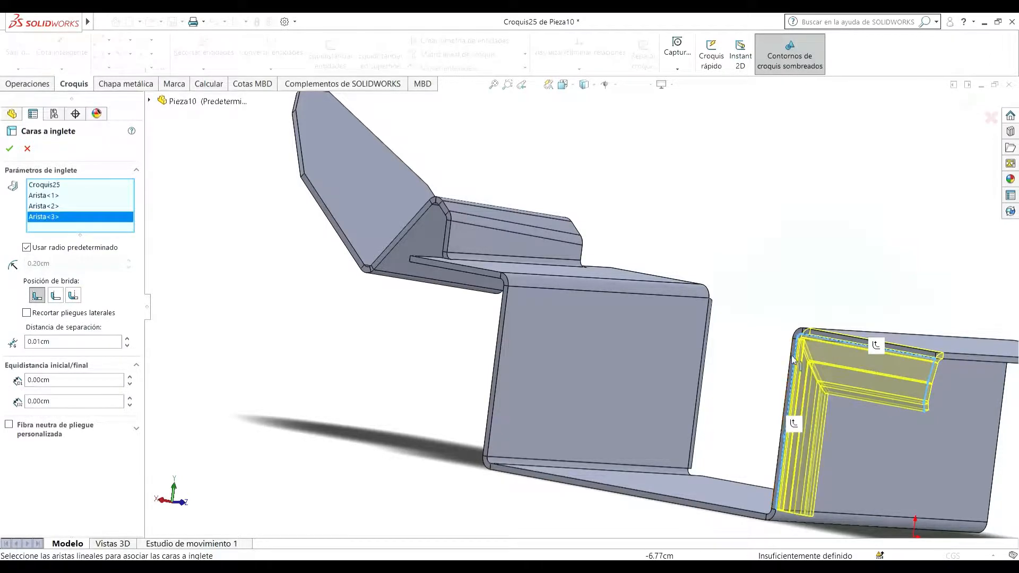
scroll(804, 384, down, 3)
middle_drag(804, 381, 820, 369)
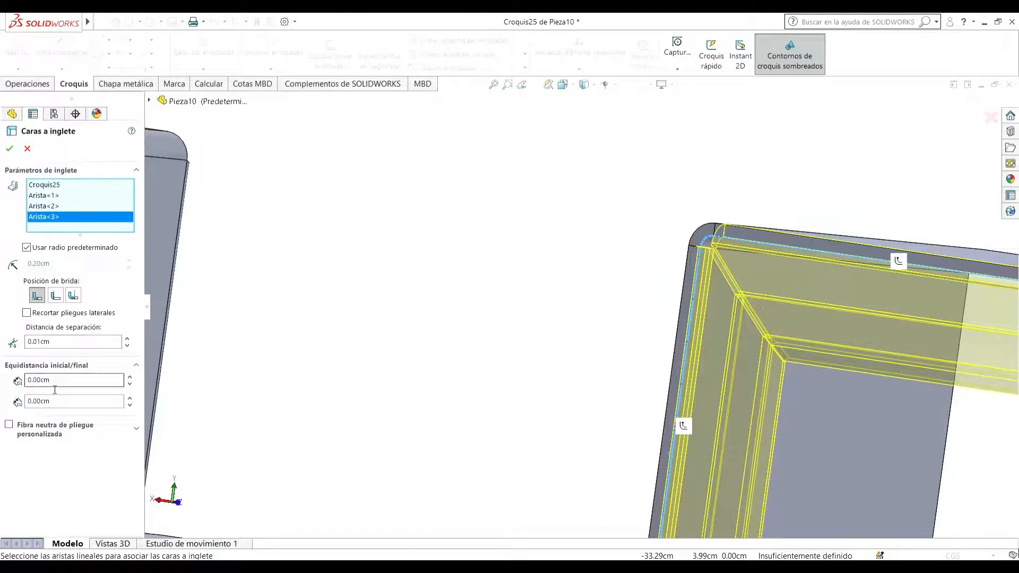
- Set the miter flange's start and end offsets to 1 cm each and create the flange
scroll(591, 306, up, 5)
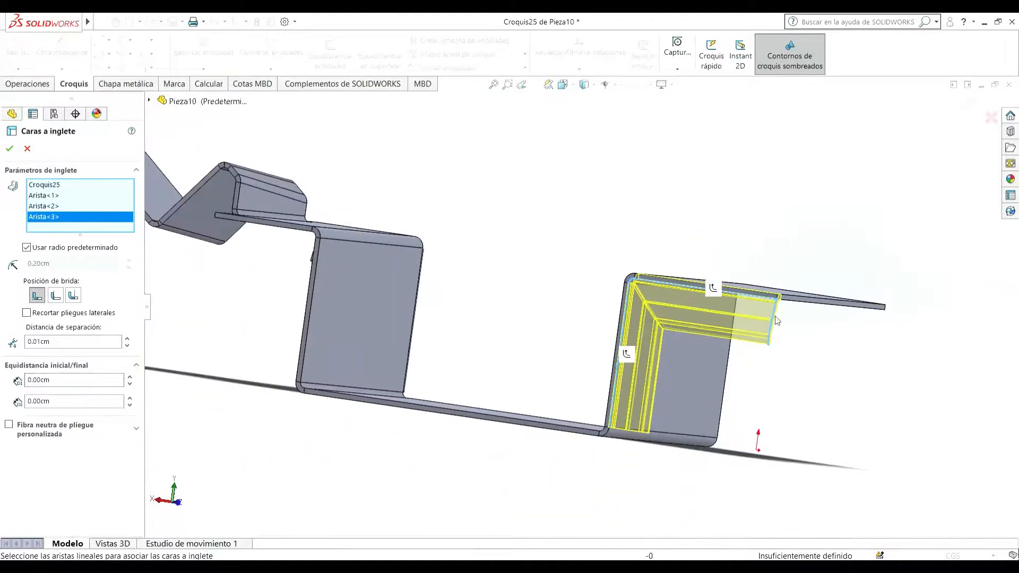
middle_drag(771, 317, 795, 317)
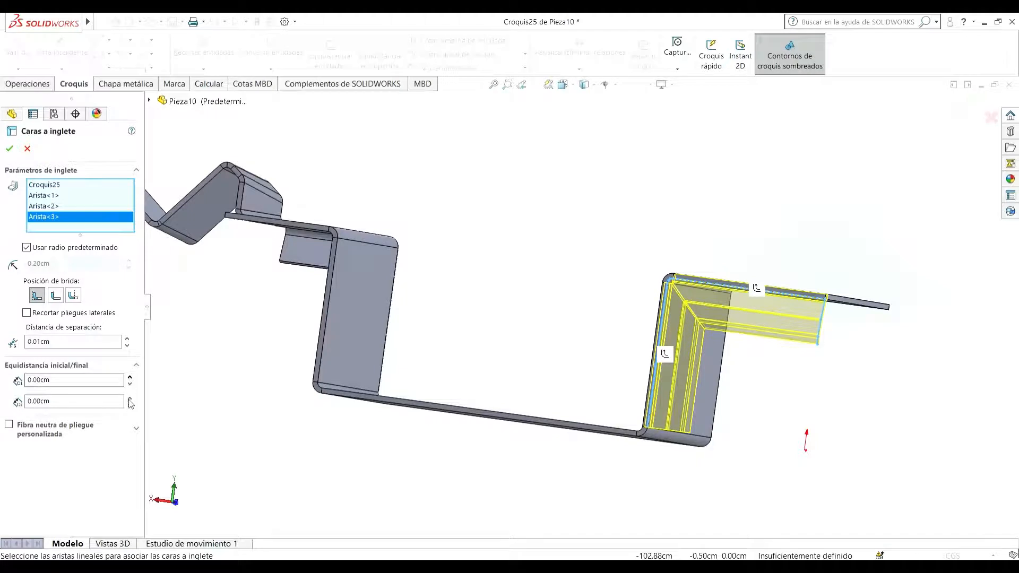
click(130, 376)
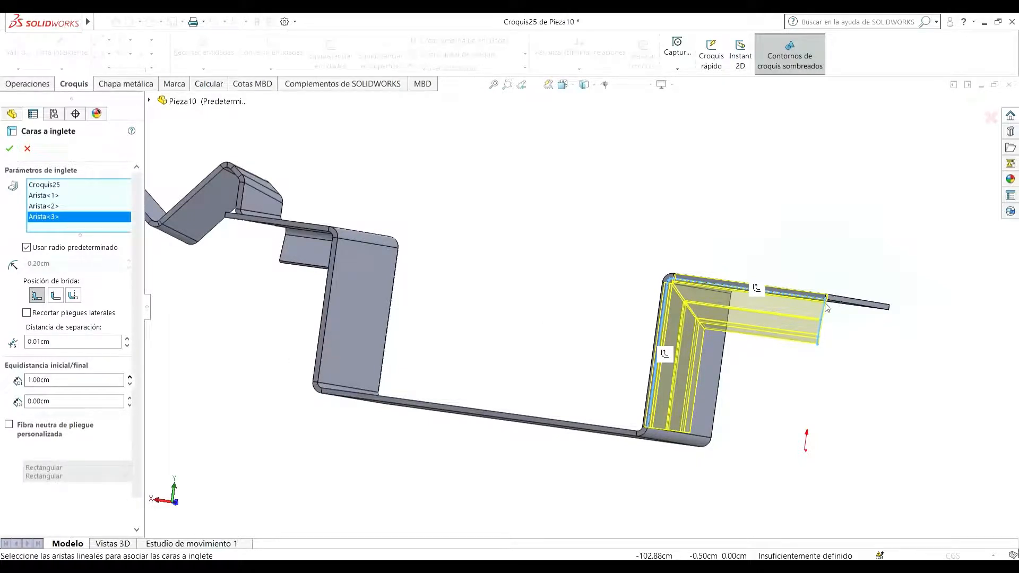
click(129, 398)
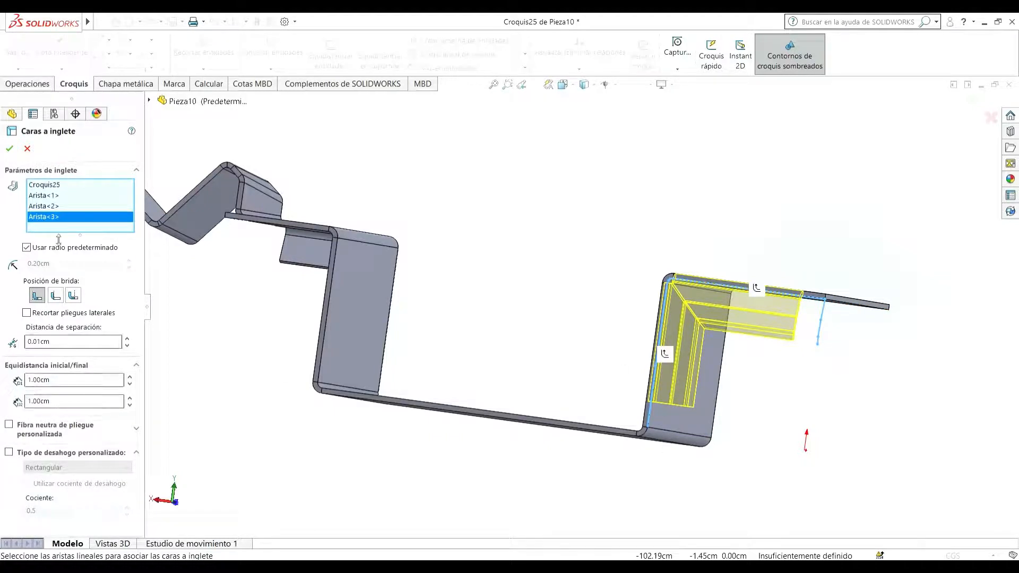
click(10, 148)
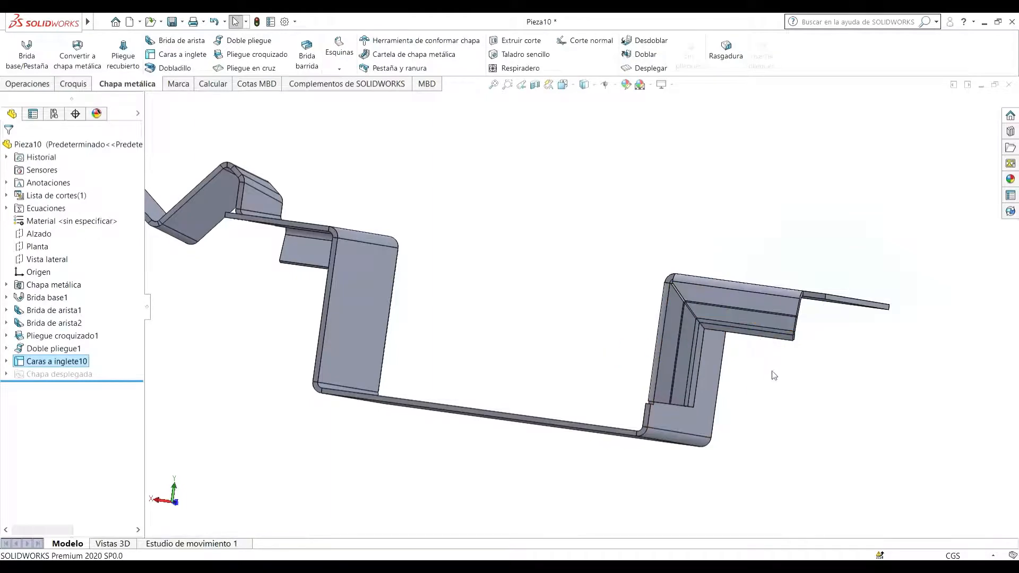
- Inspect the finished miter flange on the part and flatten the sheet metal to examine its unfolded shape
middle_drag(773, 375, 573, 304)
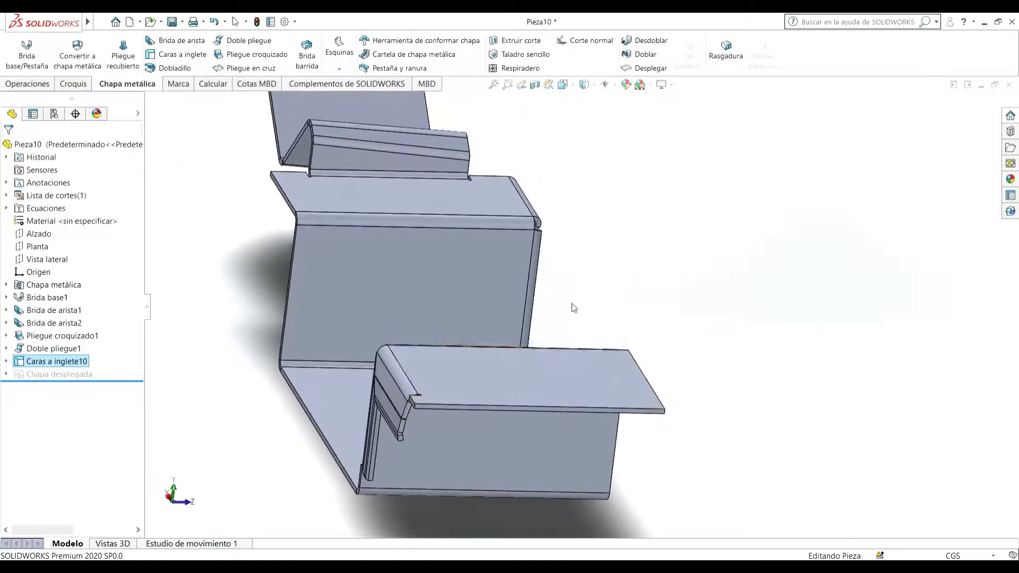
scroll(573, 302, up, 3)
middle_drag(640, 235, 635, 196)
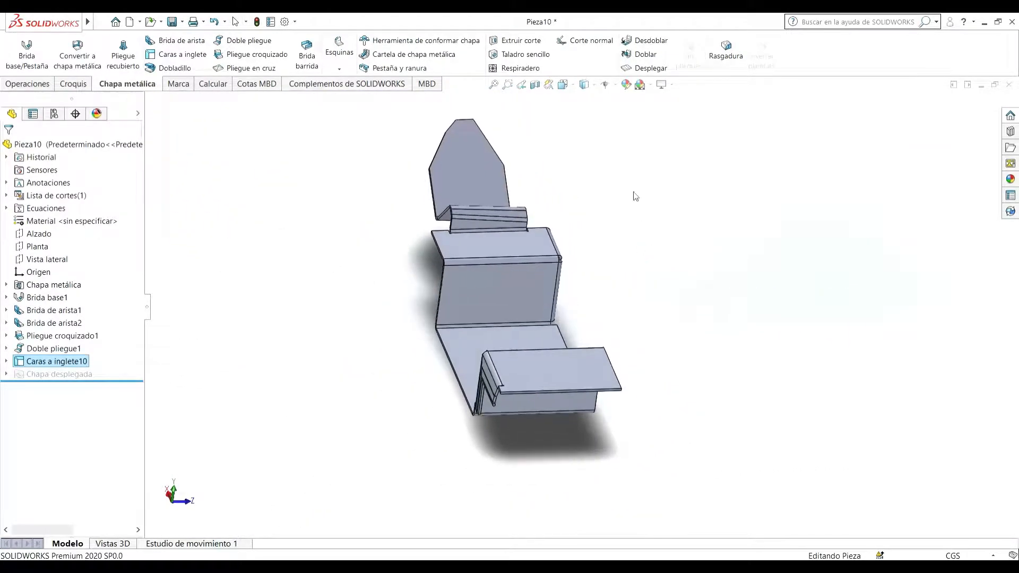
click(643, 69)
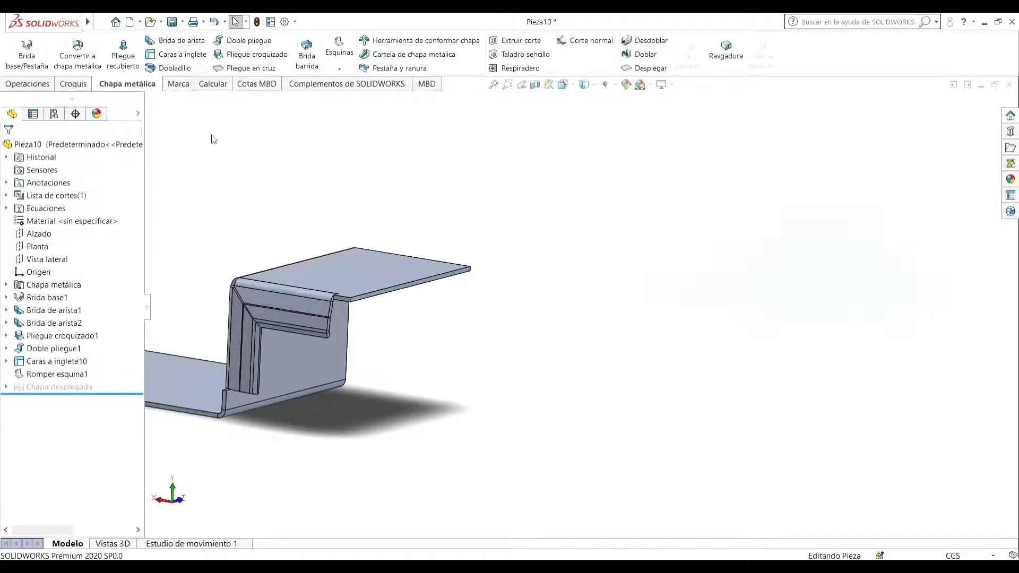
- Start a hem on the upper edge of the brim flange's free end beside the miter flange
click(181, 69)
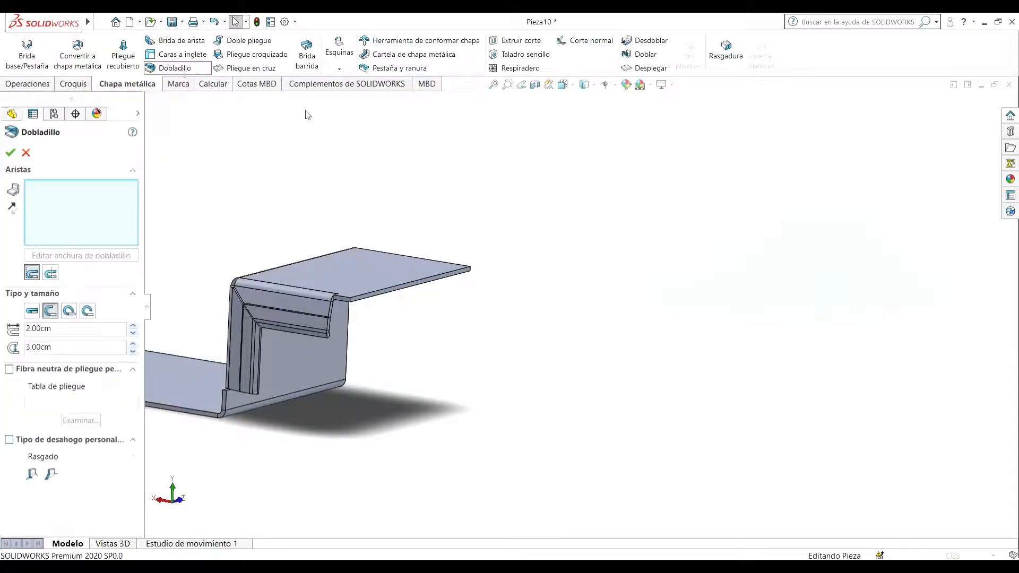
scroll(416, 289, down, 4)
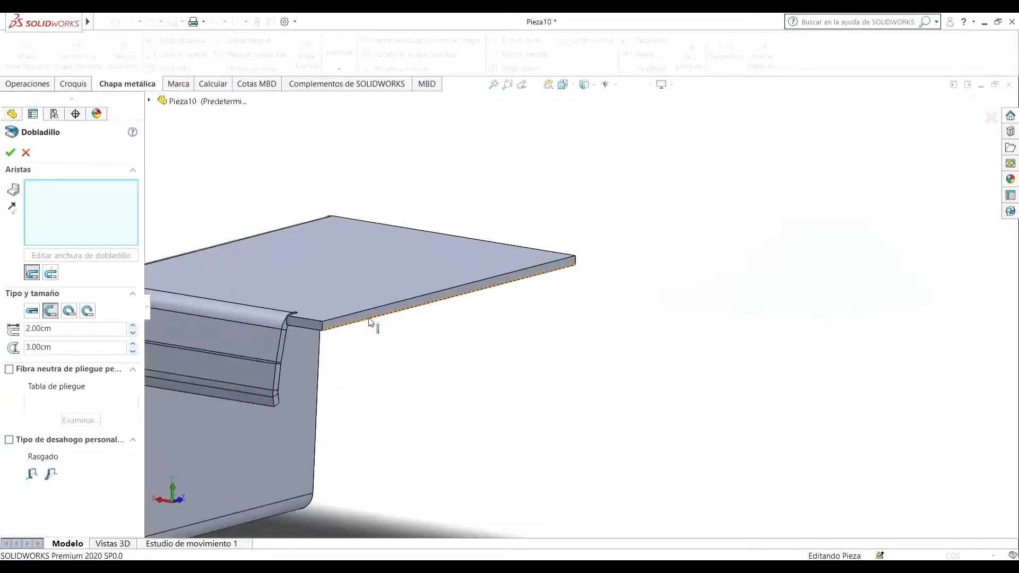
click(460, 287)
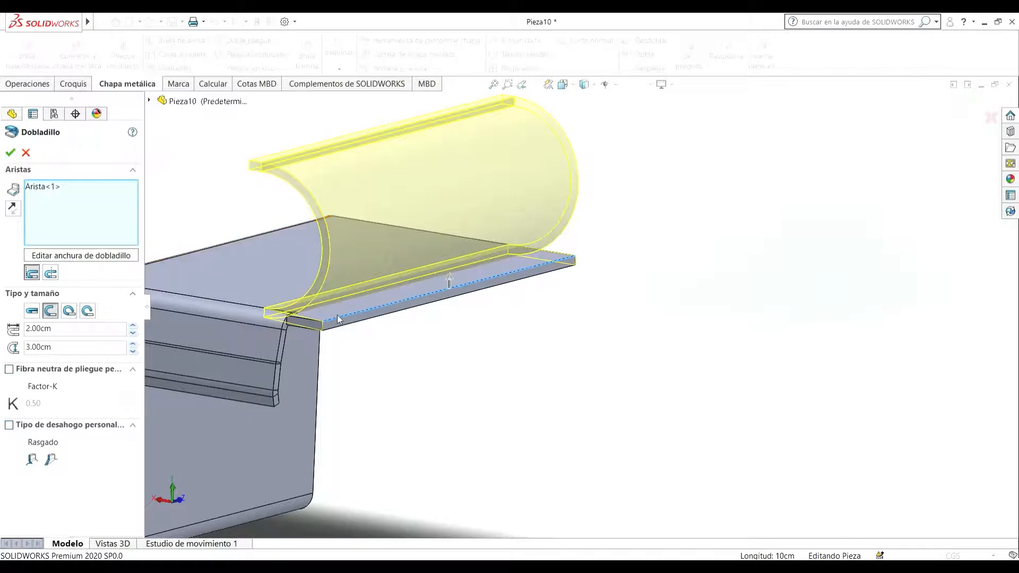
middle_drag(161, 266, 342, 293)
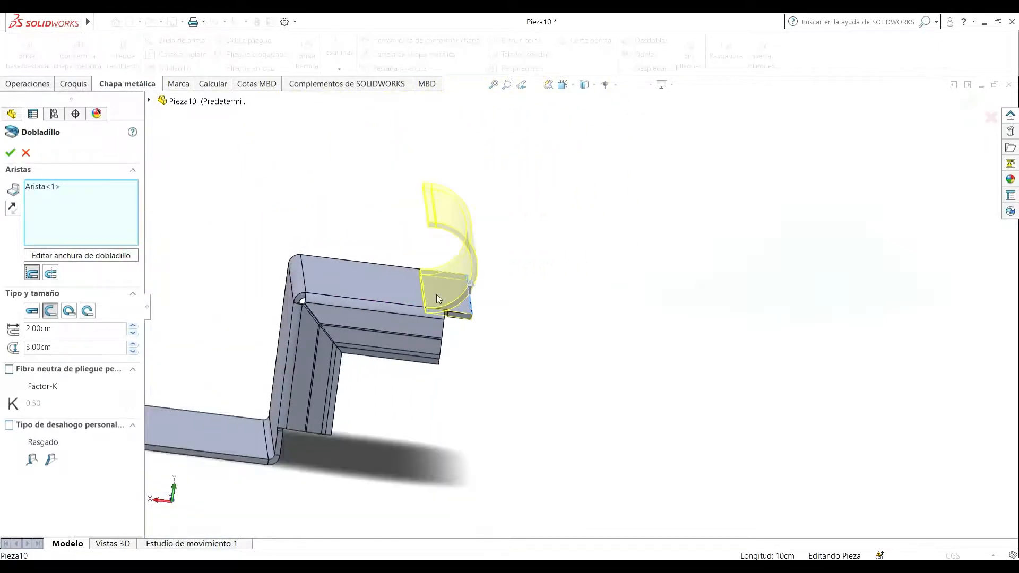
scroll(436, 294, down, 3)
middle_drag(505, 248, 504, 230)
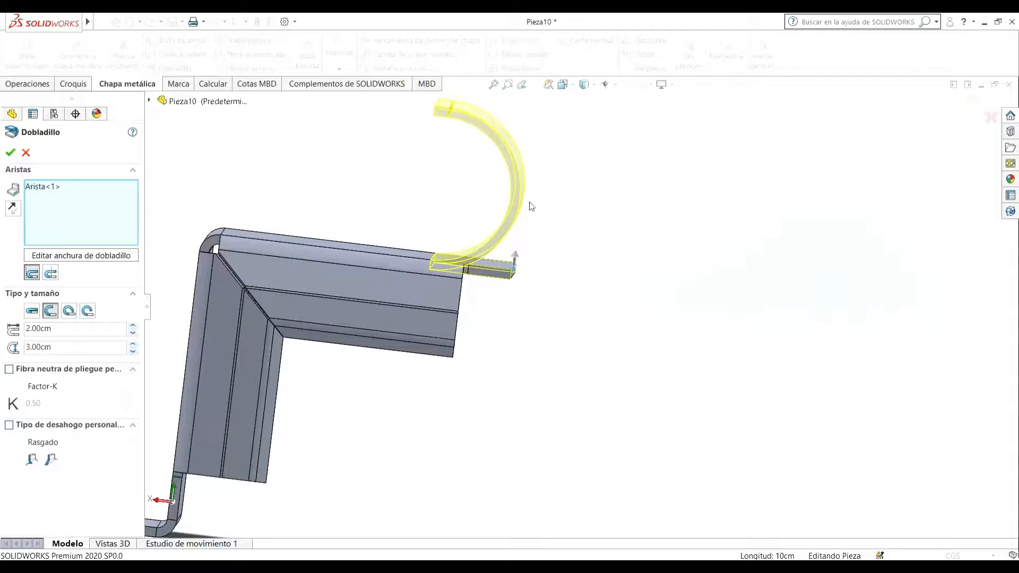
- Switch the hem to the bend outside position and choose the closed hem type
click(53, 277)
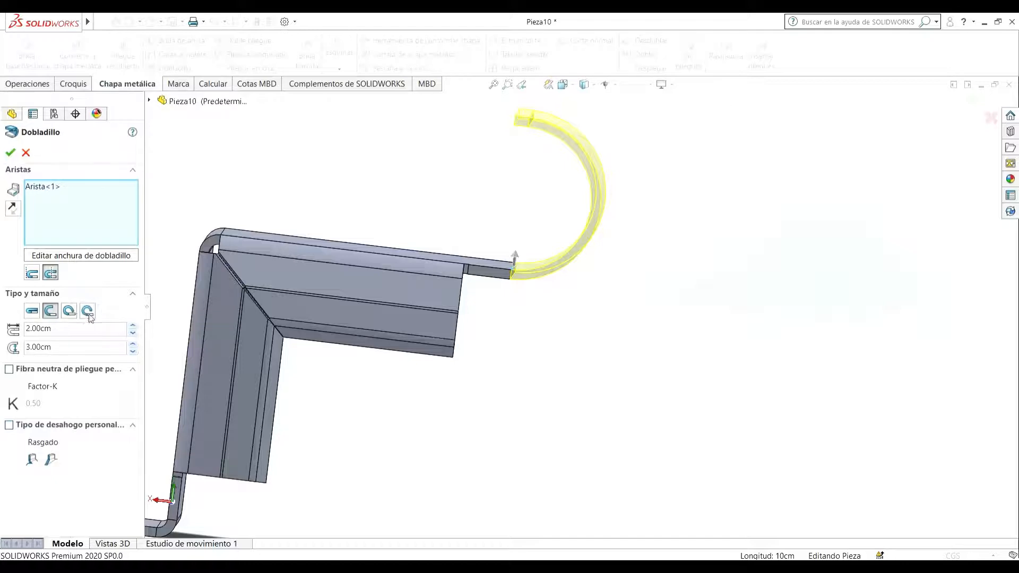
click(31, 311)
scroll(481, 257, down, 3)
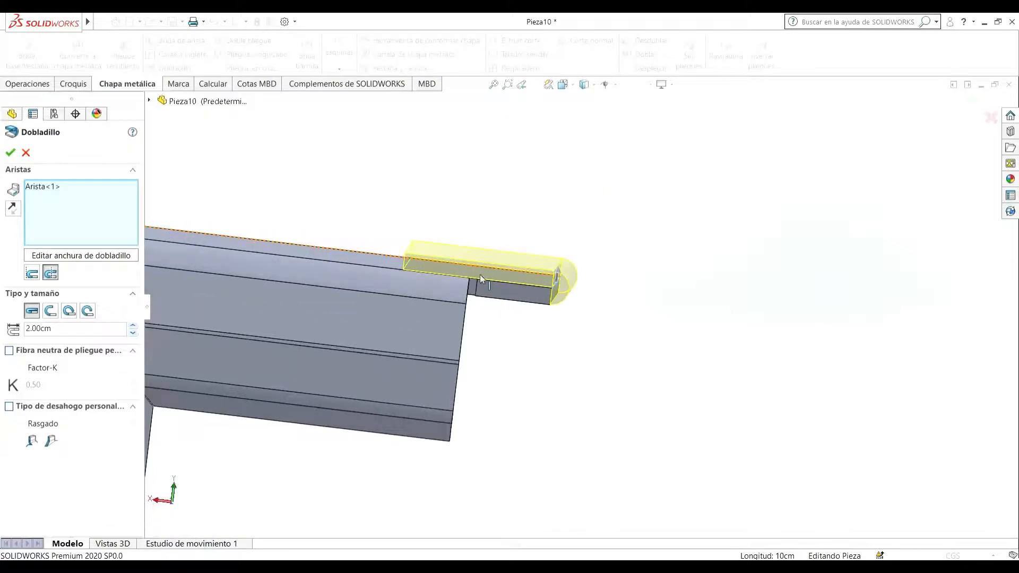
- Preview the open, teardrop and rolled hem types on the brim flange's end edge
click(51, 312)
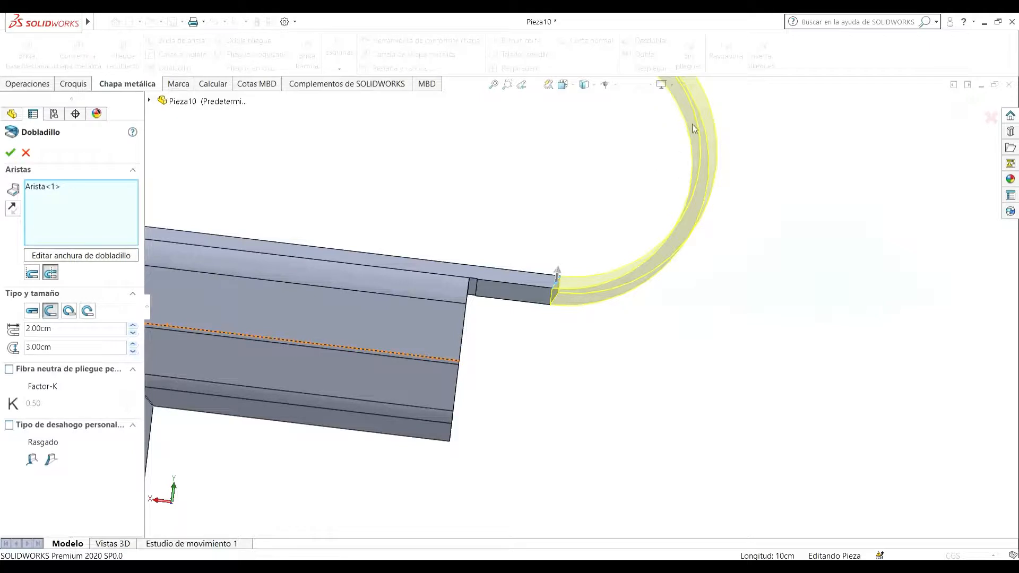
middle_drag(688, 139, 620, 197)
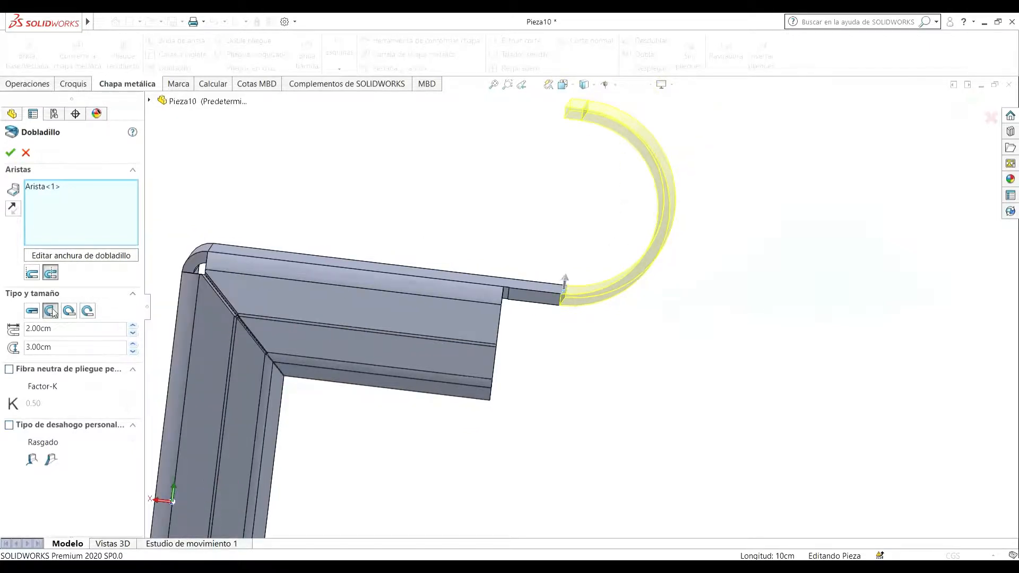
click(69, 312)
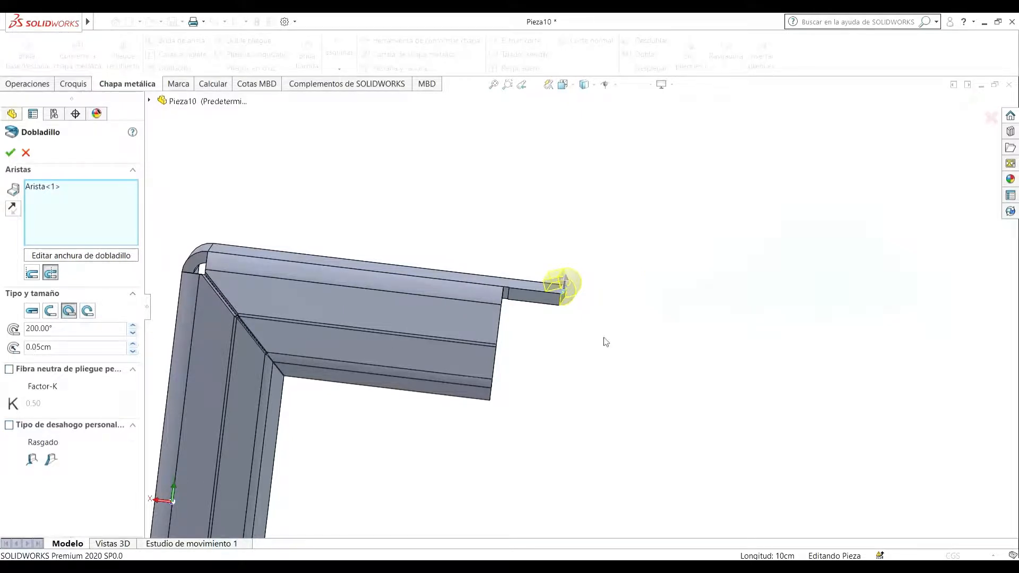
scroll(574, 293, down, 3)
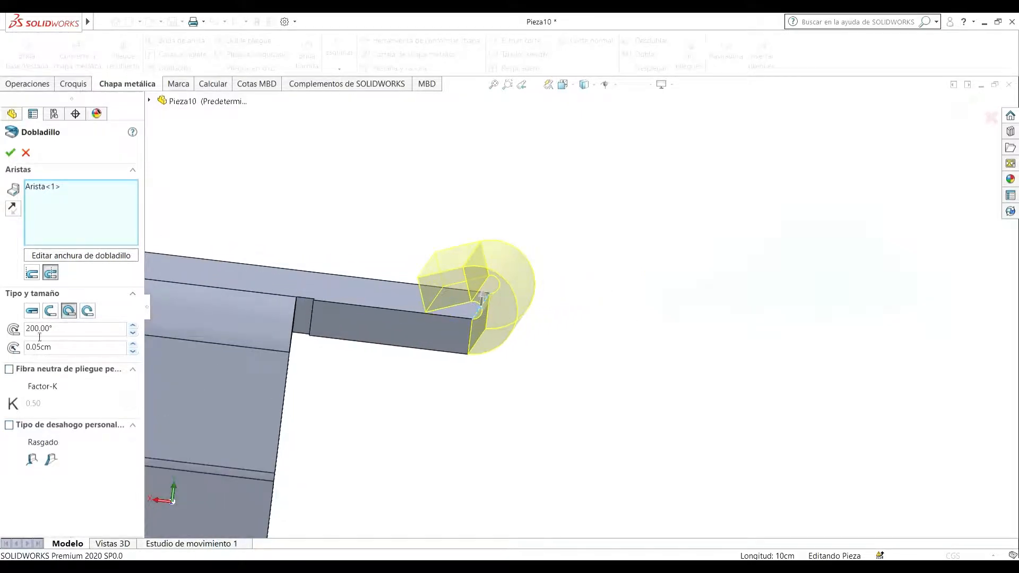
click(88, 312)
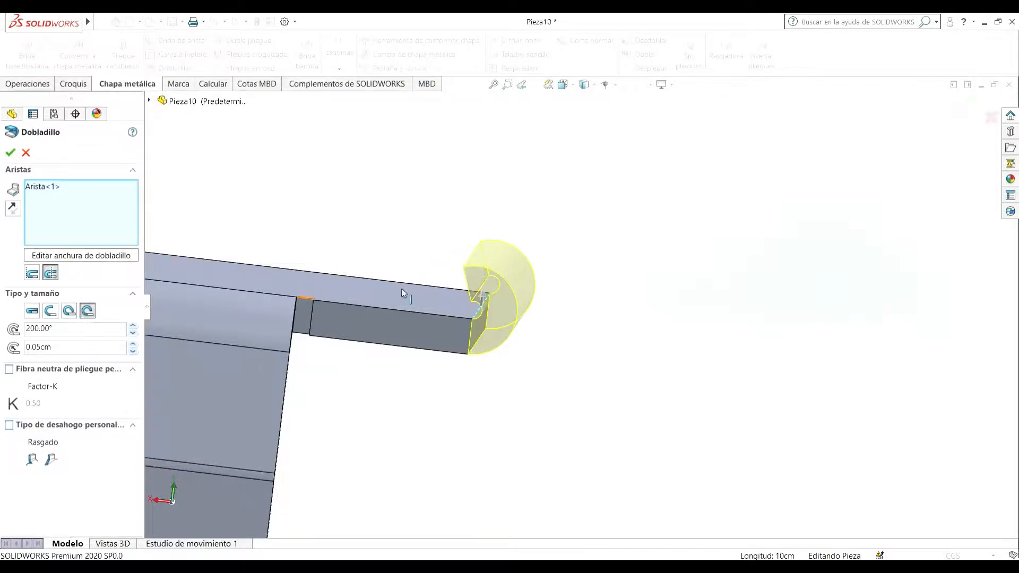
click(69, 311)
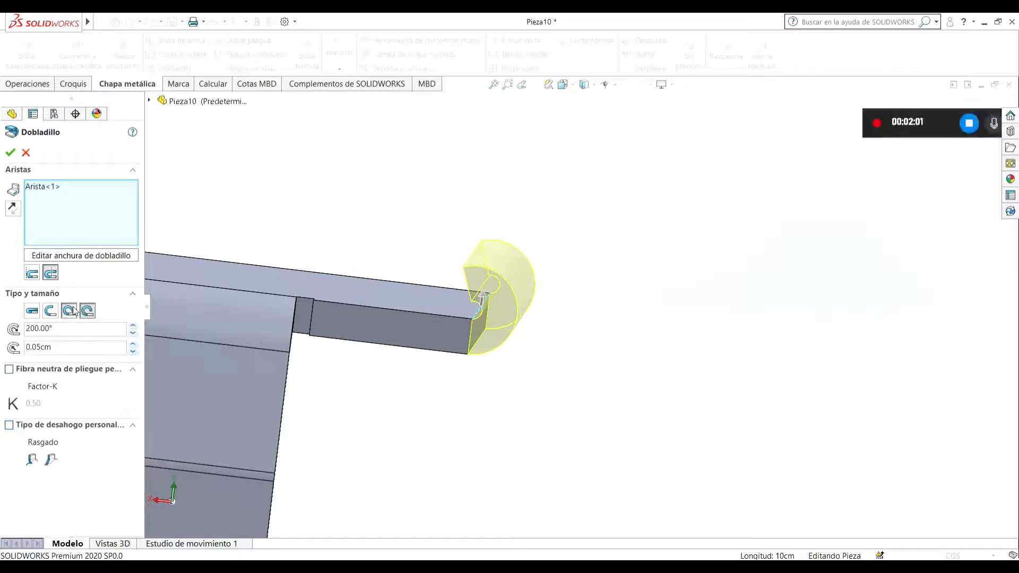
mouse_move(467, 278)
middle_down()
mouse_move(482, 285)
mouse_move(470, 271)
middle_up()
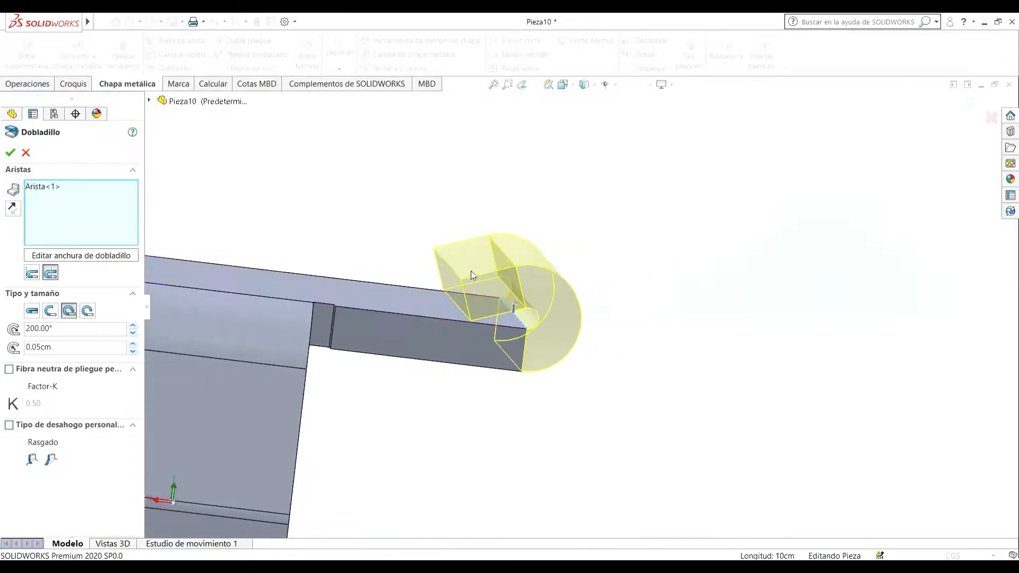
click(88, 311)
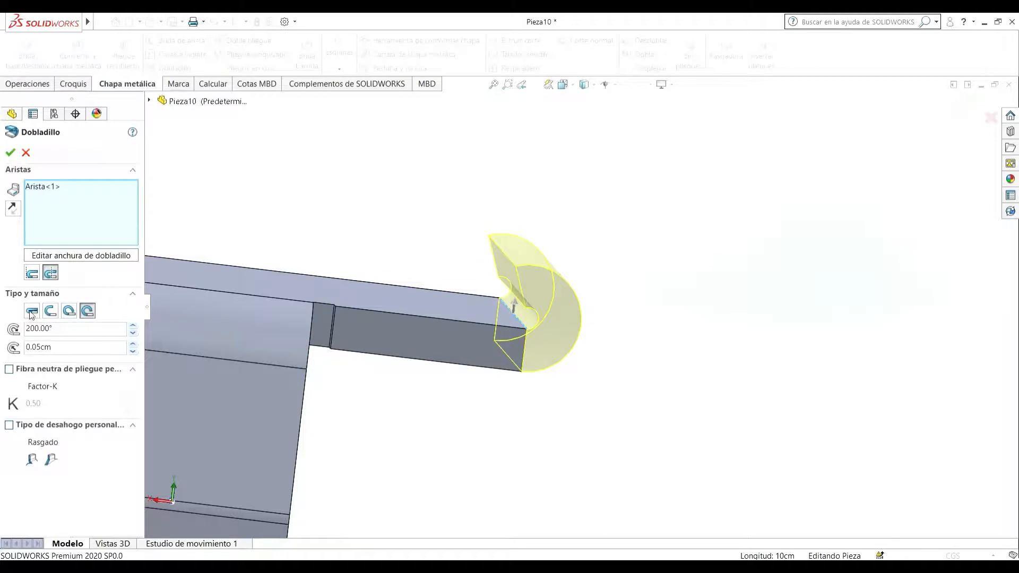
- Make the hem open with a 2 cm length and a 0.5 cm gap distance, and create it
click(50, 311)
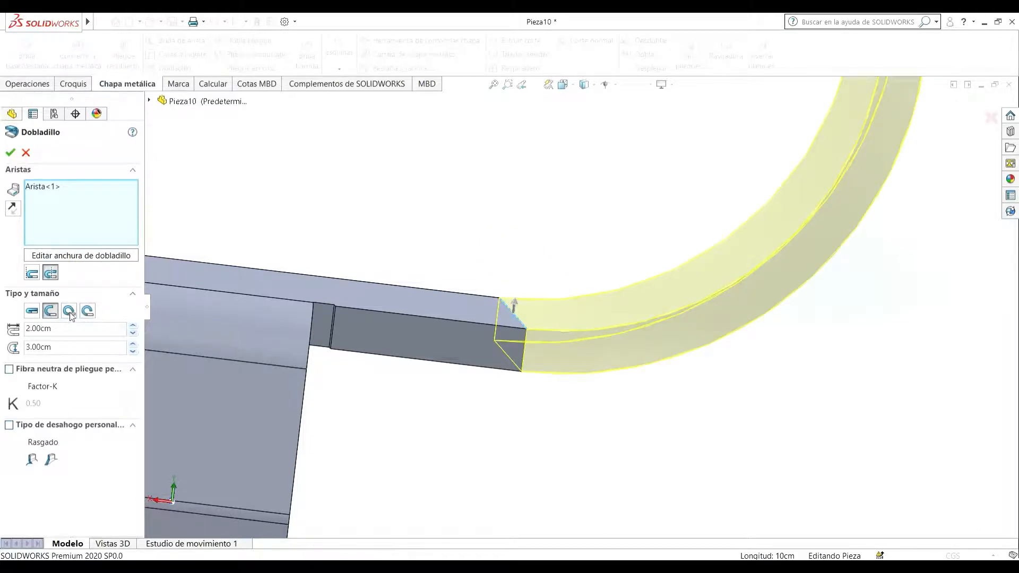
scroll(462, 234, up, 6)
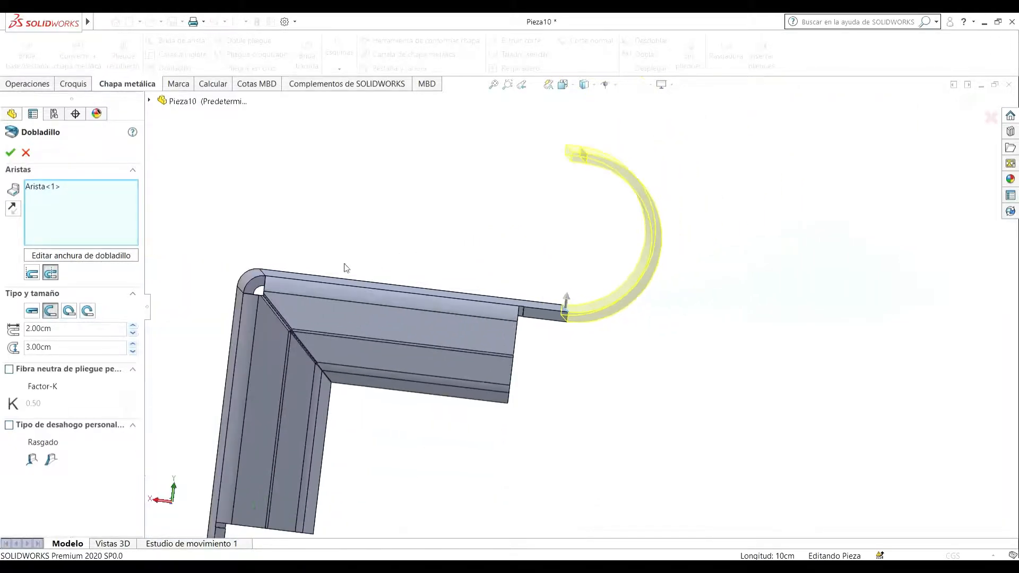
click(131, 333)
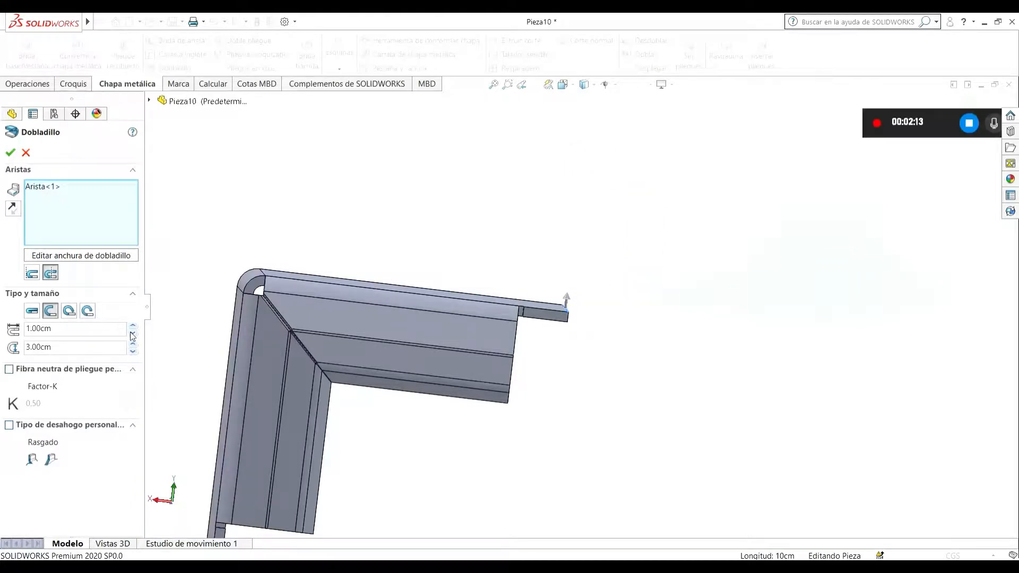
click(132, 328)
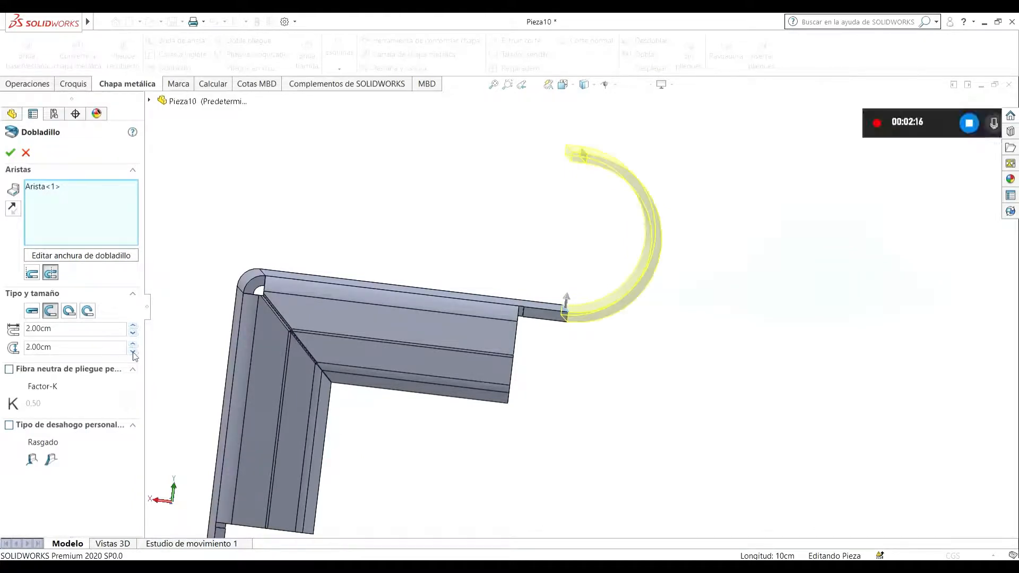
click(133, 351)
click(132, 351)
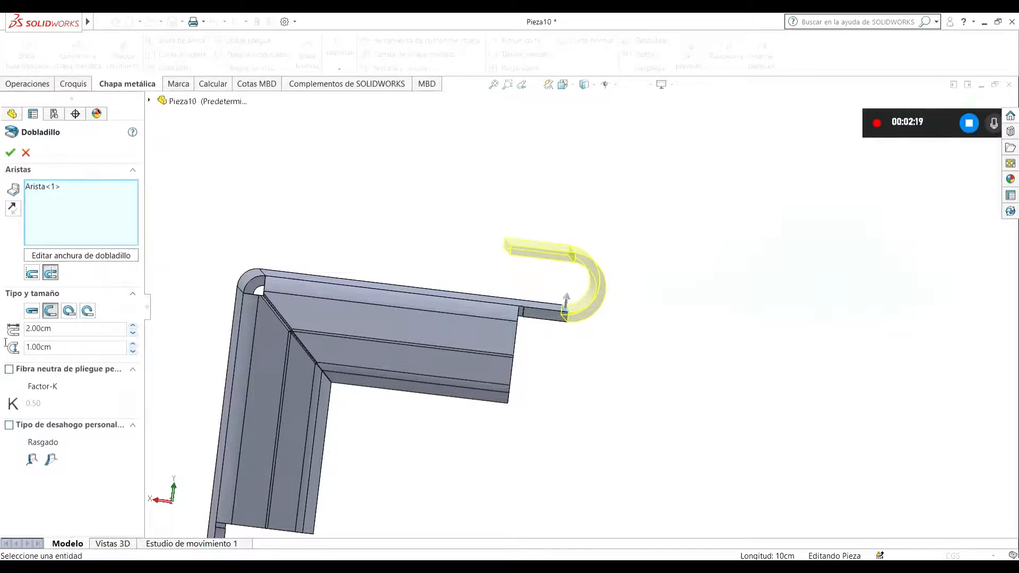
double_click(63, 346)
key(BackSpace)
click(231, 246)
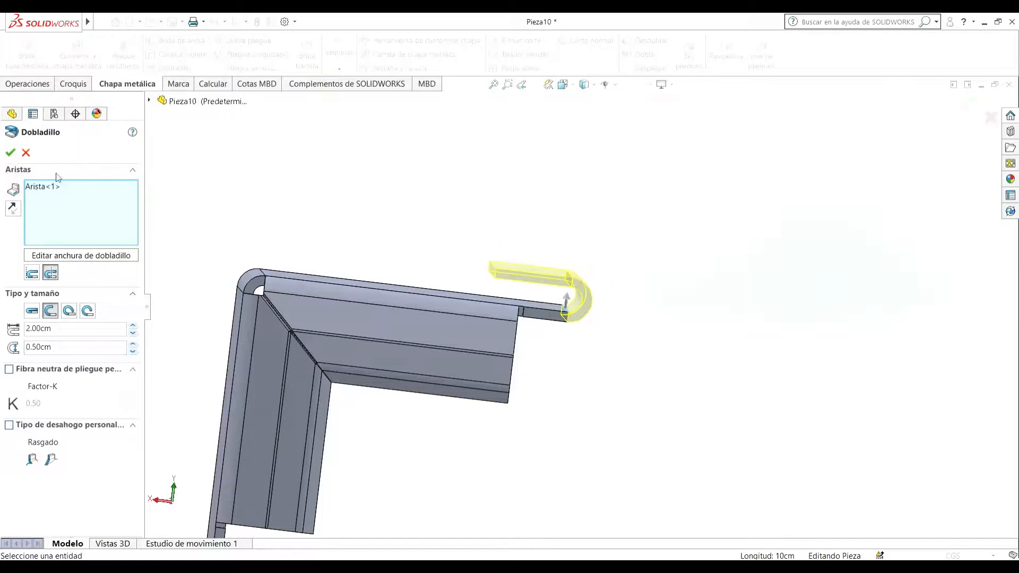
click(11, 154)
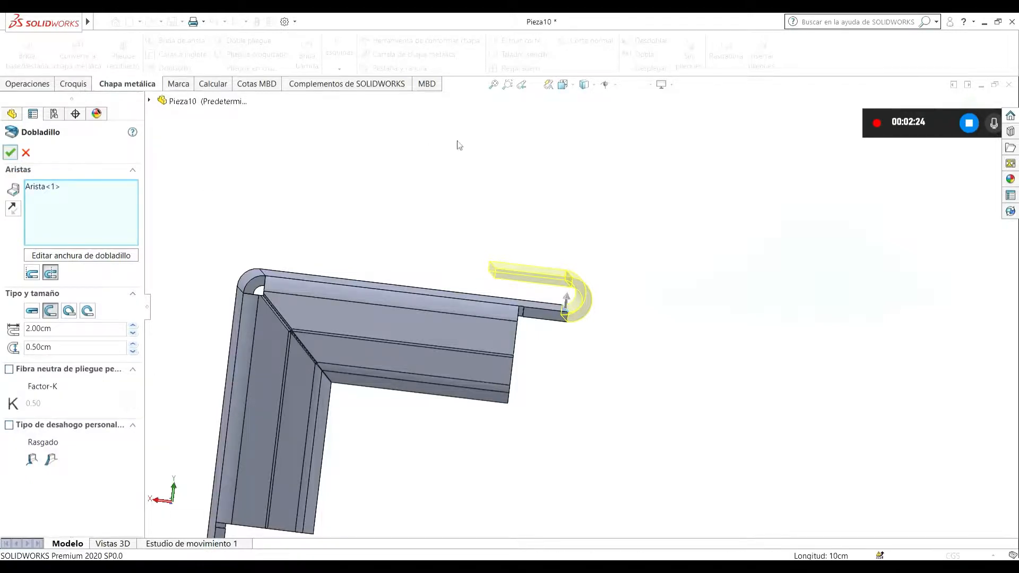
- Inspect the finished open hem at the brim flange's end from several directions
middle_drag(660, 261, 558, 221)
middle_drag(588, 357, 445, 309)
scroll(444, 308, up, 4)
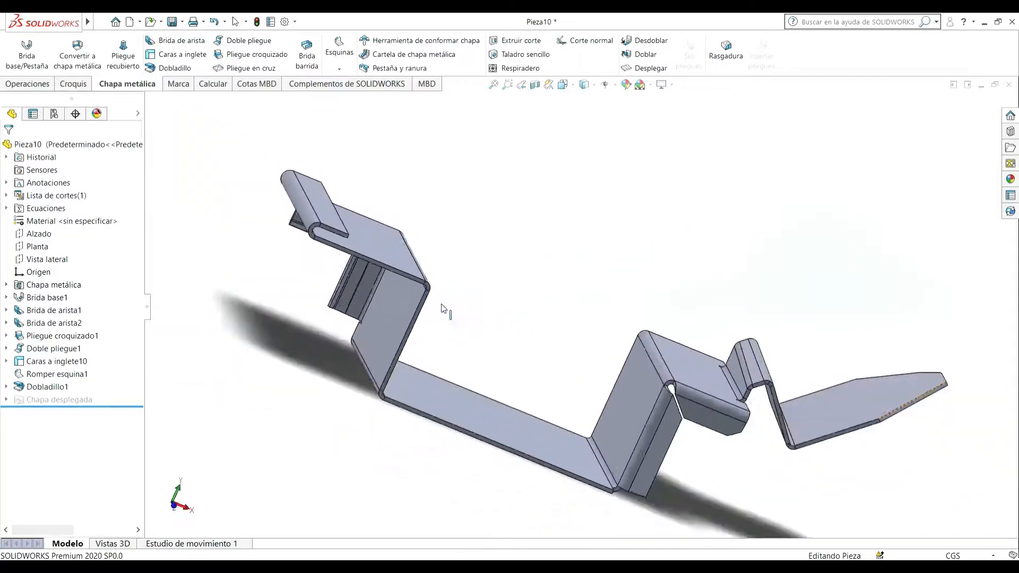
middle_drag(372, 281, 407, 232)
scroll(407, 232, down, 1)
scroll(407, 232, down, 3)
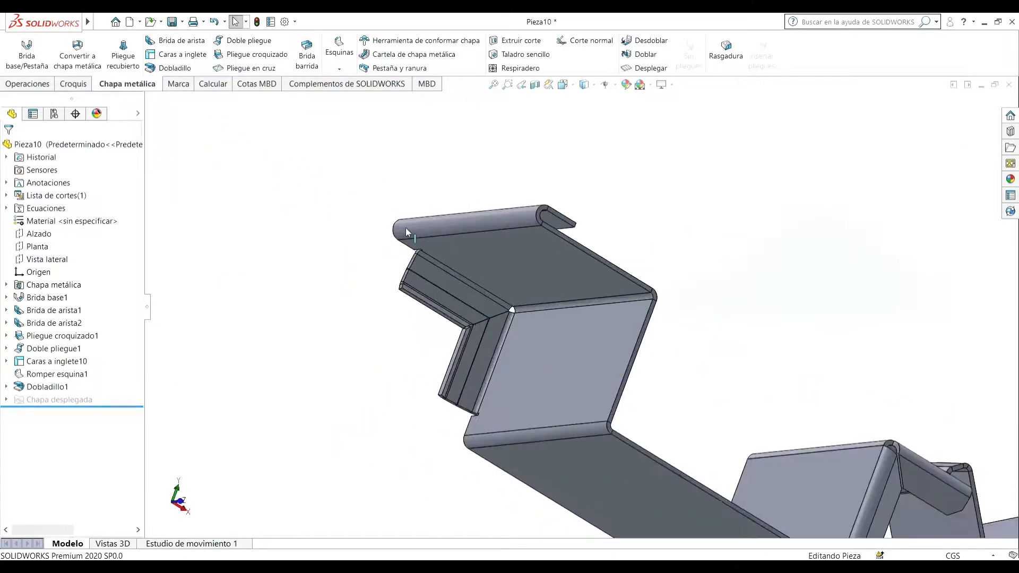
middle_drag(482, 227, 676, 198)
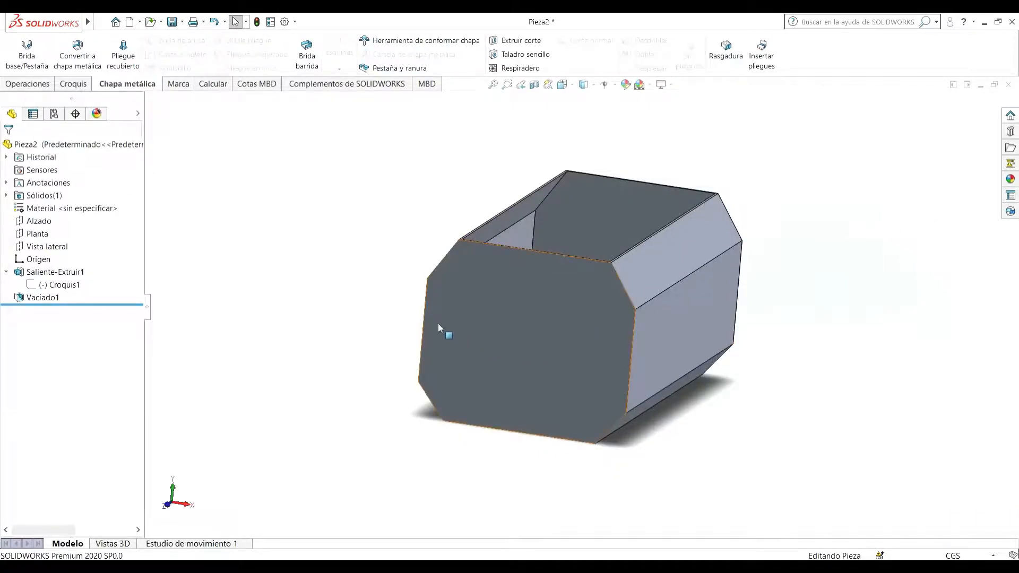
- In the hollow octagonal box part Pieza2, start Insert Bends and pick the inner bottom face as the fixed face
middle_drag(548, 361, 536, 388)
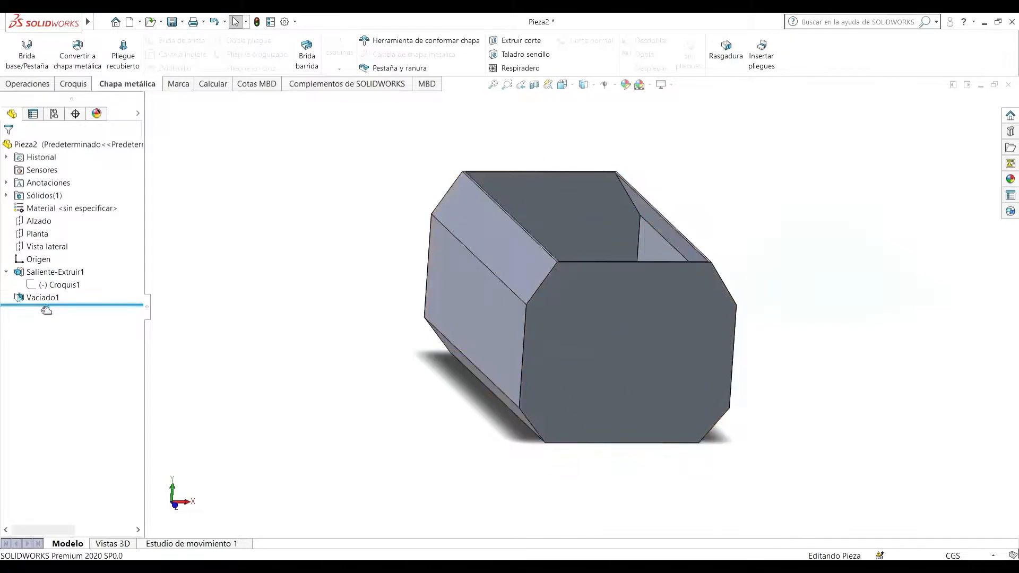
middle_drag(612, 228, 513, 437)
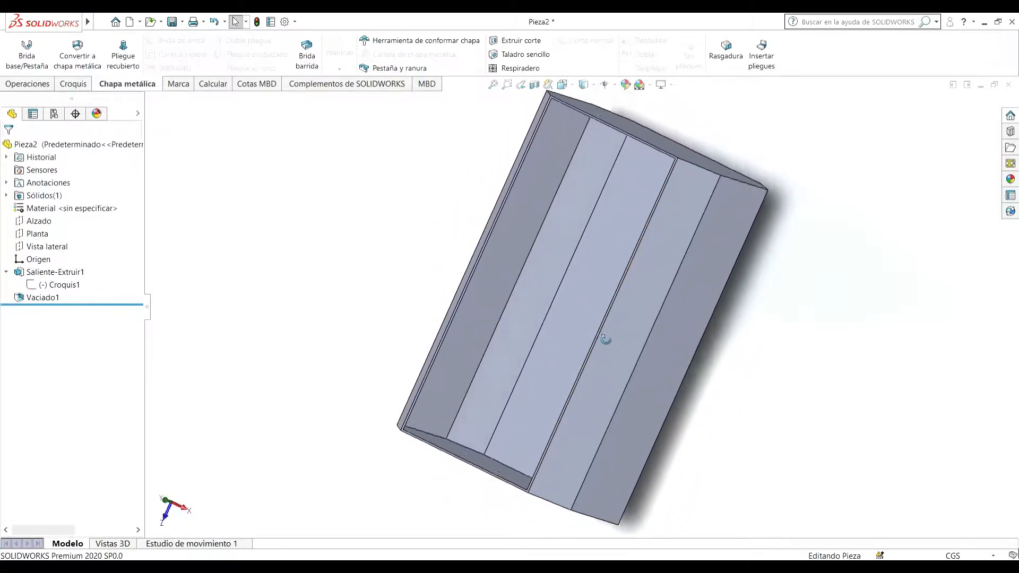
middle_drag(605, 340, 605, 247)
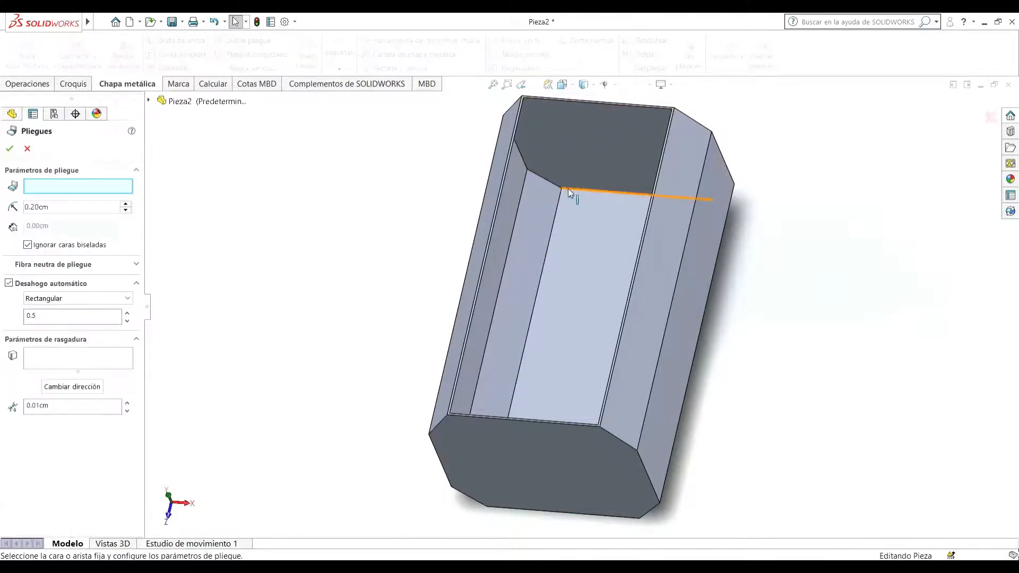
middle_drag(569, 189, 566, 148)
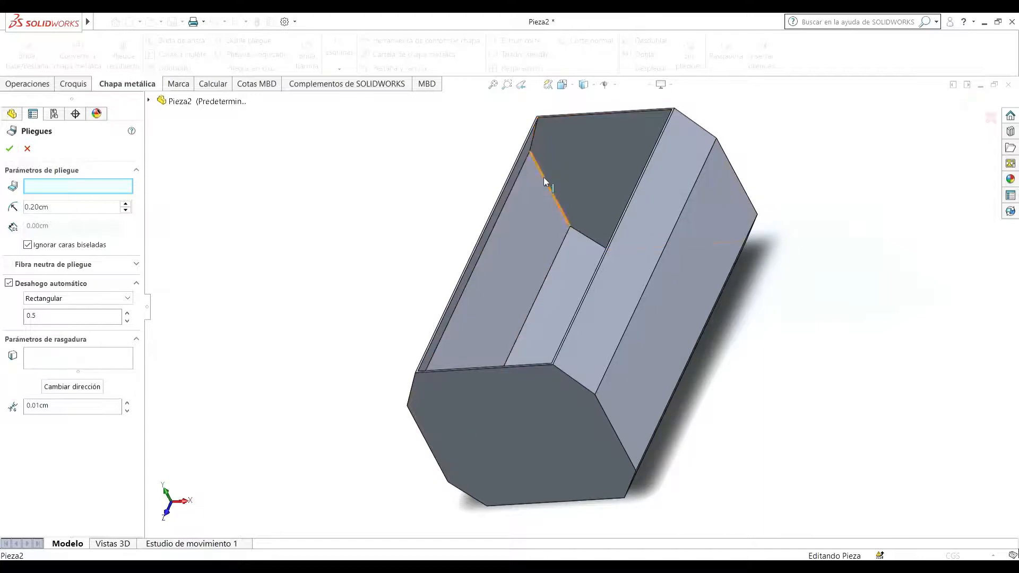
middle_drag(634, 187, 680, 254)
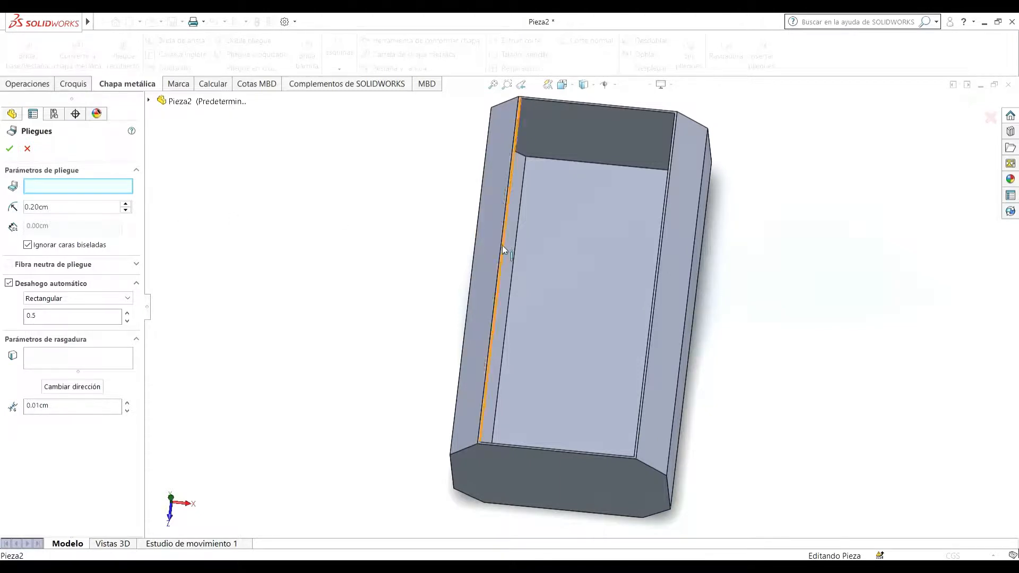
click(615, 298)
middle_drag(616, 298, 605, 145)
- Select five edges joining the box's far end wall to the side faces as rip edges
click(54, 355)
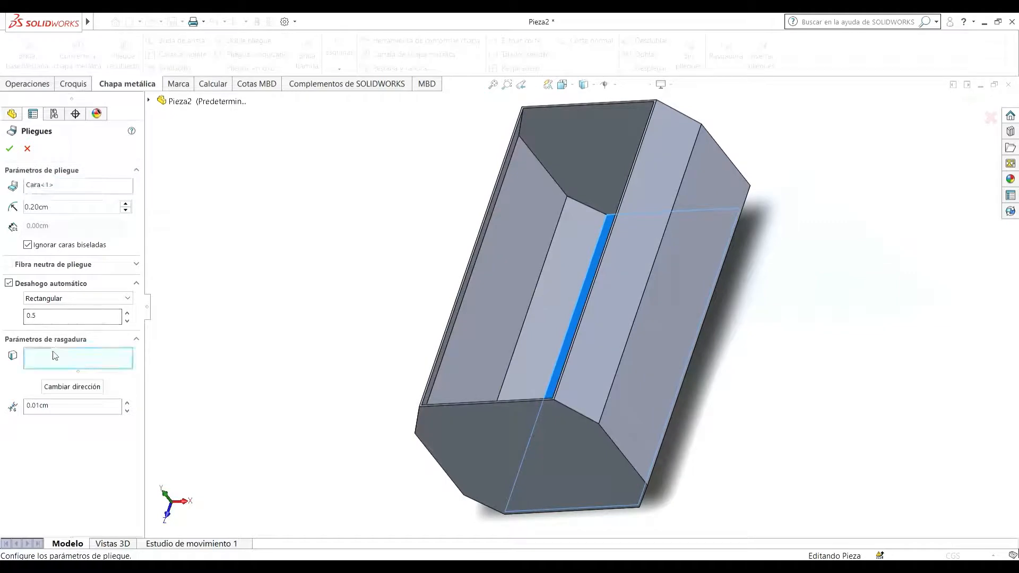
middle_drag(601, 151, 558, 135)
click(558, 135)
click(583, 168)
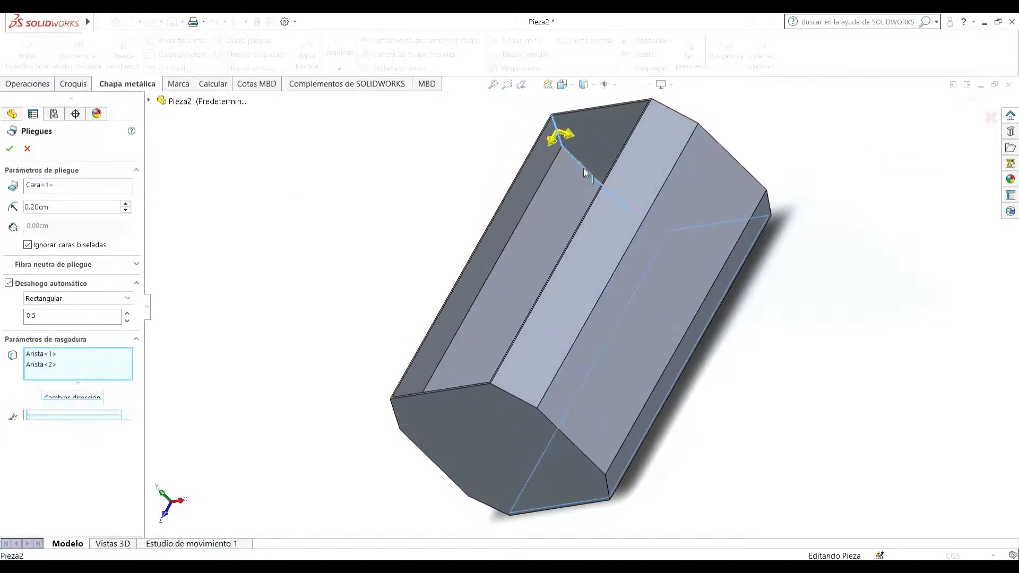
middle_drag(583, 168, 606, 194)
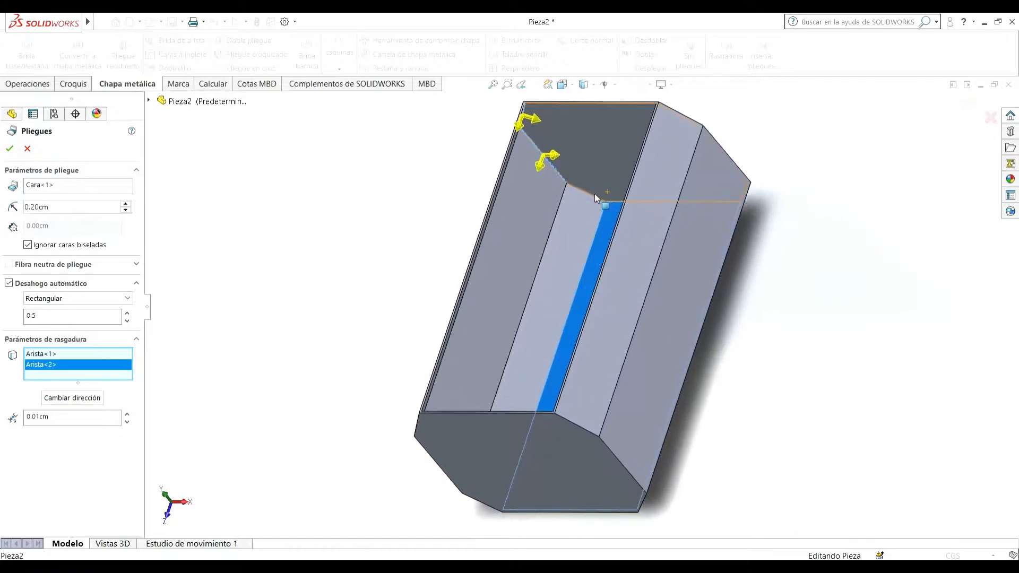
click(590, 194)
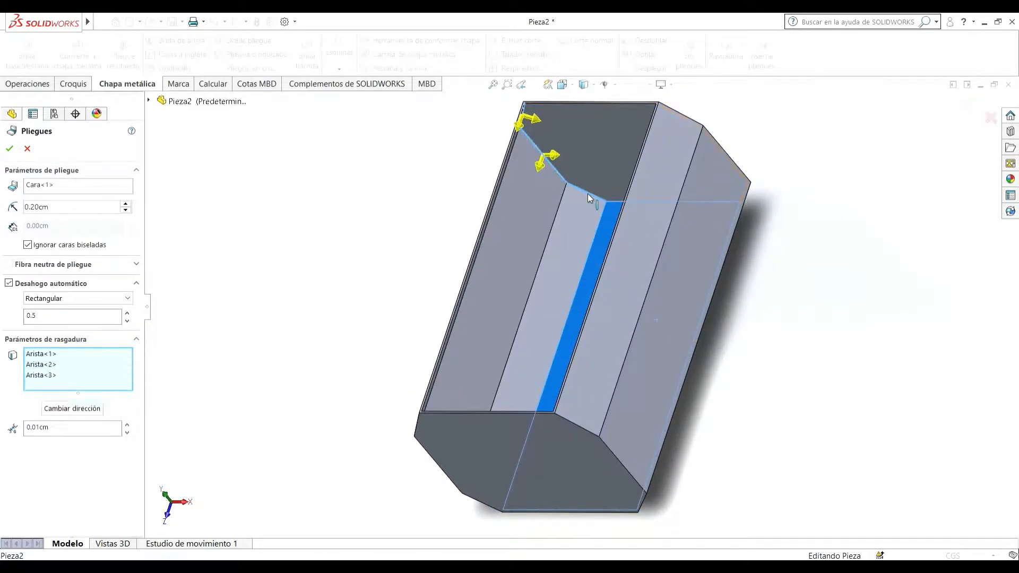
click(677, 113)
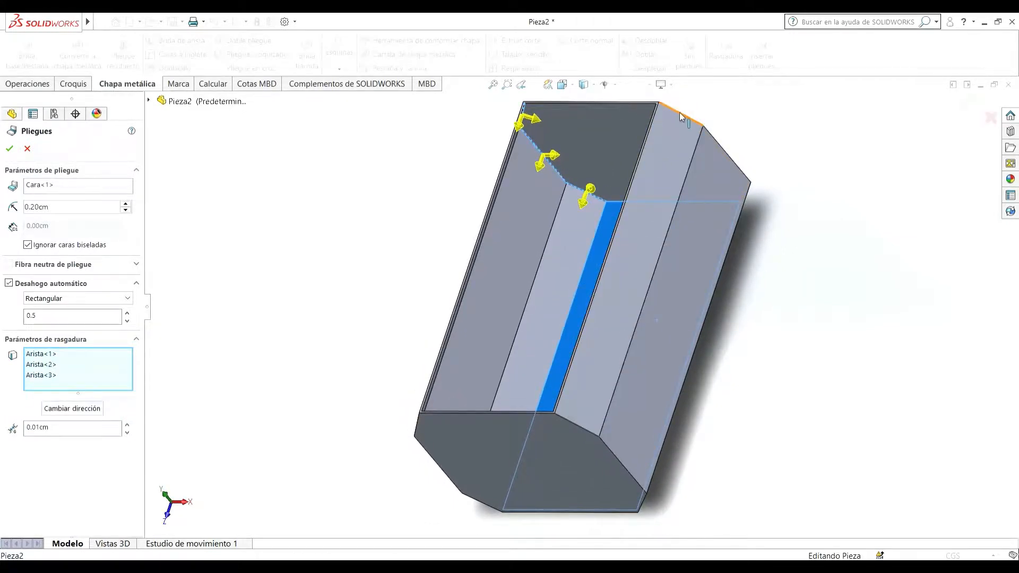
click(711, 137)
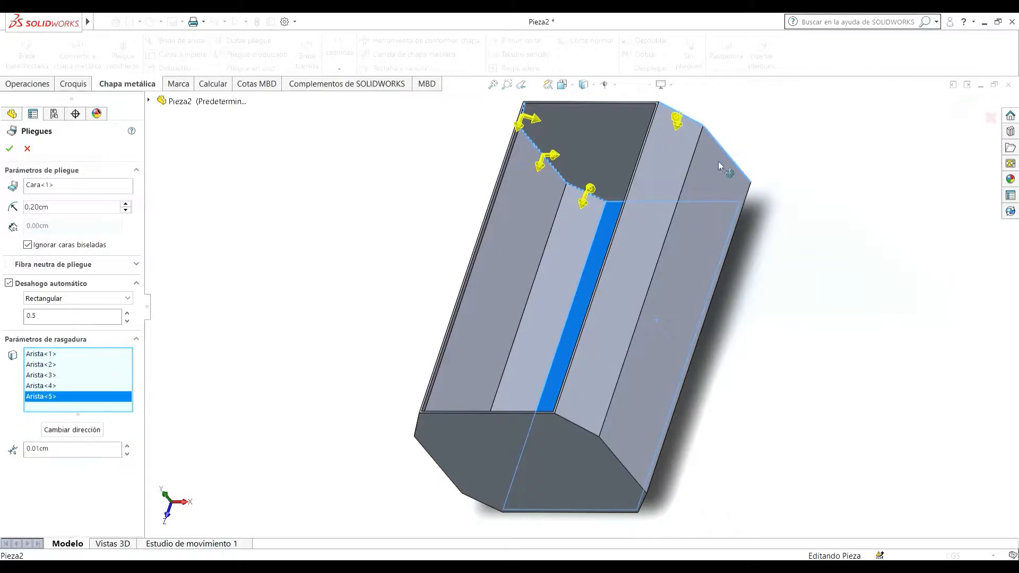
- Add the six edges joining the box's near end wall to the slanted and vertical side faces as rip edges
click(622, 460)
click(579, 430)
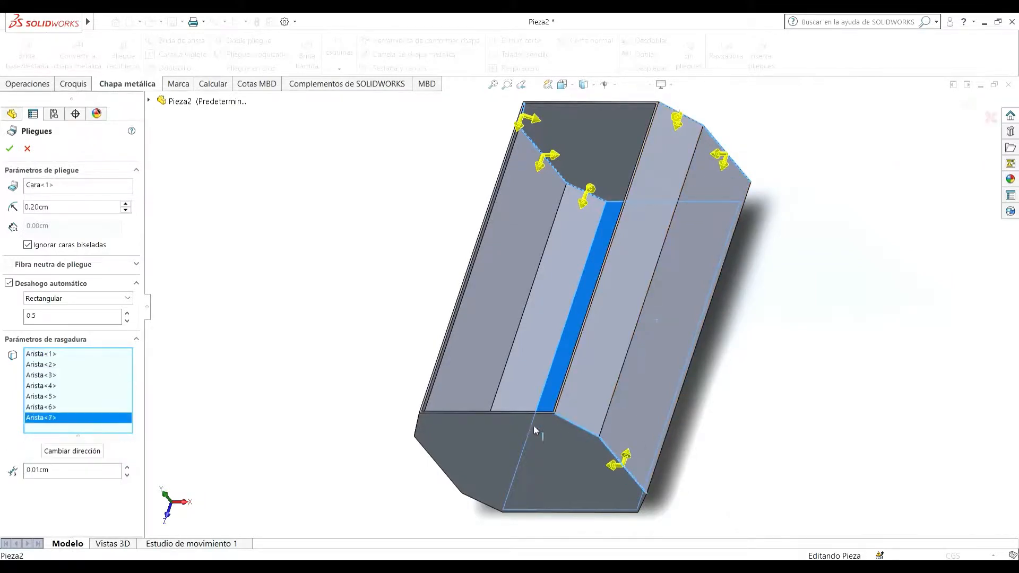
click(418, 434)
click(438, 462)
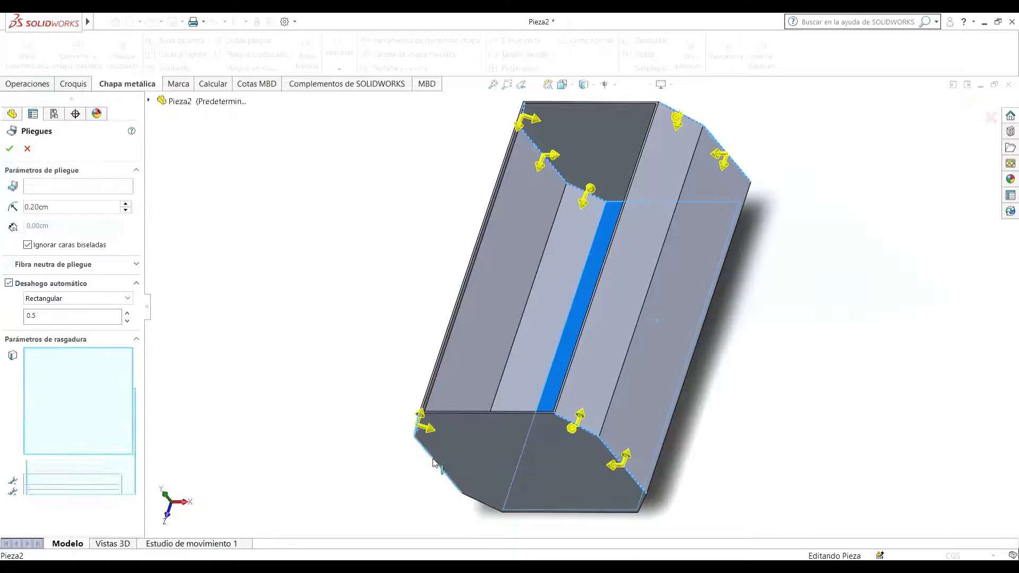
click(477, 506)
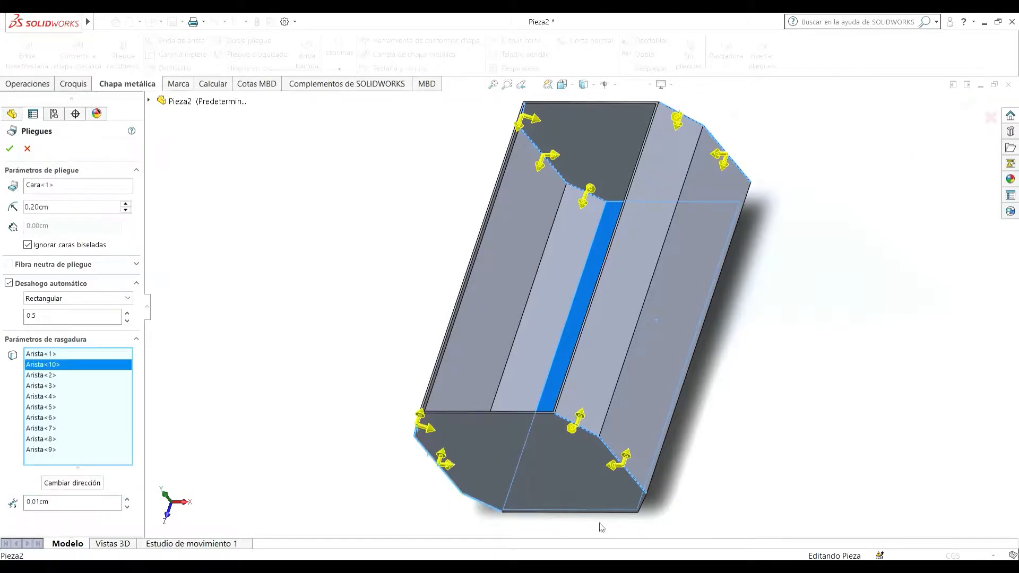
click(644, 509)
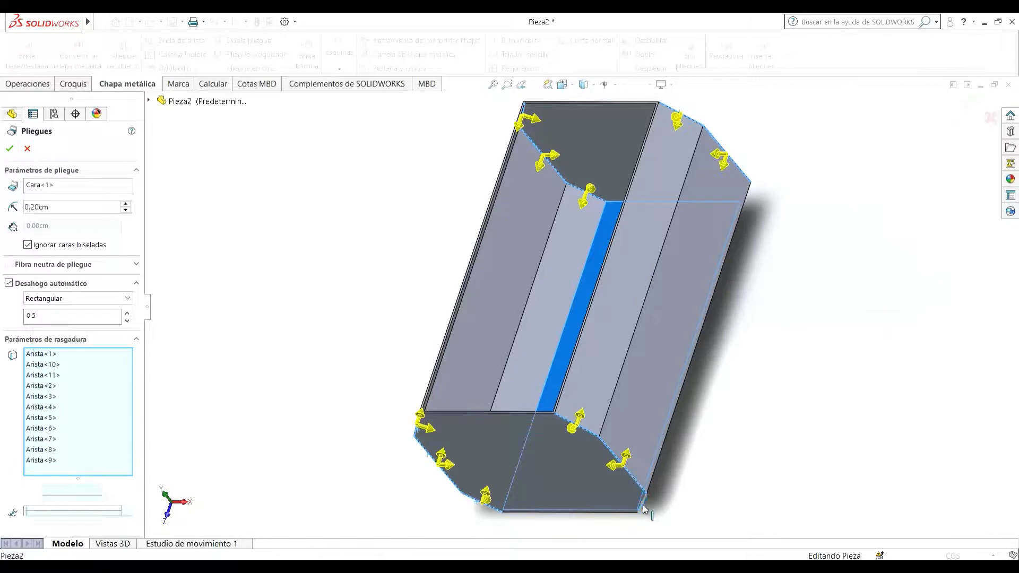
- Add the remaining short slanted edge of the far end wall to the rip edges
middle_drag(780, 243, 666, 335)
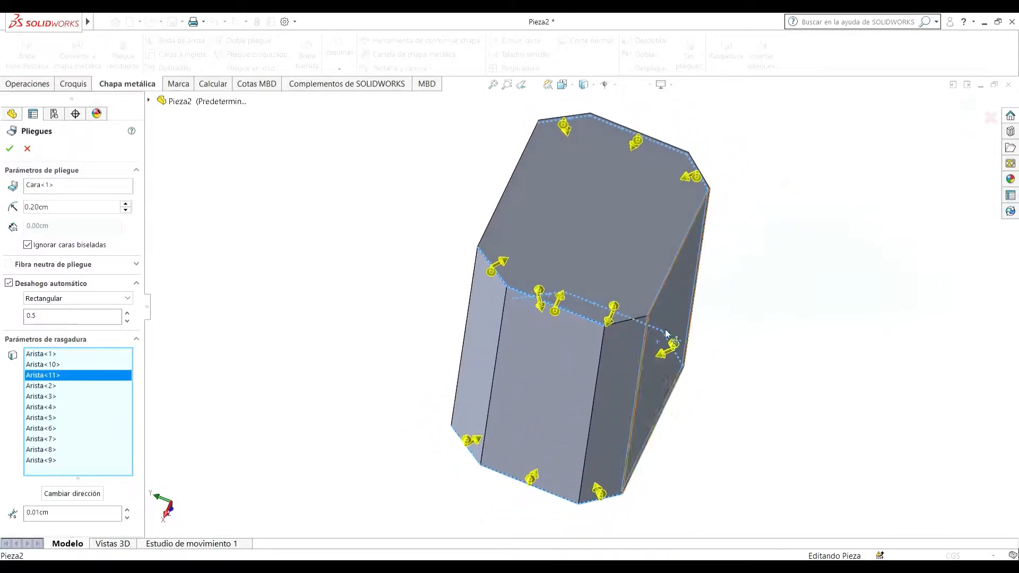
click(630, 321)
scroll(620, 289, up, 3)
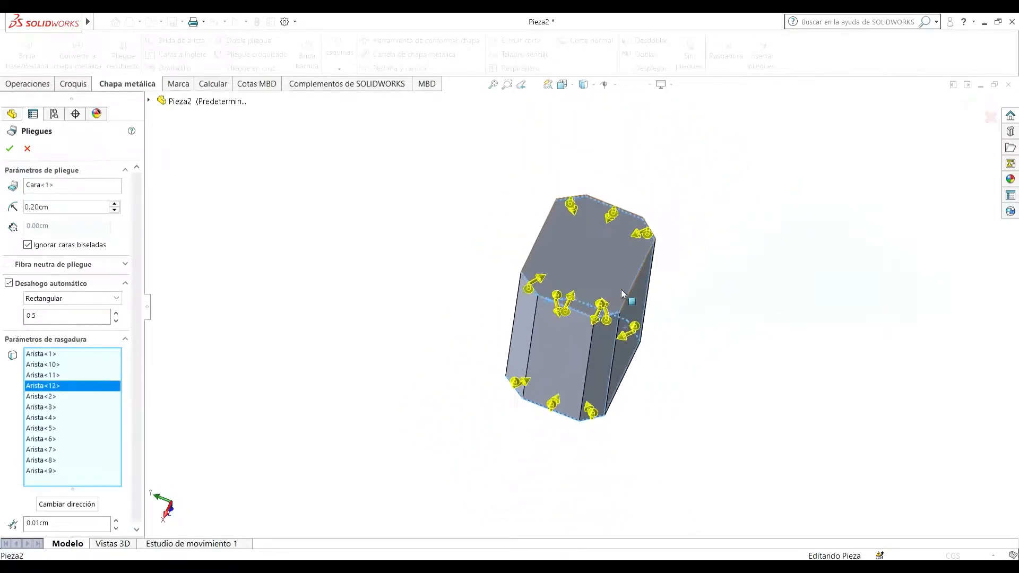
- Apply Insert Bends with the selected rip edges, check the box's flat pattern, and return it to the folded state
middle_drag(622, 290, 899, 353)
click(9, 149)
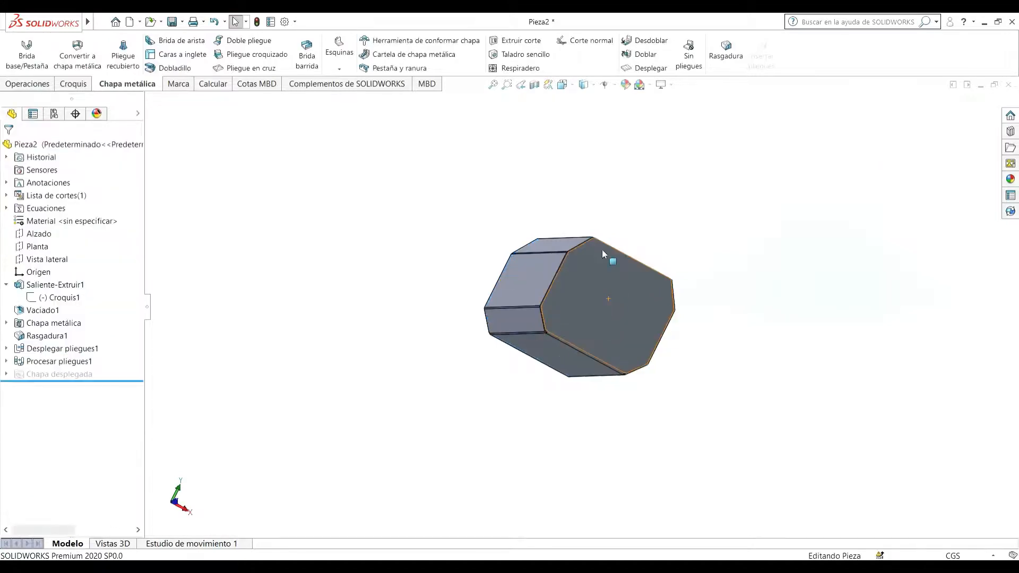
middle_drag(602, 236, 572, 303)
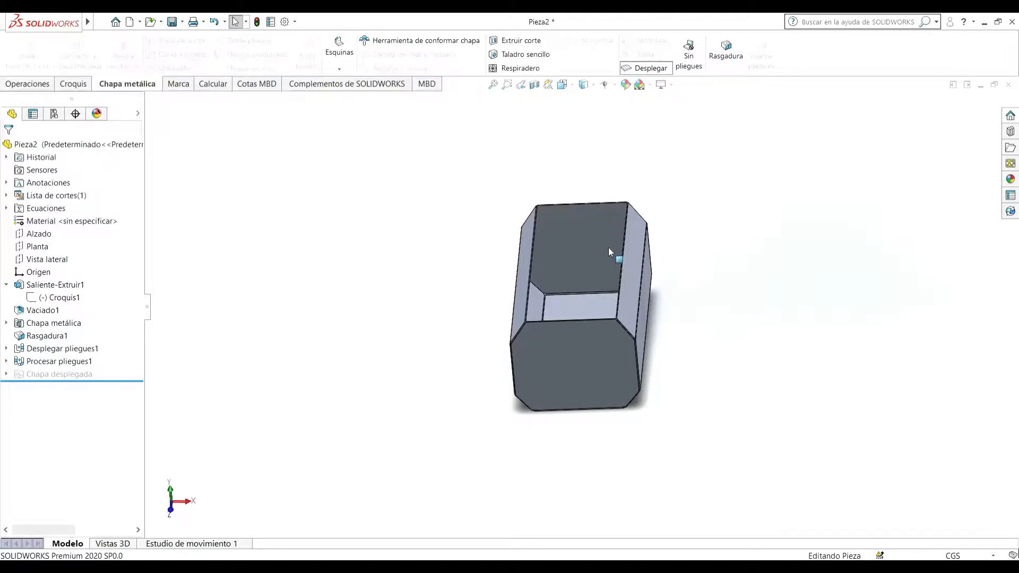
middle_drag(587, 285, 593, 399)
click(638, 70)
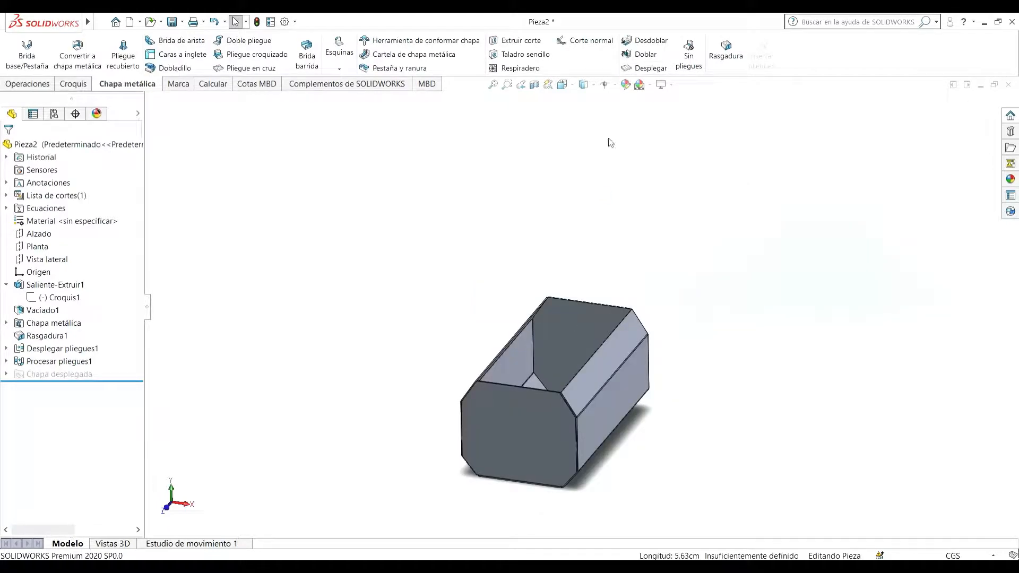
- Start an edge flange on the upper slanted side edge at the box's far end, directed inward with a 1.30 cm length
scroll(567, 326, down, 10)
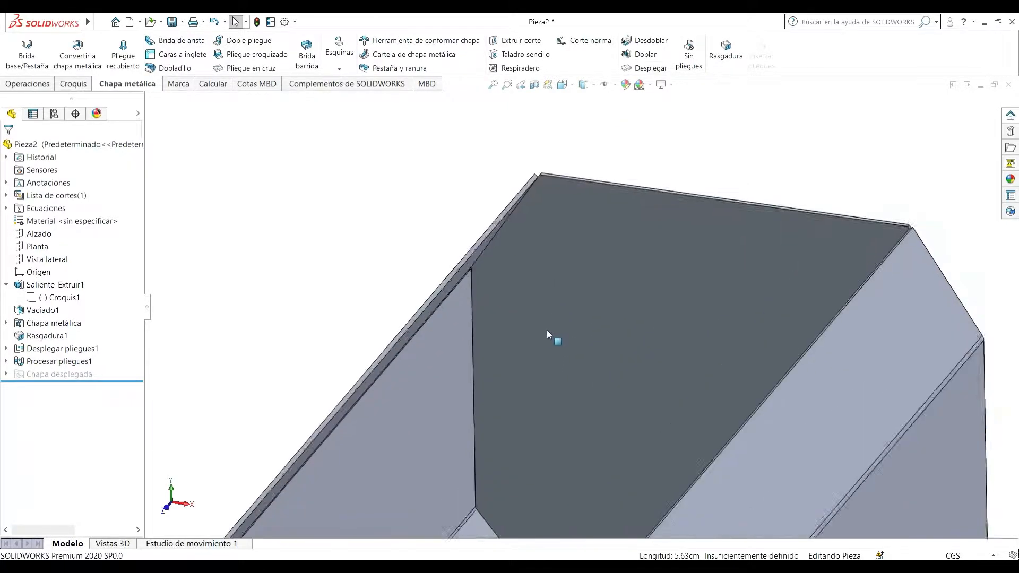
middle_drag(532, 307, 509, 302)
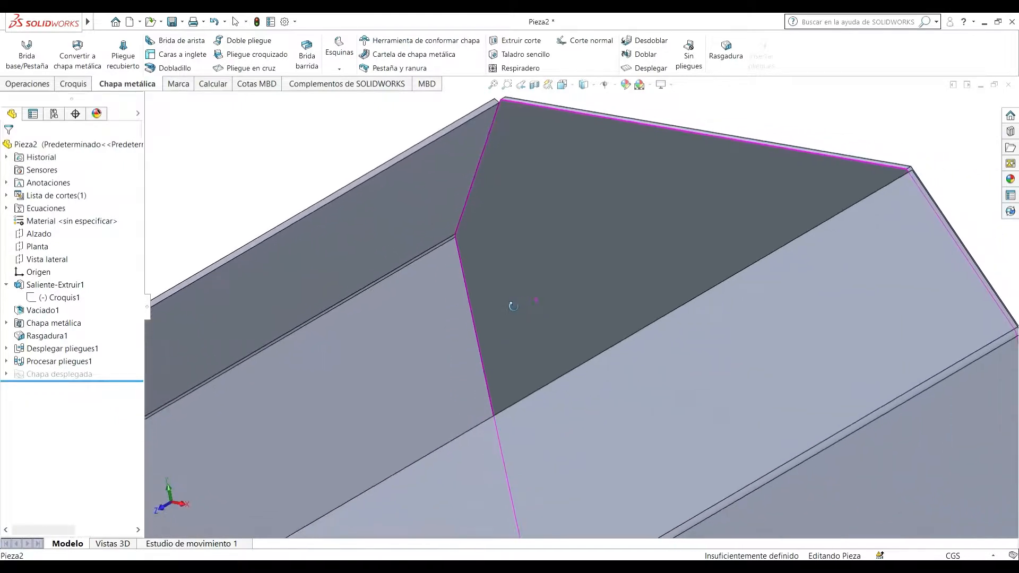
scroll(489, 166, down, 3)
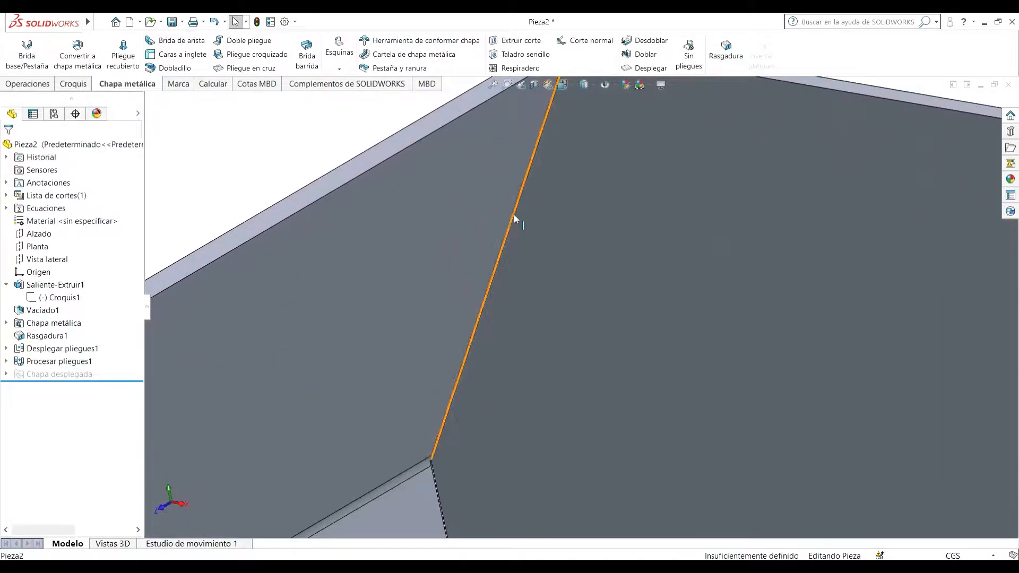
scroll(493, 278, down, 4)
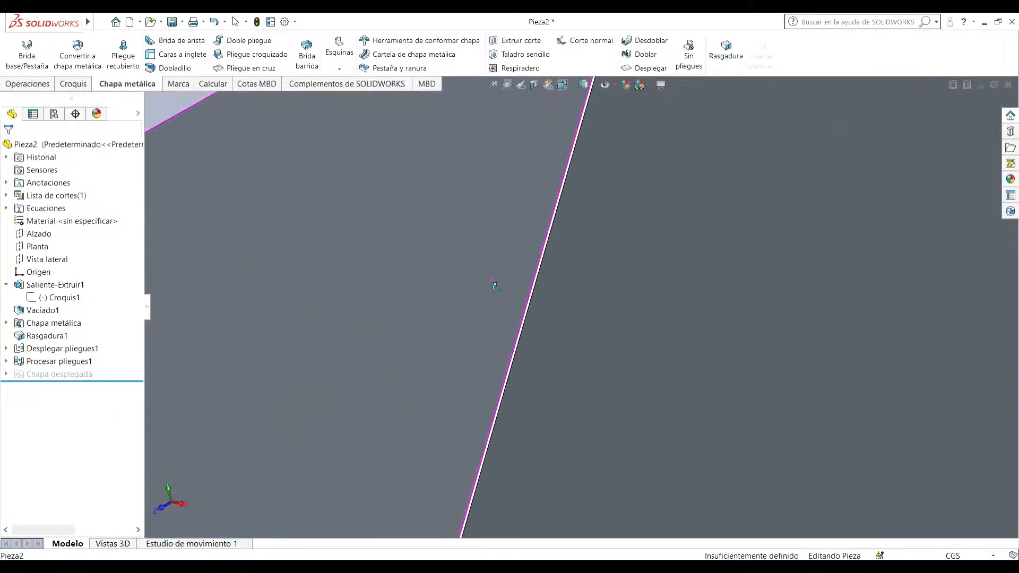
click(522, 304)
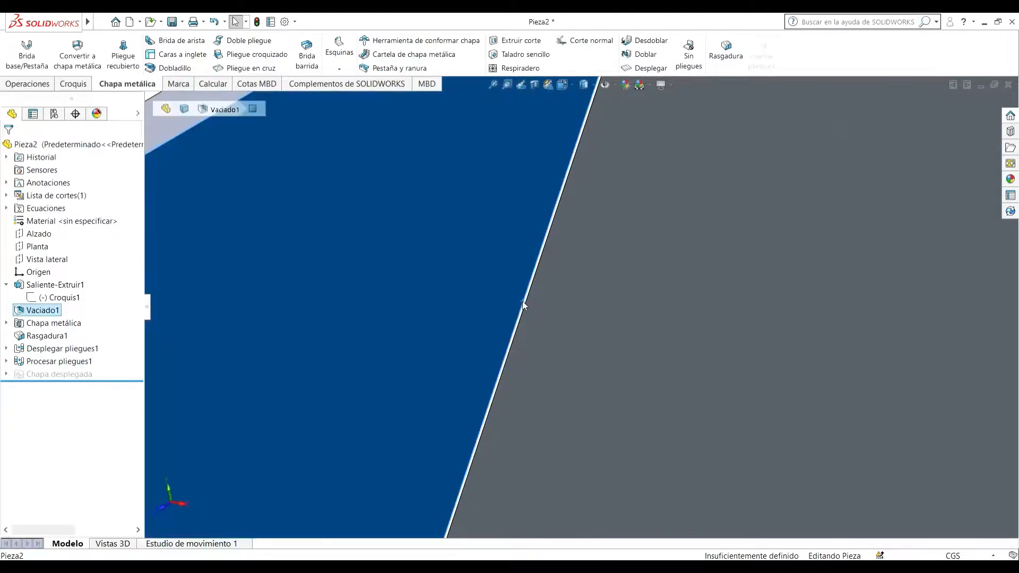
click(523, 301)
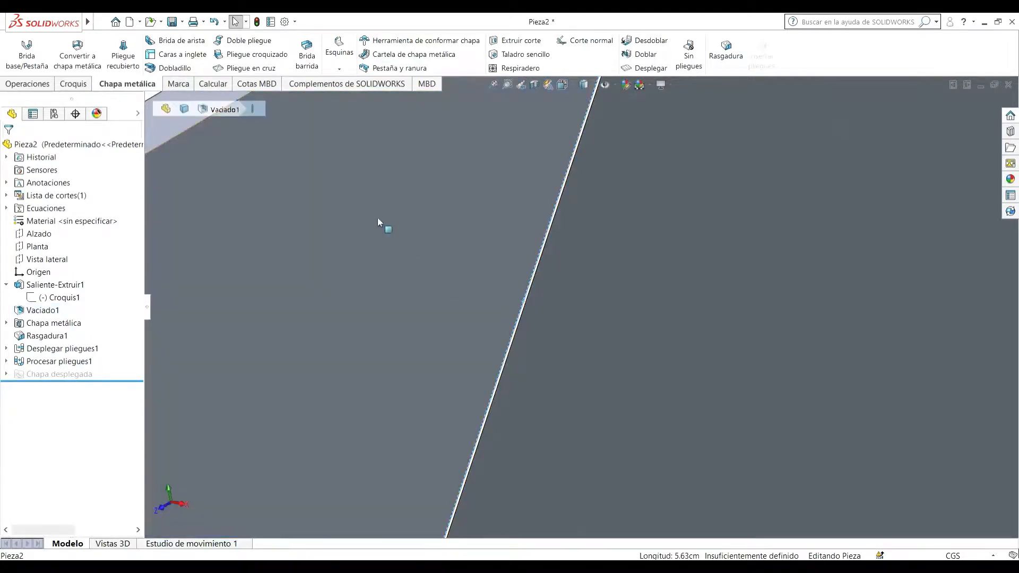
click(168, 43)
scroll(505, 265, up, 4)
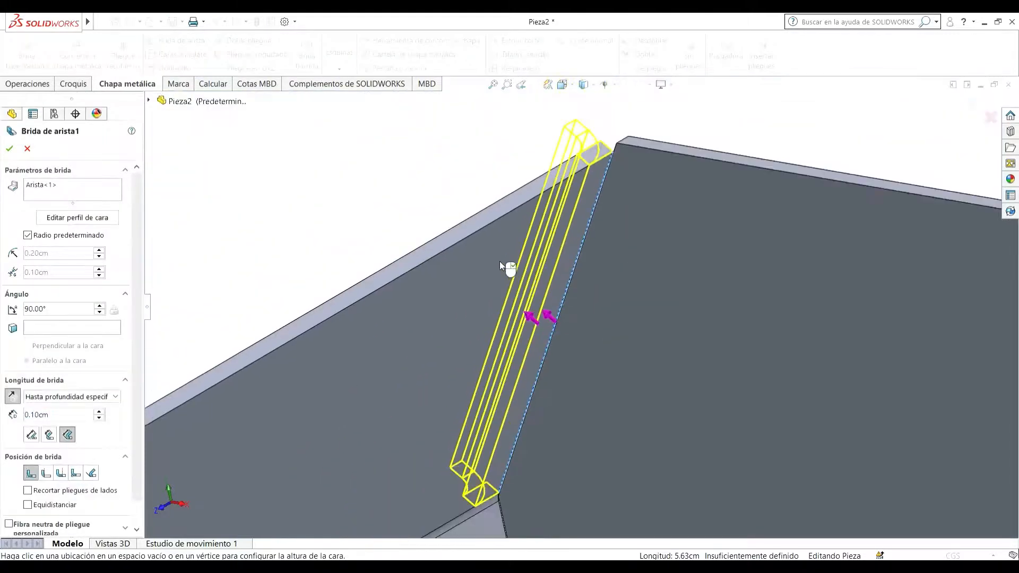
scroll(556, 402, up, 1)
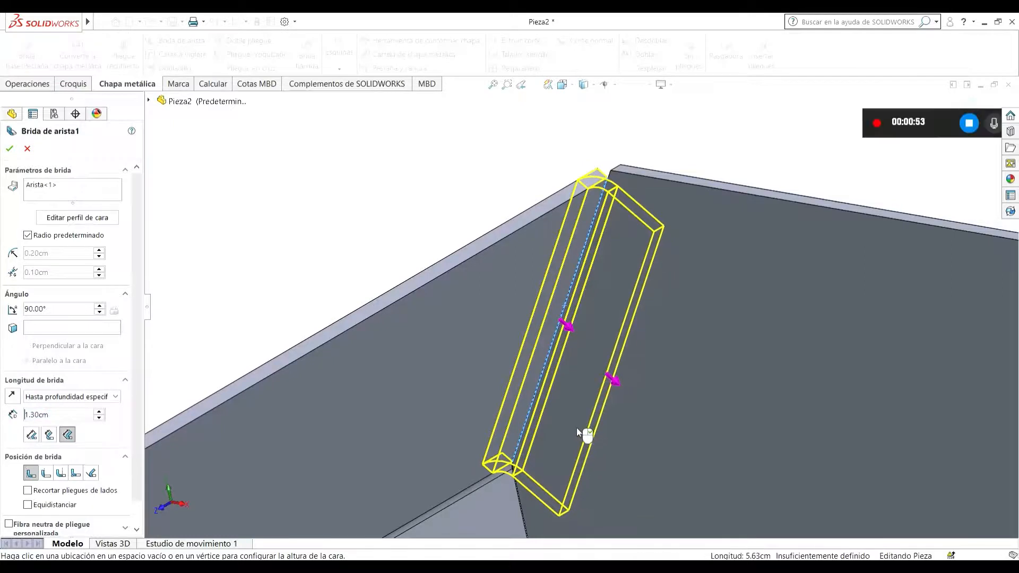
click(576, 428)
scroll(527, 514, down, 2)
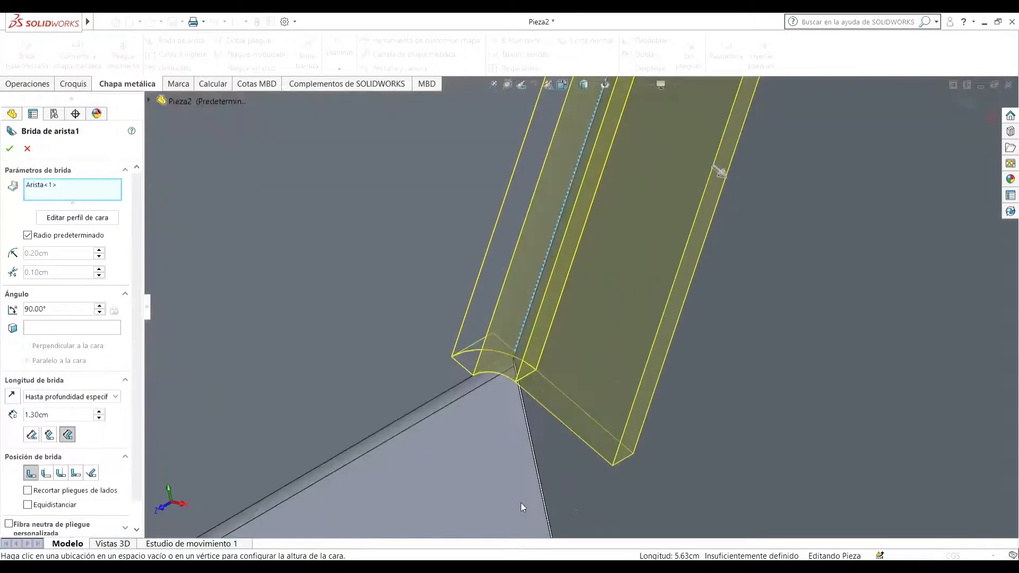
- Add the adjoining vertical and lower slanted side edges at the far end to the edge flange and apply it
click(538, 479)
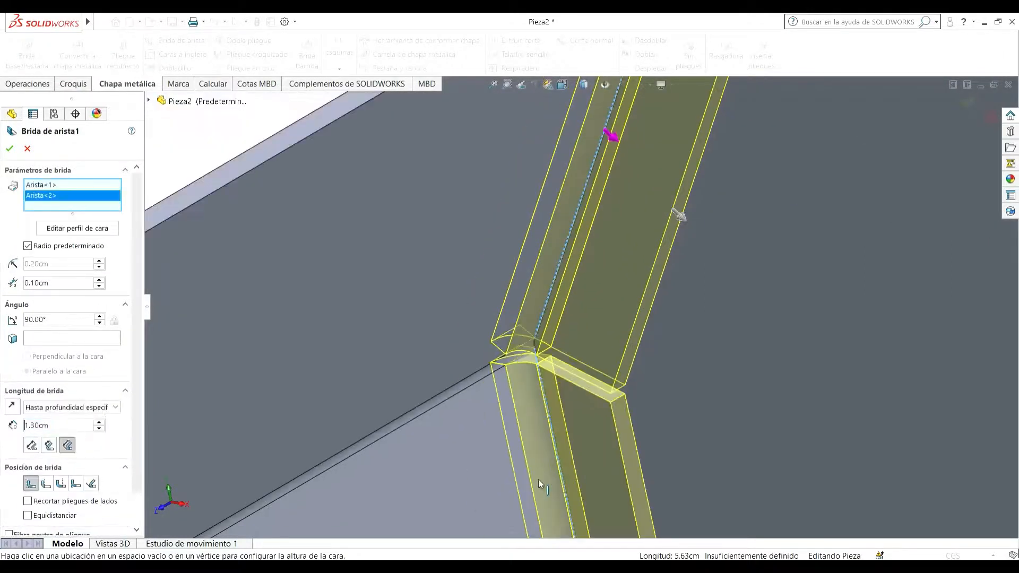
scroll(538, 479, up, 5)
middle_drag(607, 408, 650, 455)
scroll(610, 517, down, 5)
scroll(610, 517, down, 3)
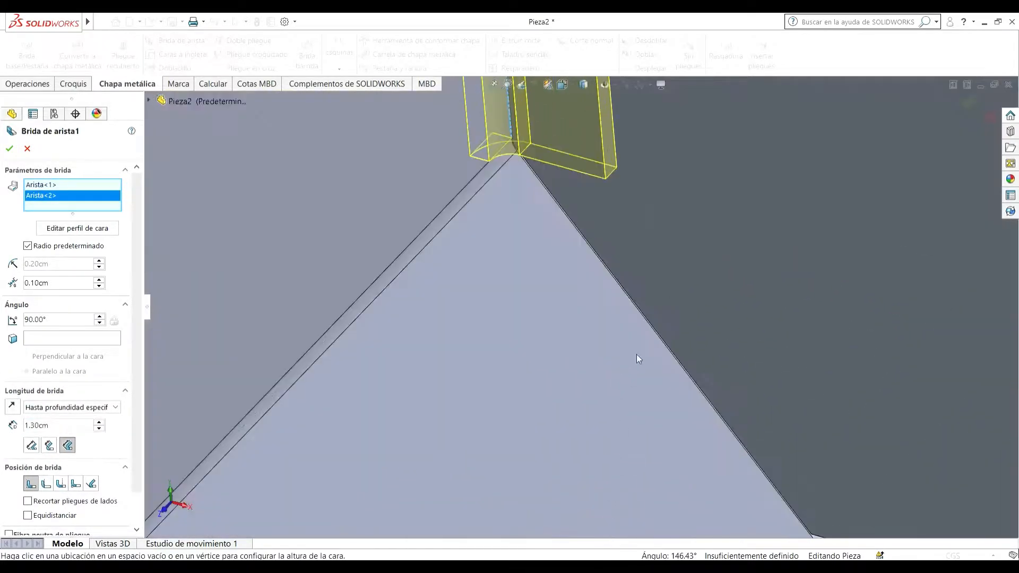
click(663, 348)
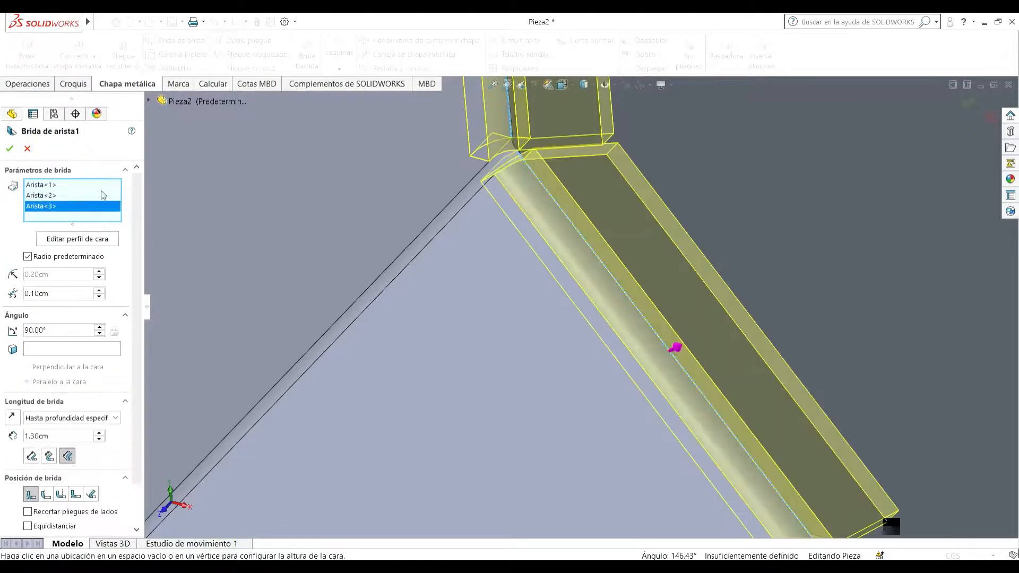
scroll(64, 281, down, 1)
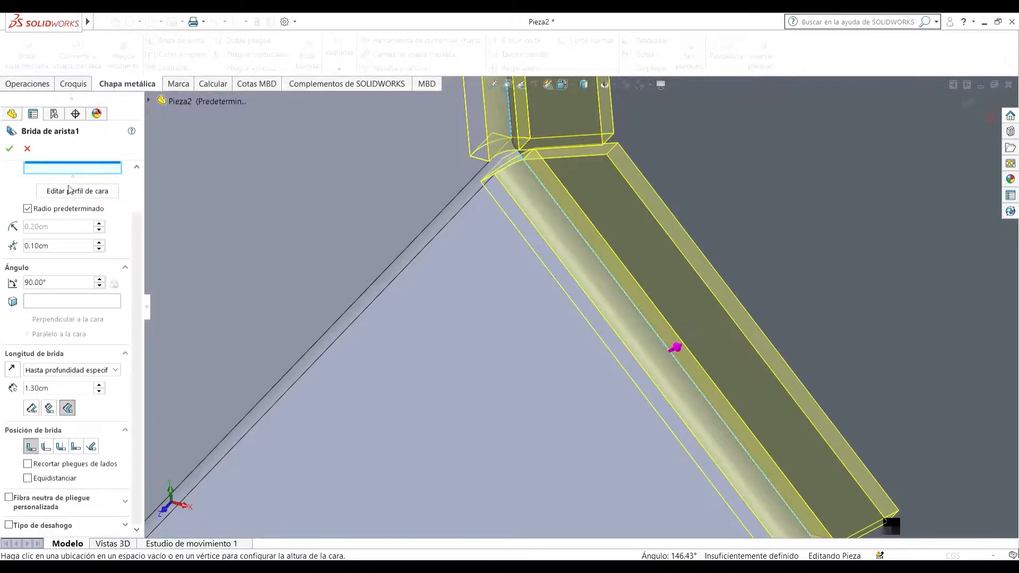
click(10, 149)
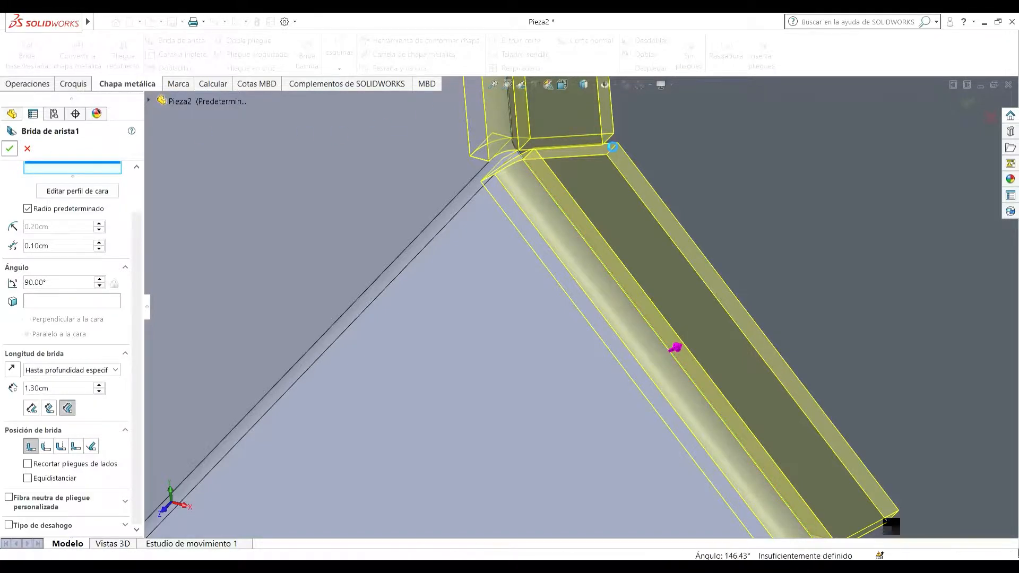
- Inspect the new flanges in the flat pattern and again on the folded box
scroll(591, 195, up, 6)
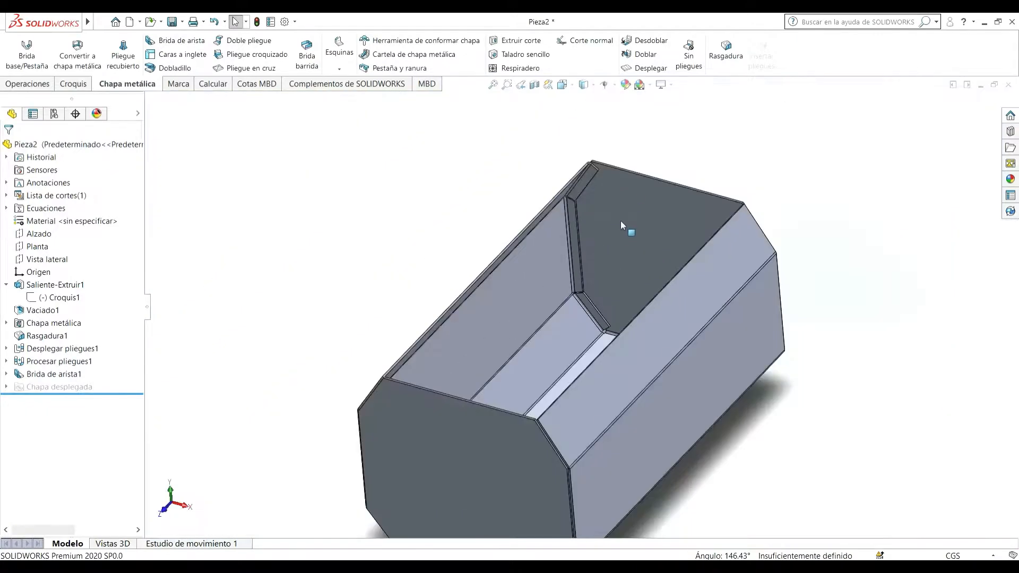
middle_drag(621, 226, 621, 196)
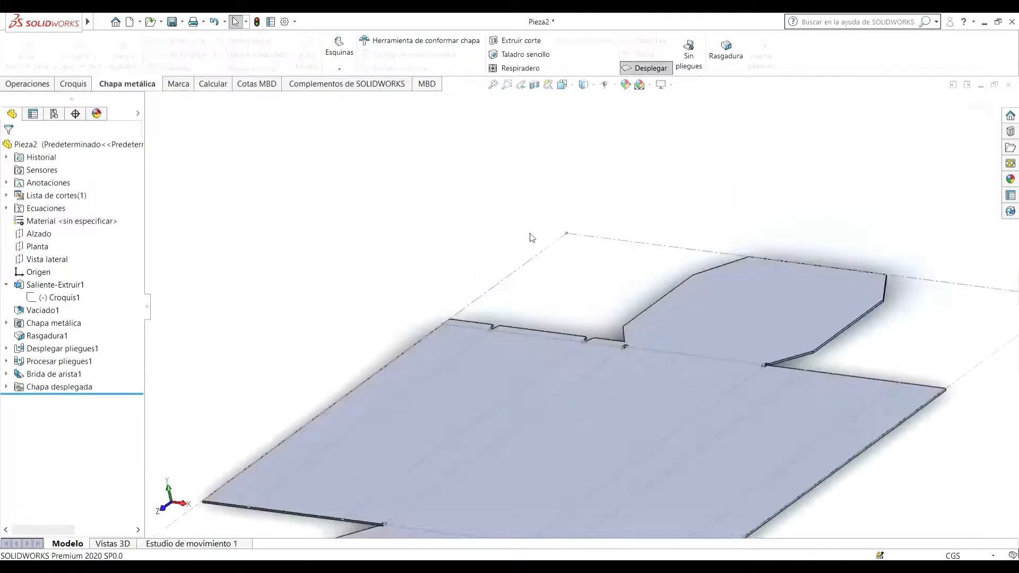
middle_drag(544, 257, 573, 359)
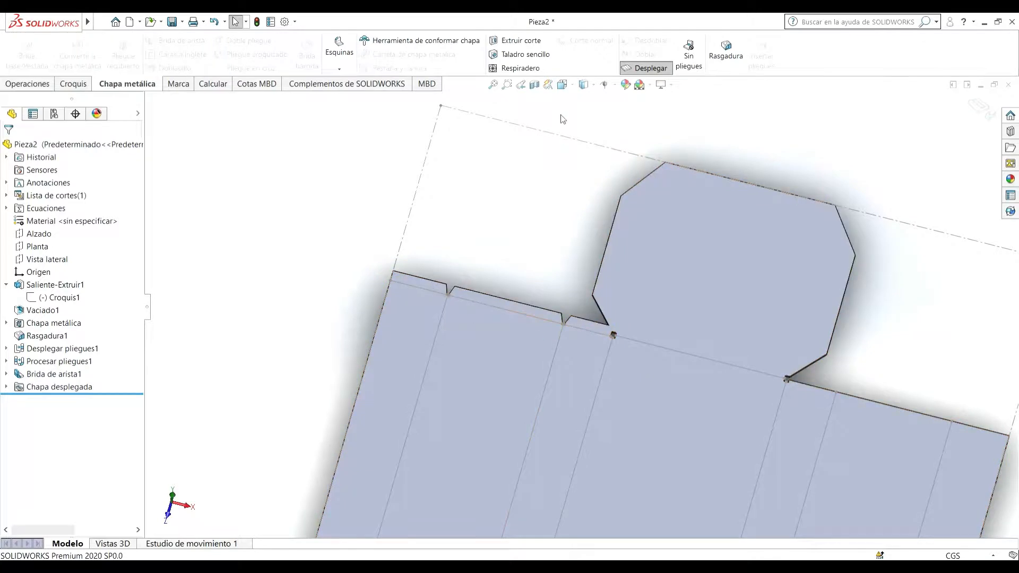
click(652, 73)
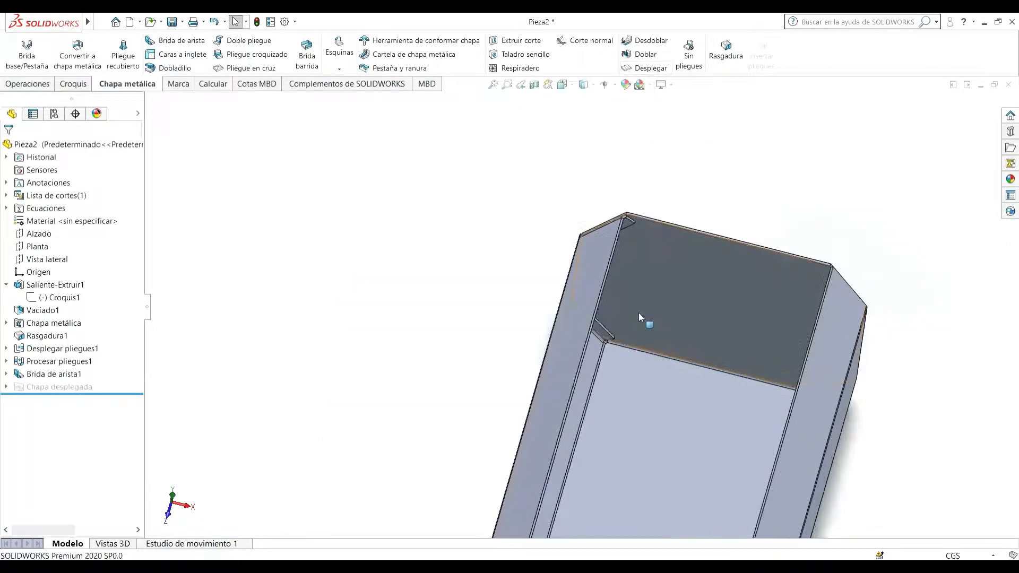
scroll(638, 313, down, 3)
mouse_move(643, 203)
middle_down()
mouse_move(634, 198)
mouse_move(646, 184)
middle_up()
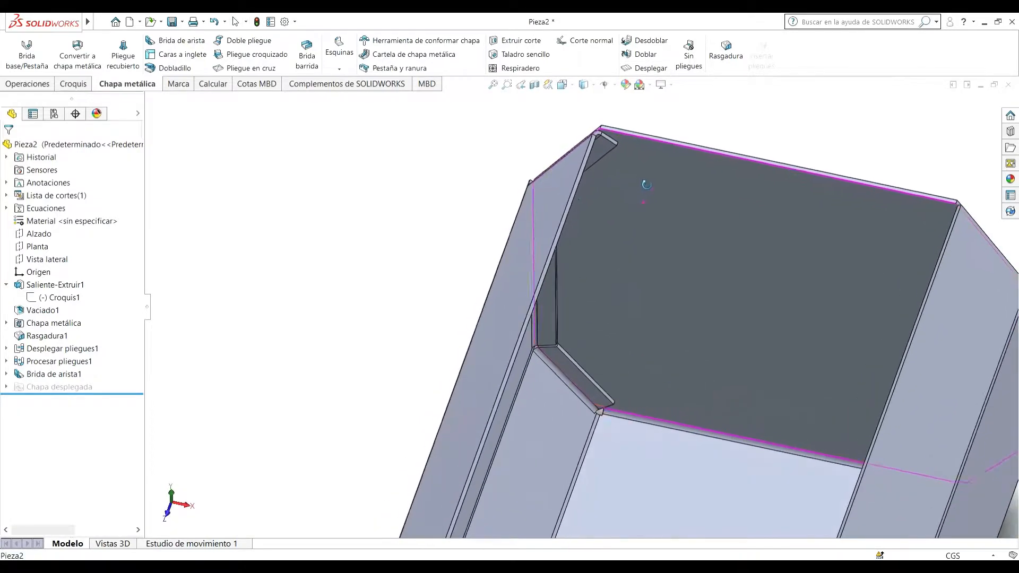
scroll(450, 159, up, 5)
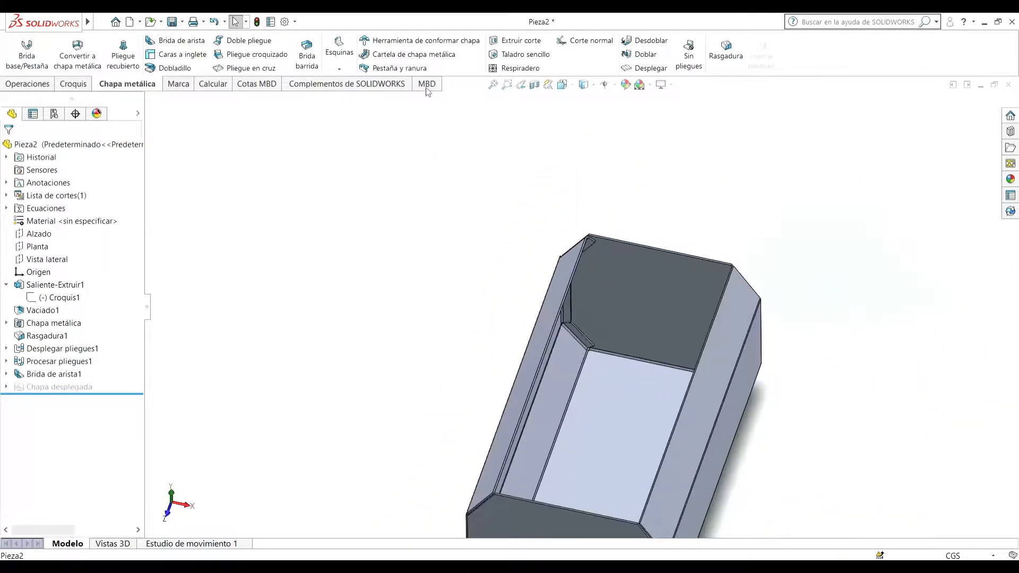
- Start an extruded cut sketch on the inner face of the far end wall, viewed squarely from its outer side
click(516, 42)
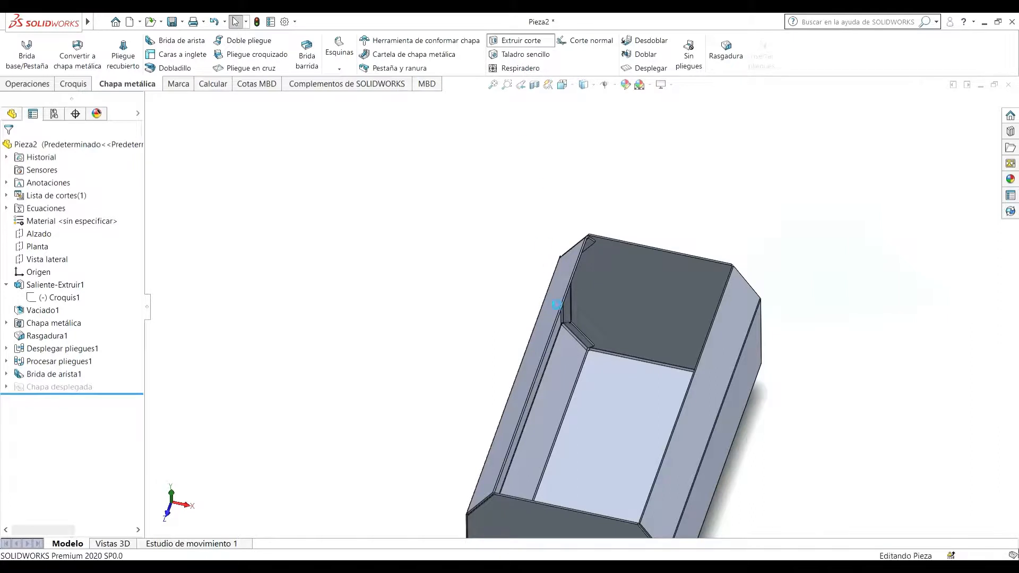
middle_drag(588, 334, 629, 266)
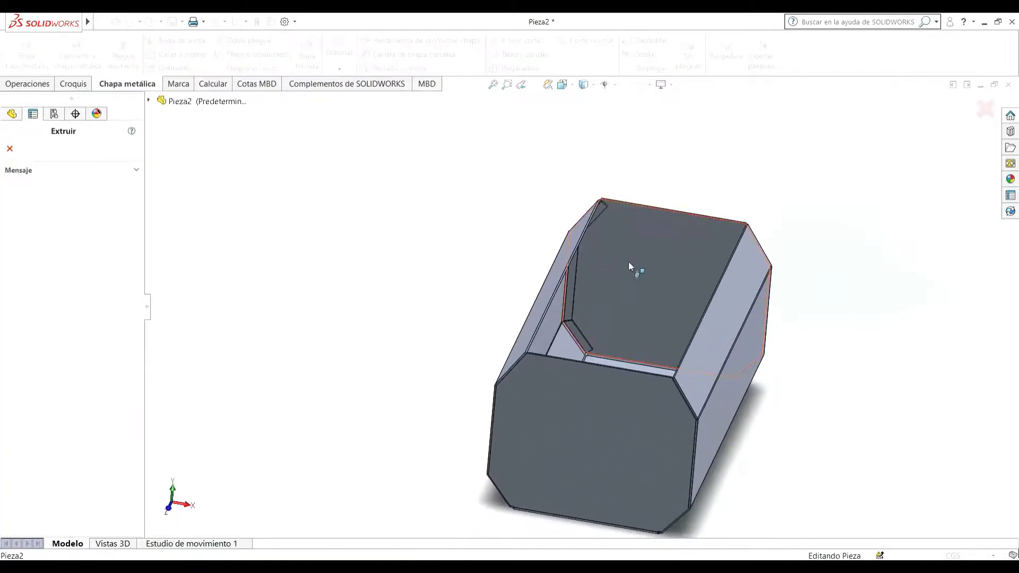
click(629, 263)
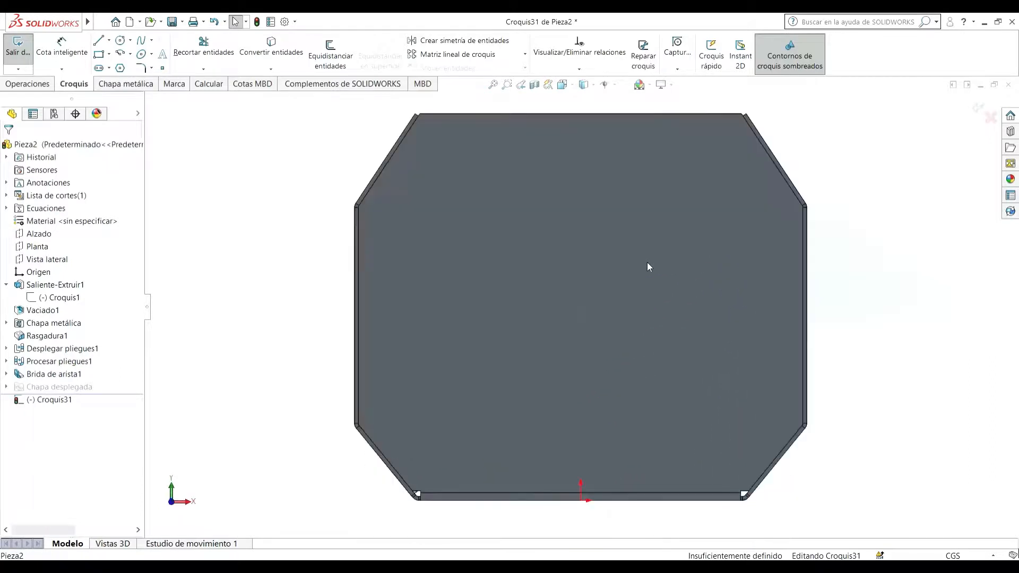
key(ctrl+8)
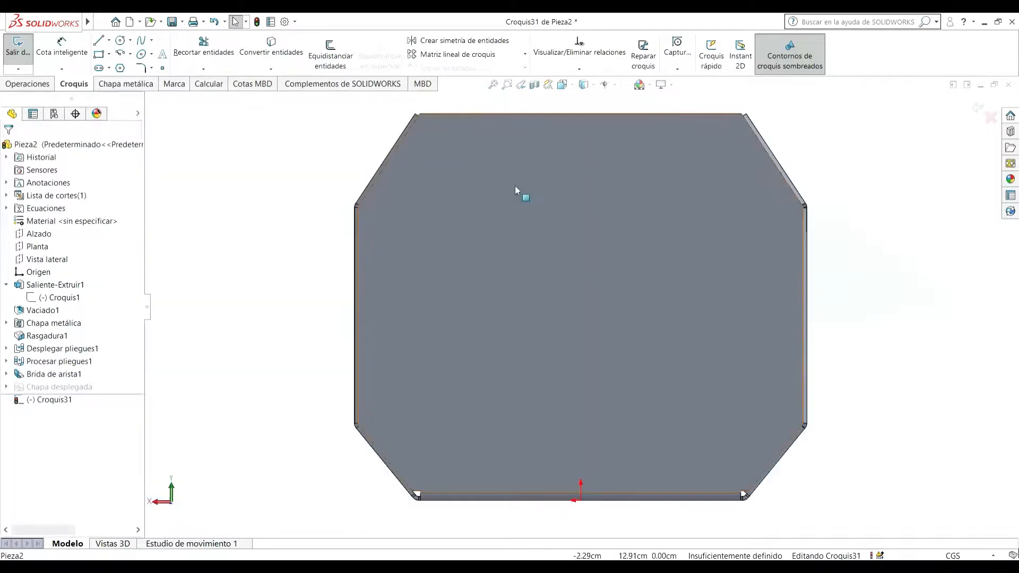
- Sketch a closed irregular six-sided profile near the end wall's upper-left corner, with its longest side about 3.0 cm and upper-right side about 2.1 cm
click(103, 54)
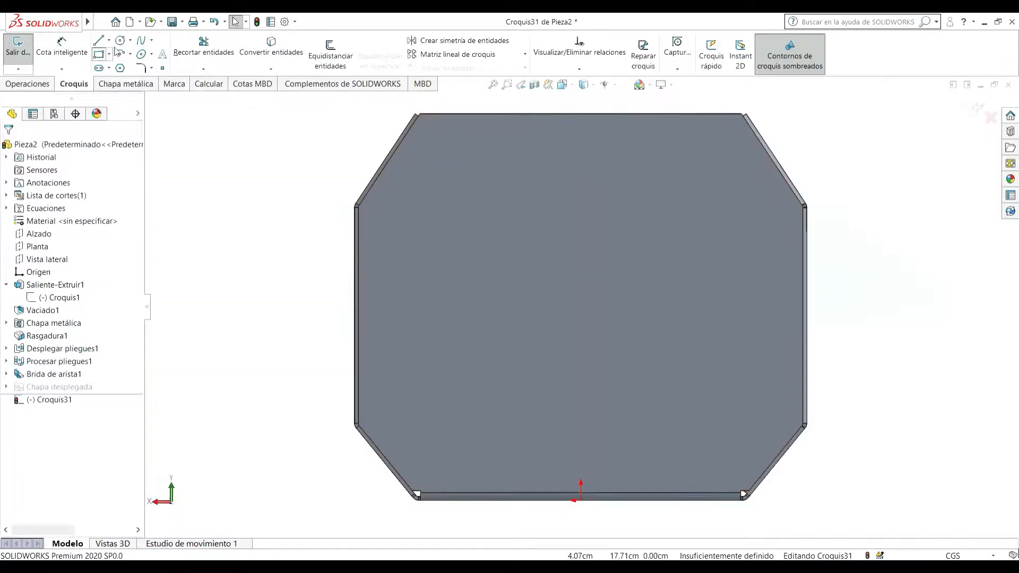
click(98, 40)
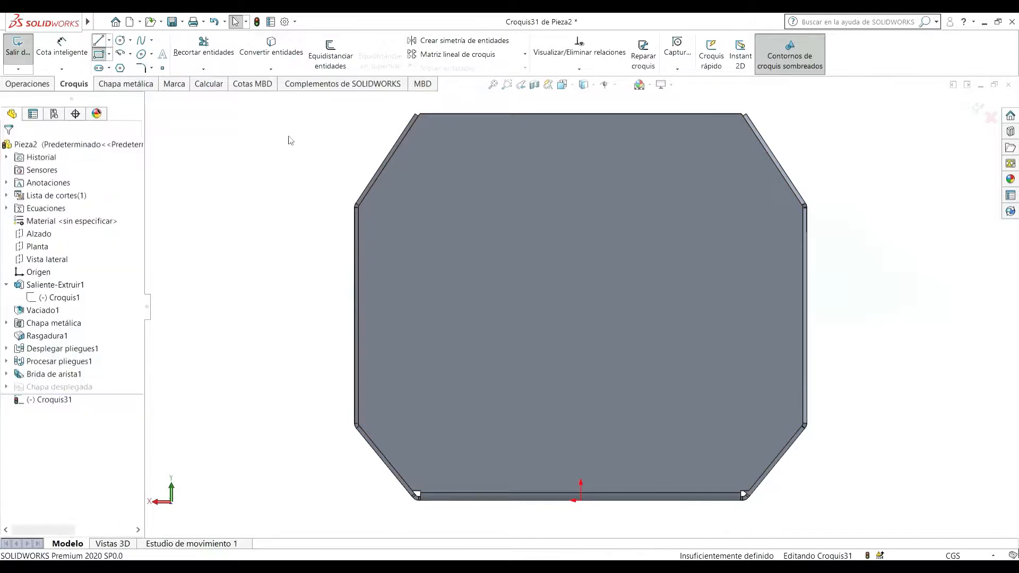
click(423, 182)
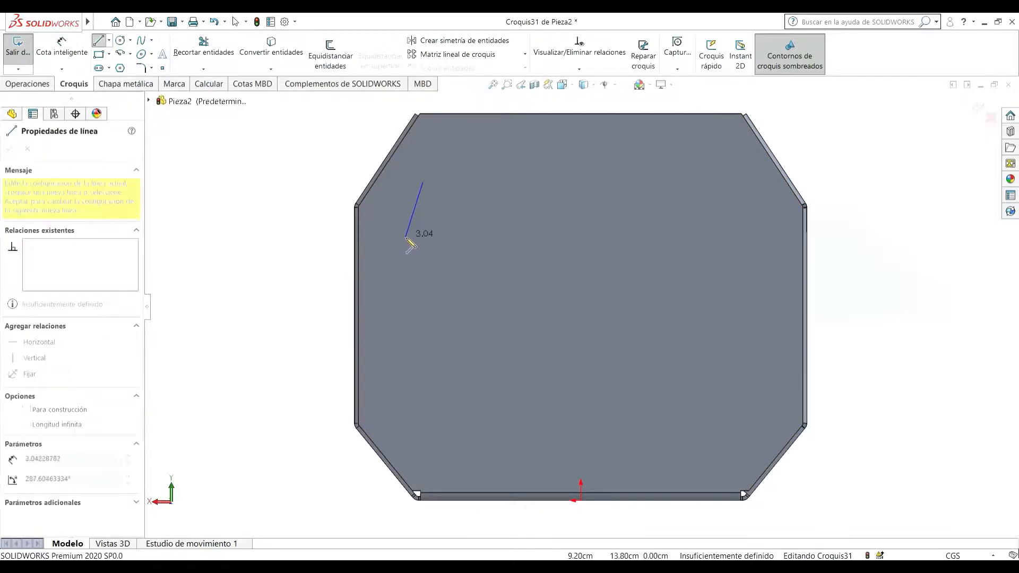
click(406, 237)
click(418, 262)
click(431, 255)
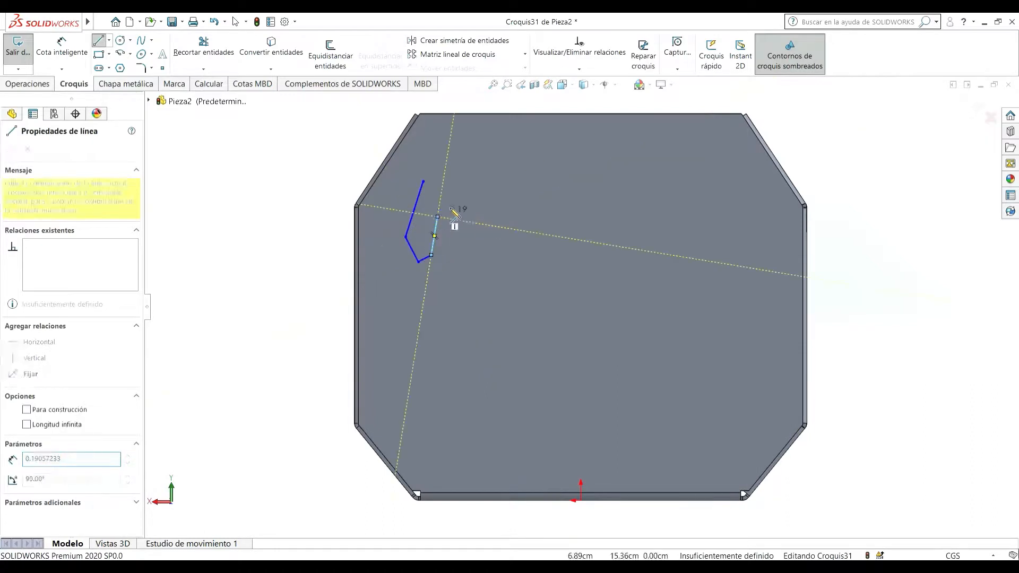
click(437, 217)
click(451, 209)
click(423, 182)
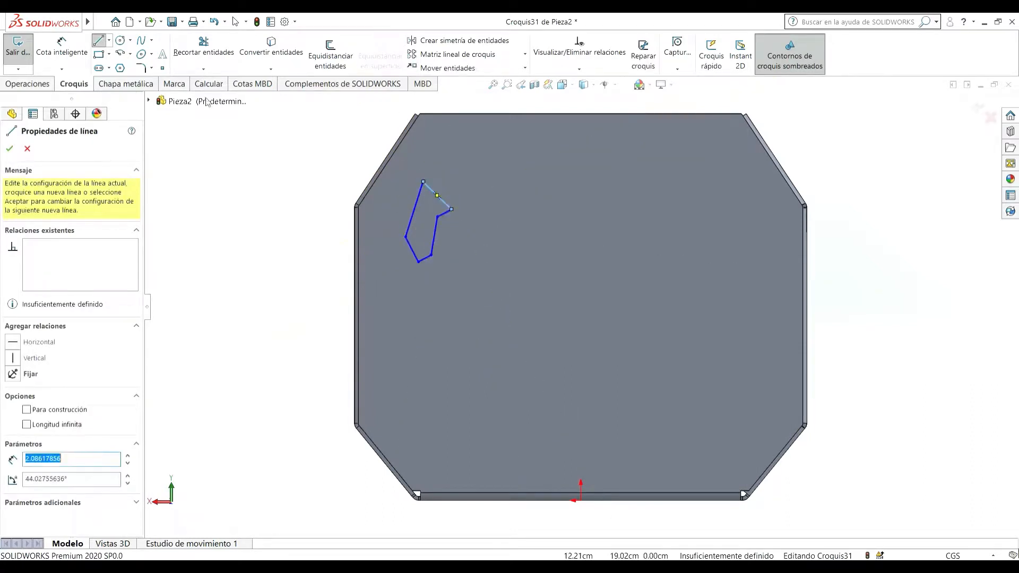
- Cut the irregular profile into the end wall to a depth of 1.00 cm with the normal cut option
click(18, 53)
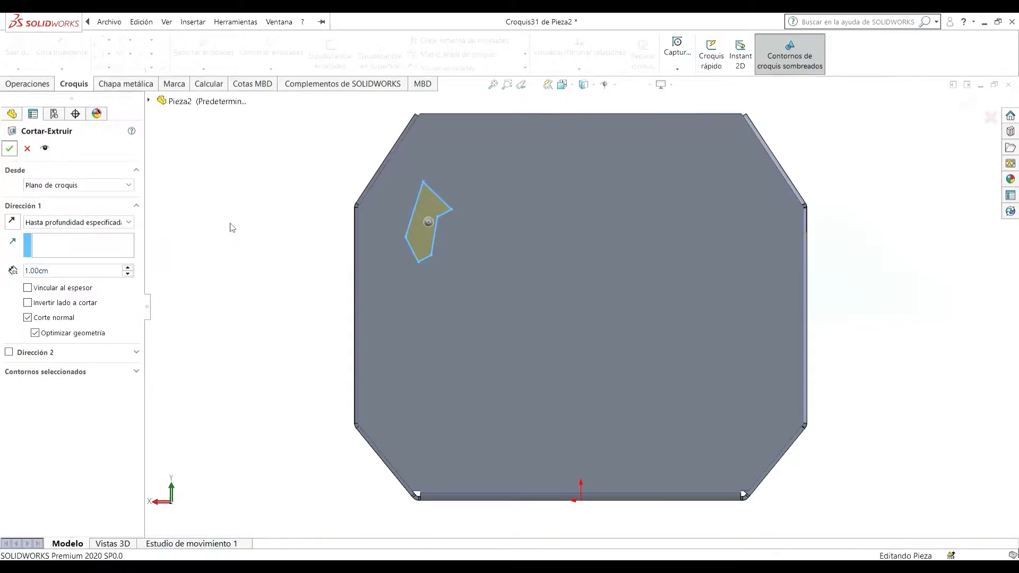
key(Return)
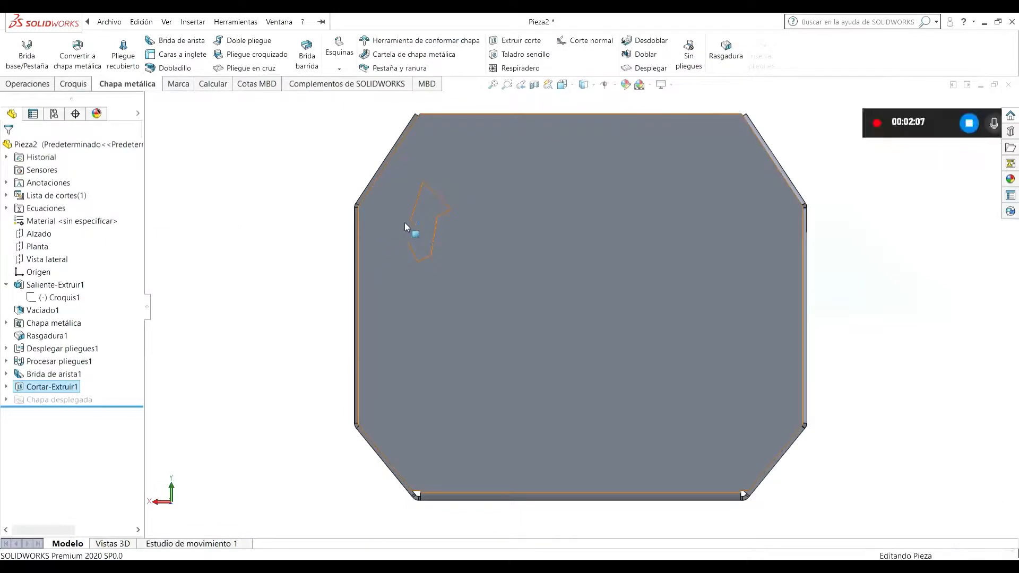
middle_drag(404, 223, 289, 409)
scroll(297, 396, up, 3)
middle_drag(517, 209, 618, 220)
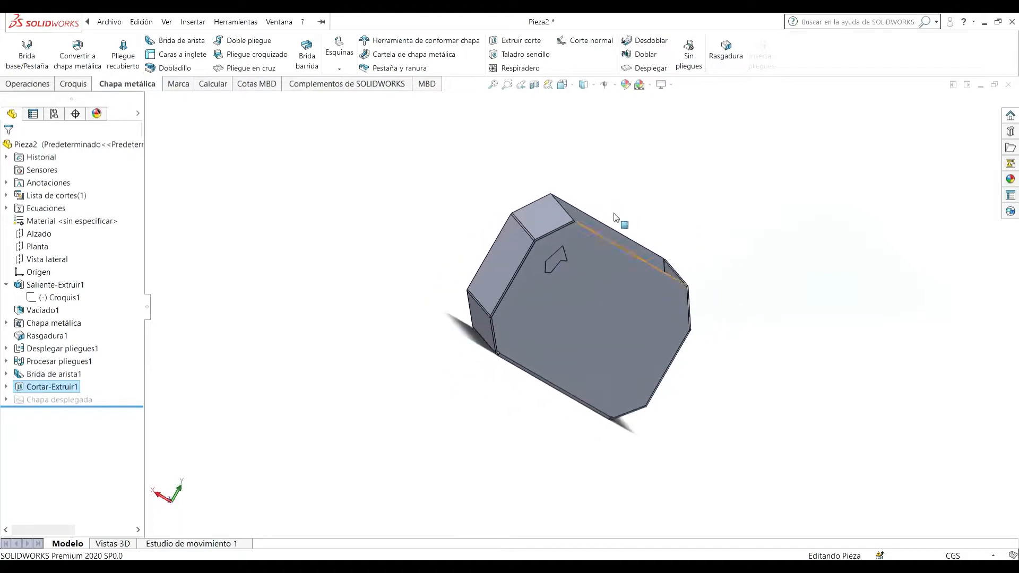
- Add a simple hole 1.00 cm deep just right of the end wall's centre, with its diameter increased beyond 2.00 cm
click(546, 61)
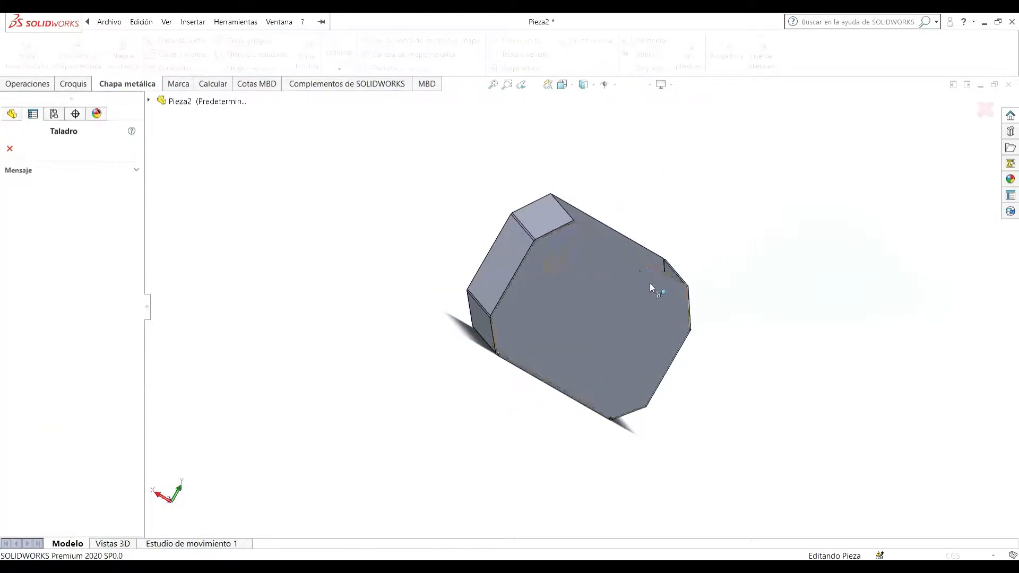
click(626, 319)
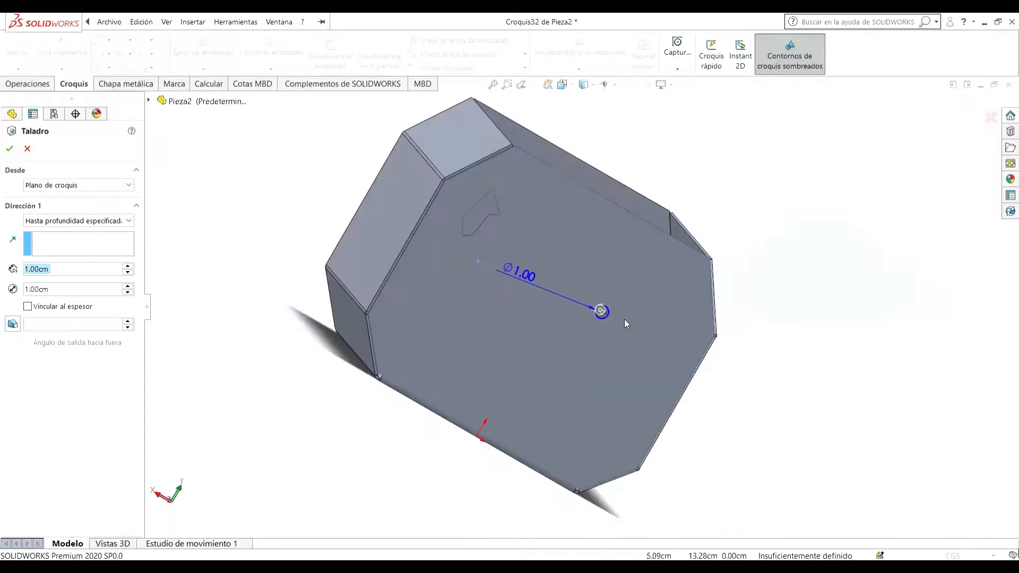
middle_drag(619, 326, 324, 325)
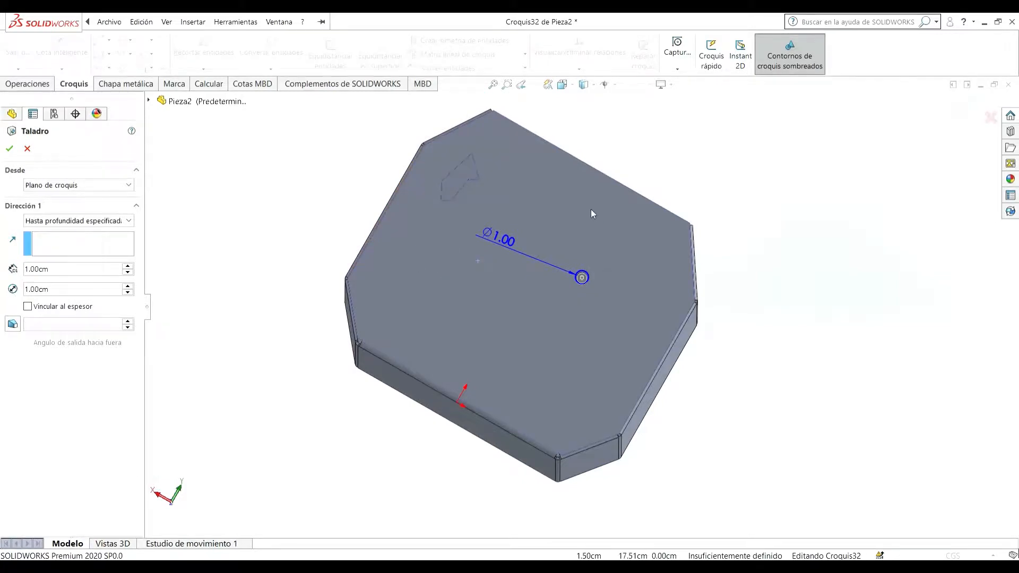
click(128, 287)
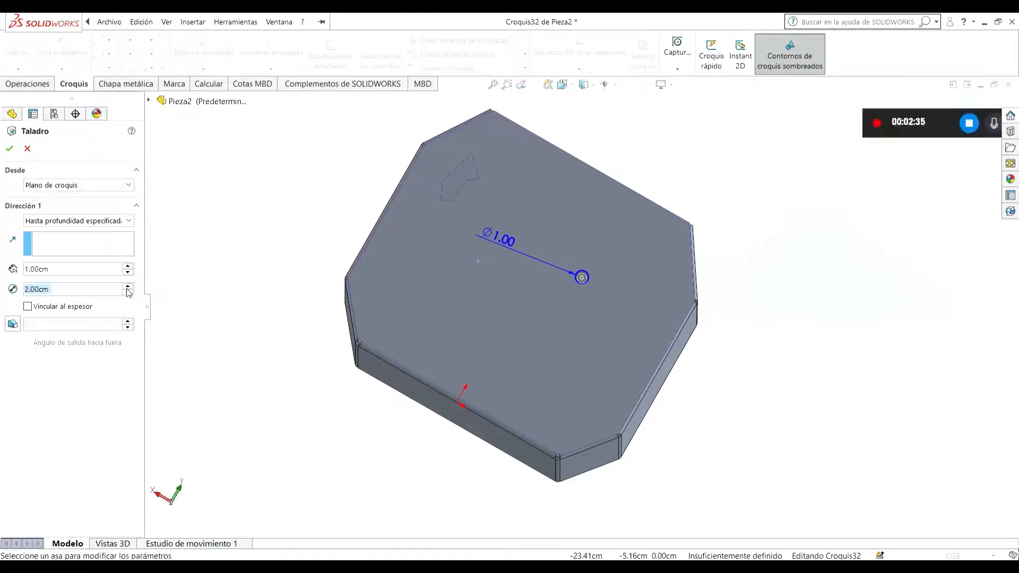
click(127, 287)
click(10, 148)
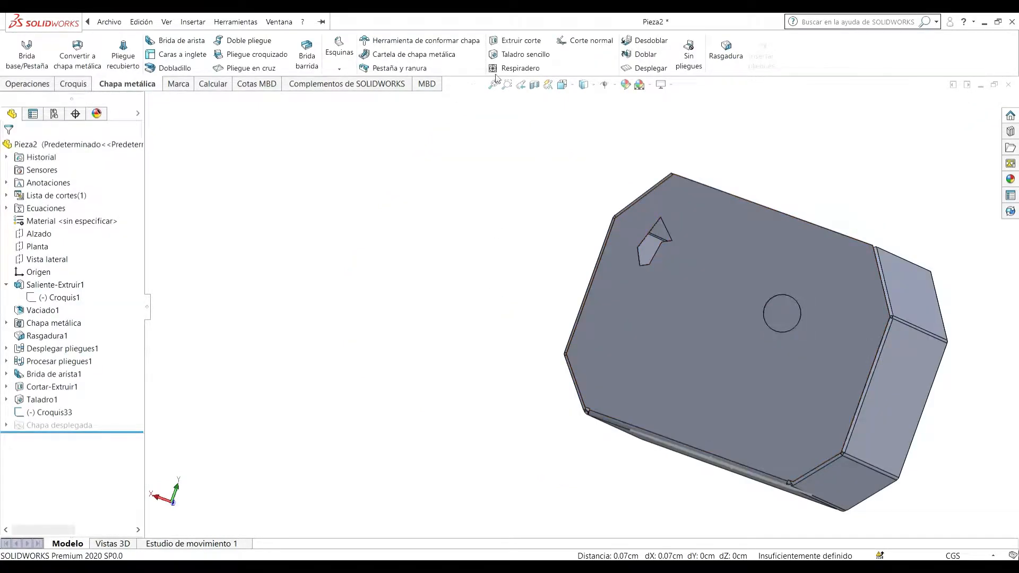
- Start a Vent on the long side face carrying the concentric circle sketch, using its outermost circle as the boundary
click(515, 68)
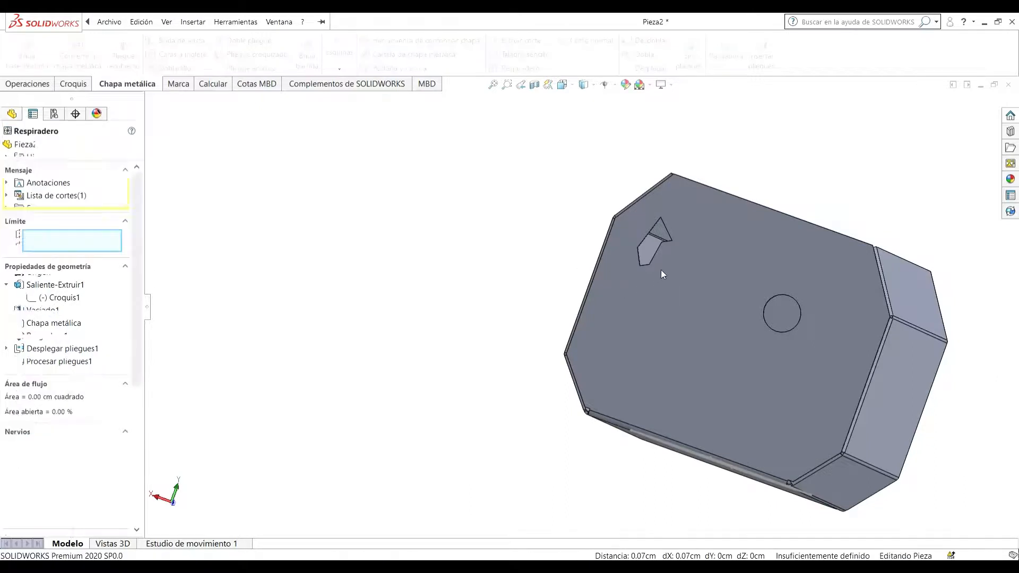
middle_drag(698, 400, 741, 238)
scroll(741, 237, down, 3)
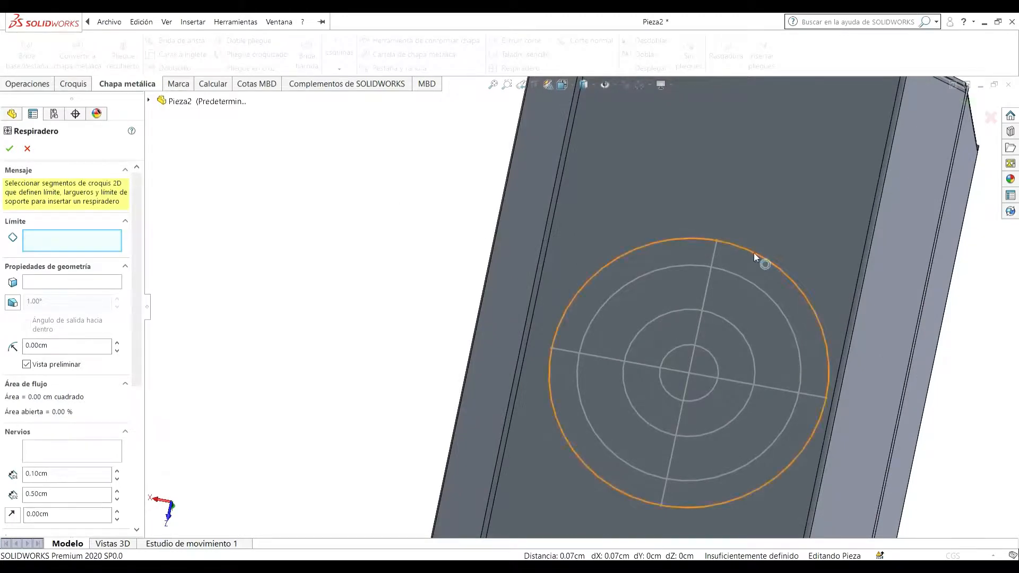
mouse_move(792, 193)
middle_down()
mouse_move(687, 248)
mouse_move(609, 255)
mouse_move(557, 278)
mouse_move(575, 280)
middle_up()
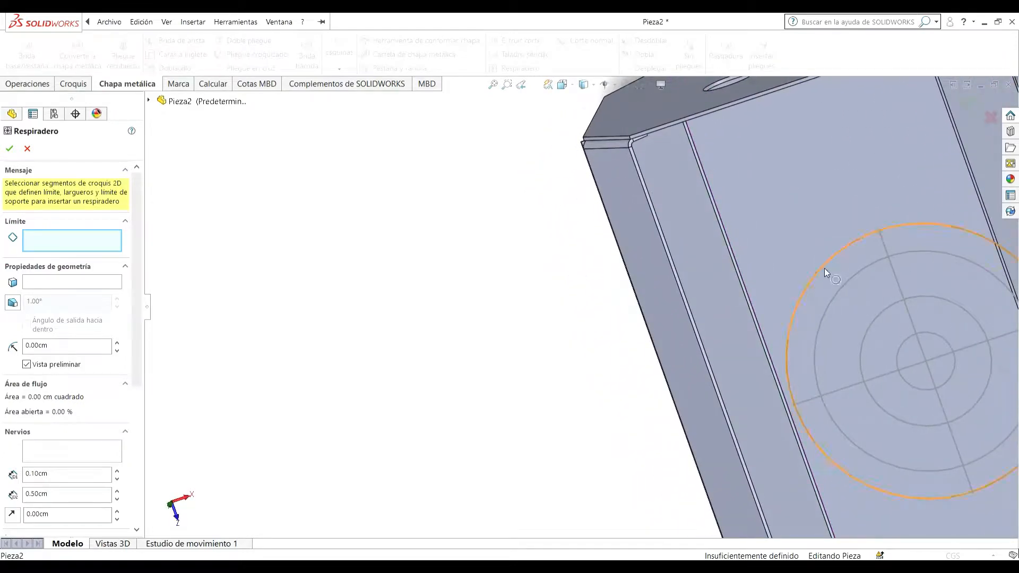
click(825, 271)
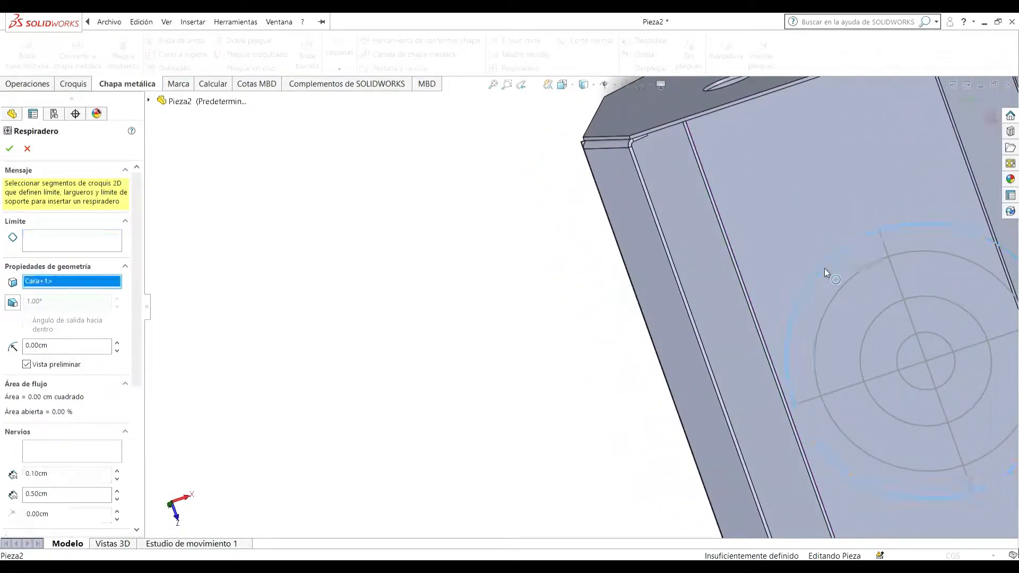
click(928, 378)
scroll(932, 422, up, 1)
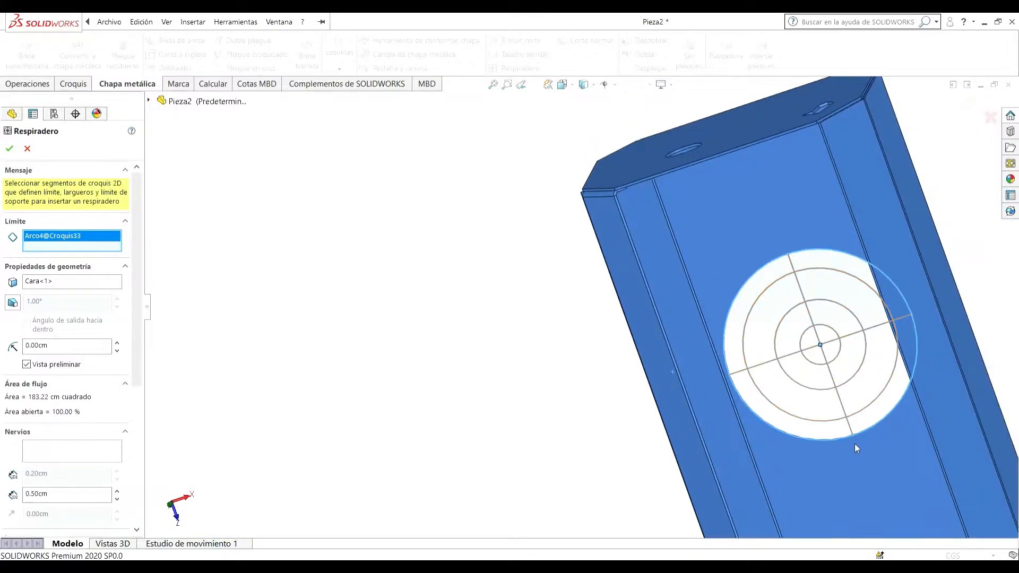
scroll(855, 446, down, 1)
scroll(51, 365, down, 2)
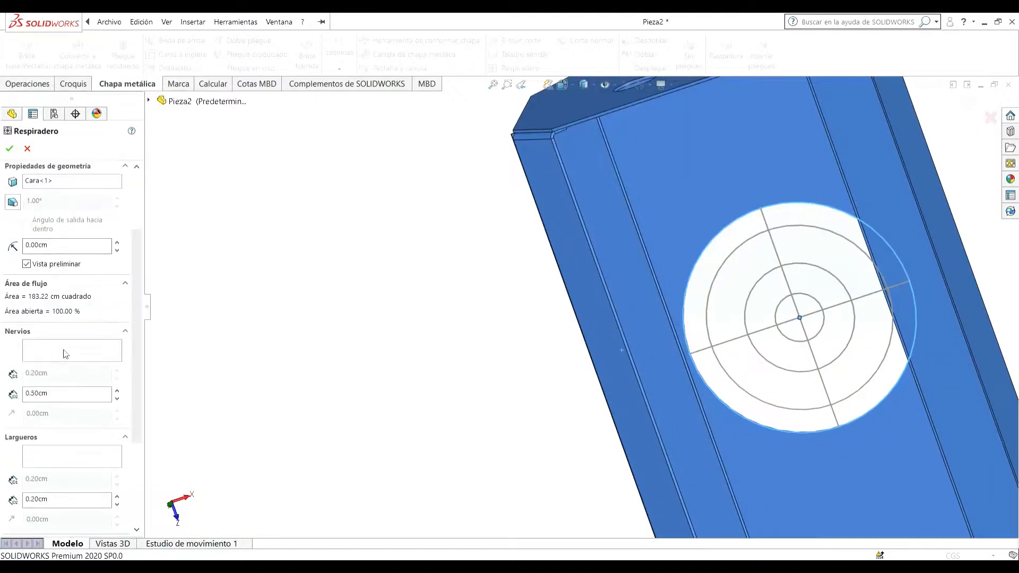
- Use the sketch's two crossing lines as the vent's ribs and set the rib width to 1 cm
click(65, 353)
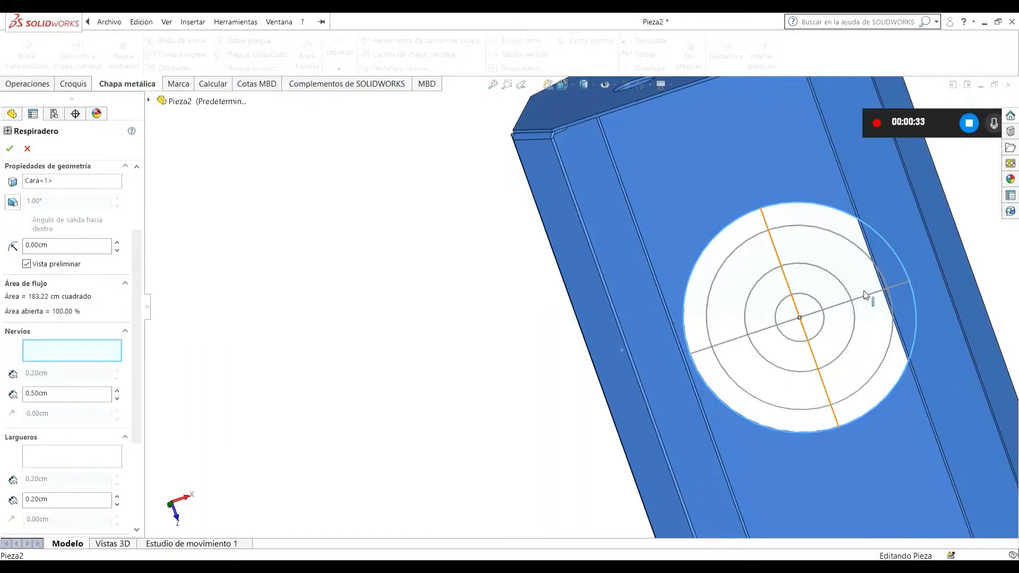
click(800, 315)
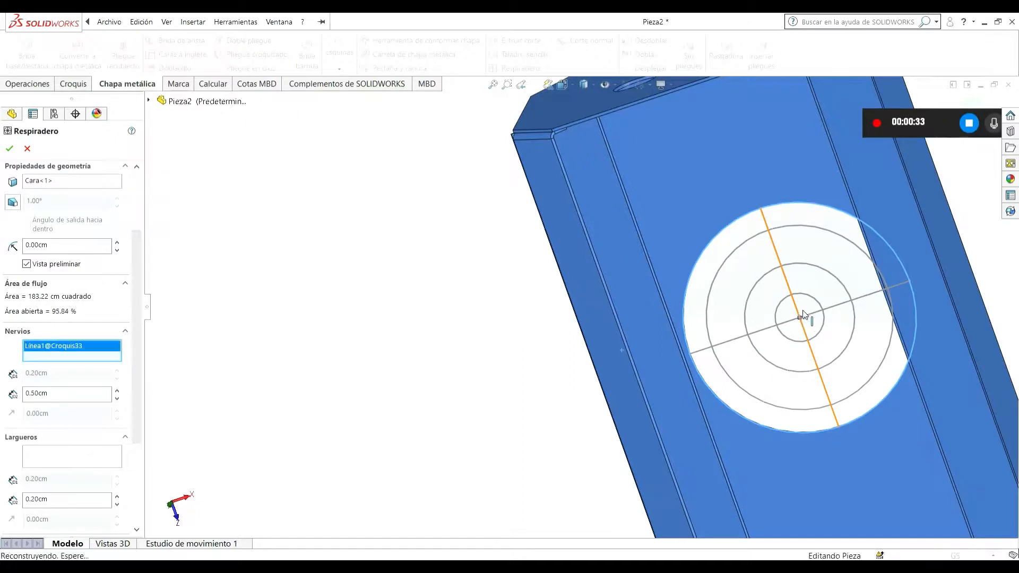
click(864, 300)
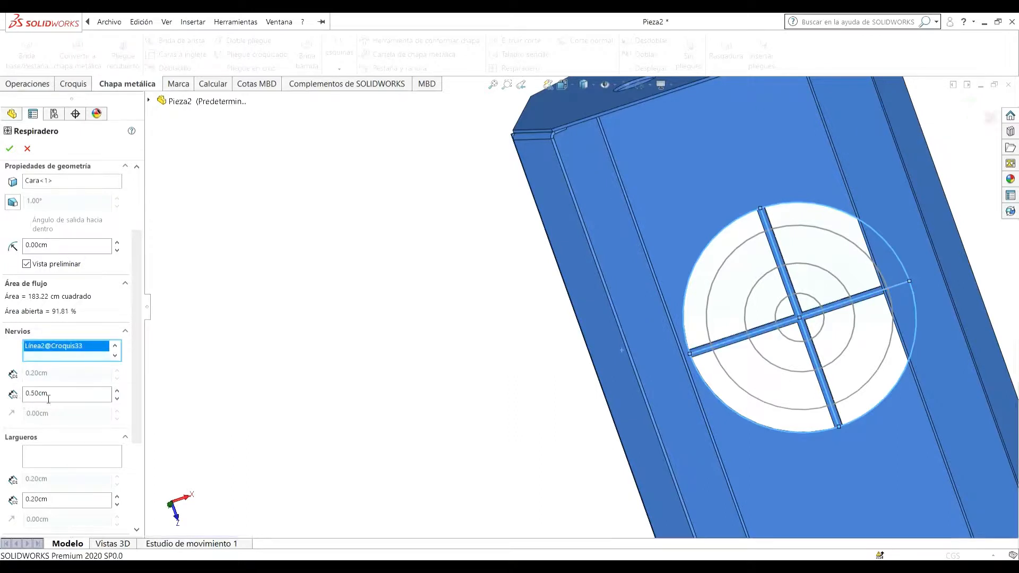
click(116, 391)
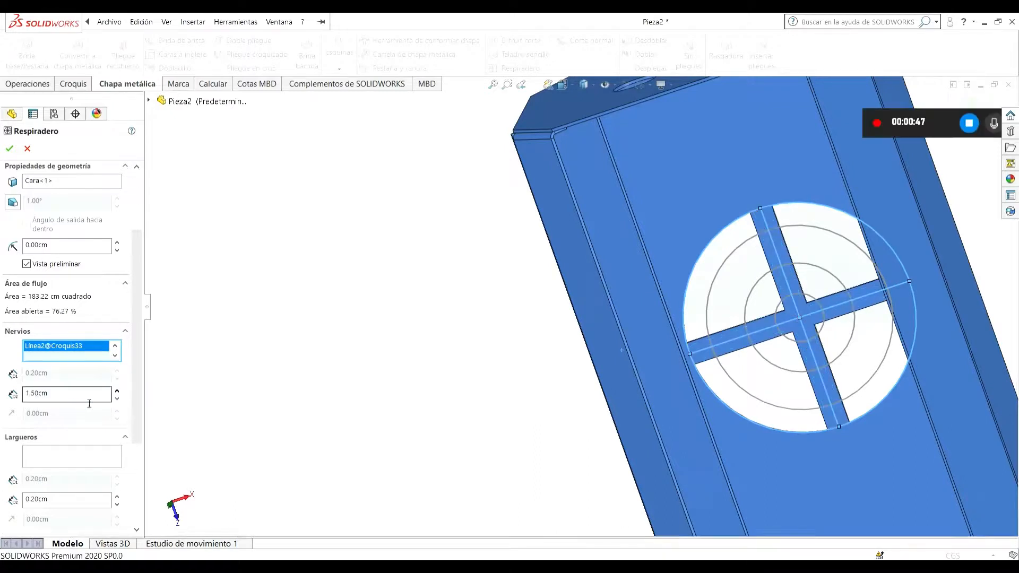
drag(91, 396, 14, 400)
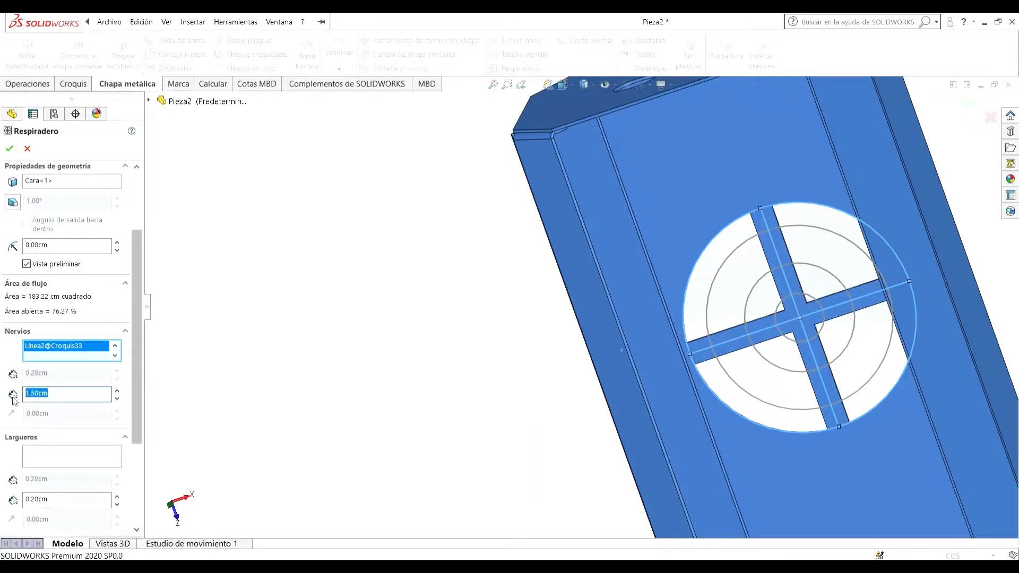
text(1)
- Use the two intermediate concentric circles as the vent's spars and set the spar width to 0.50 cm
scroll(128, 363, down, 3)
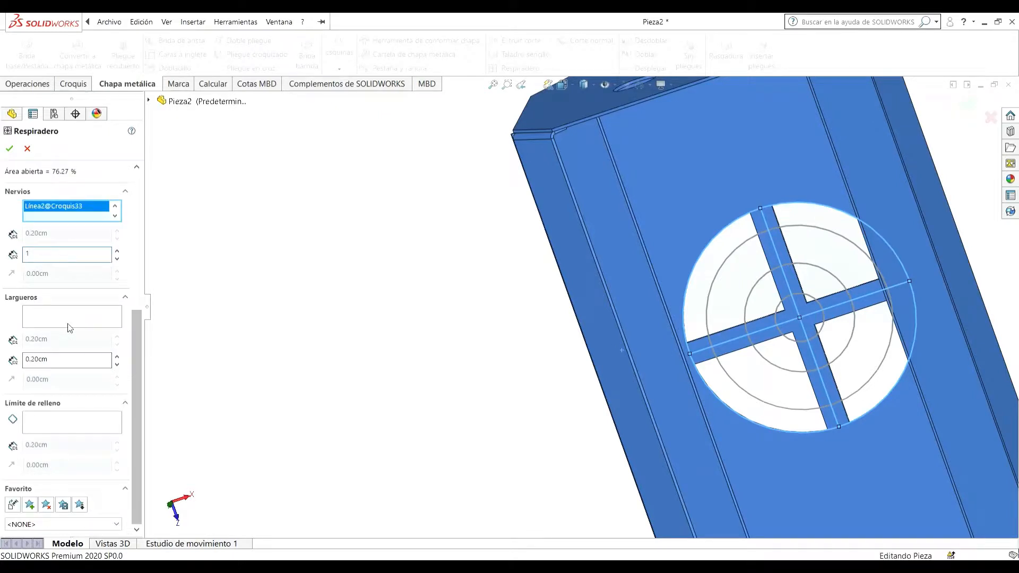
click(78, 313)
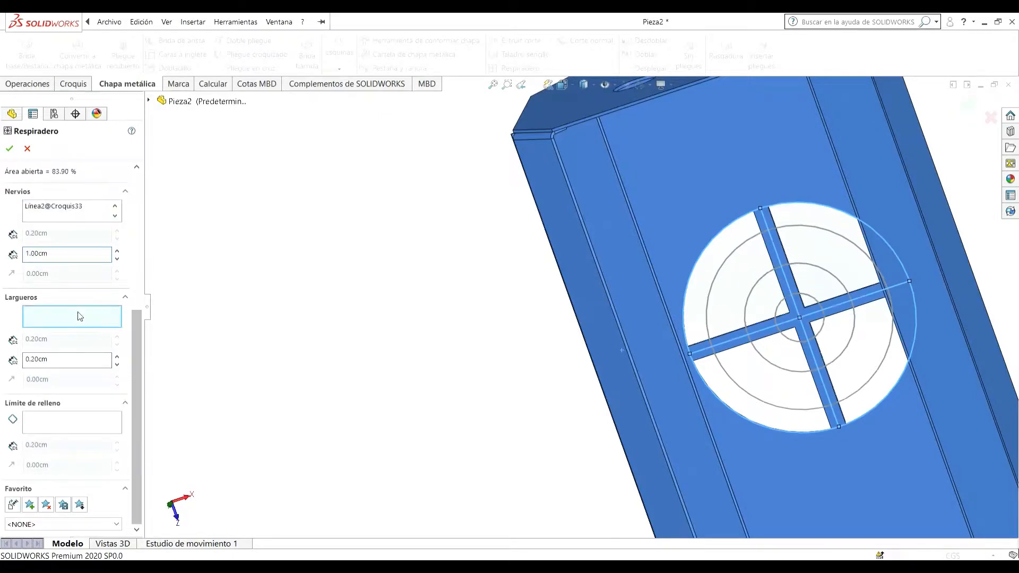
click(731, 255)
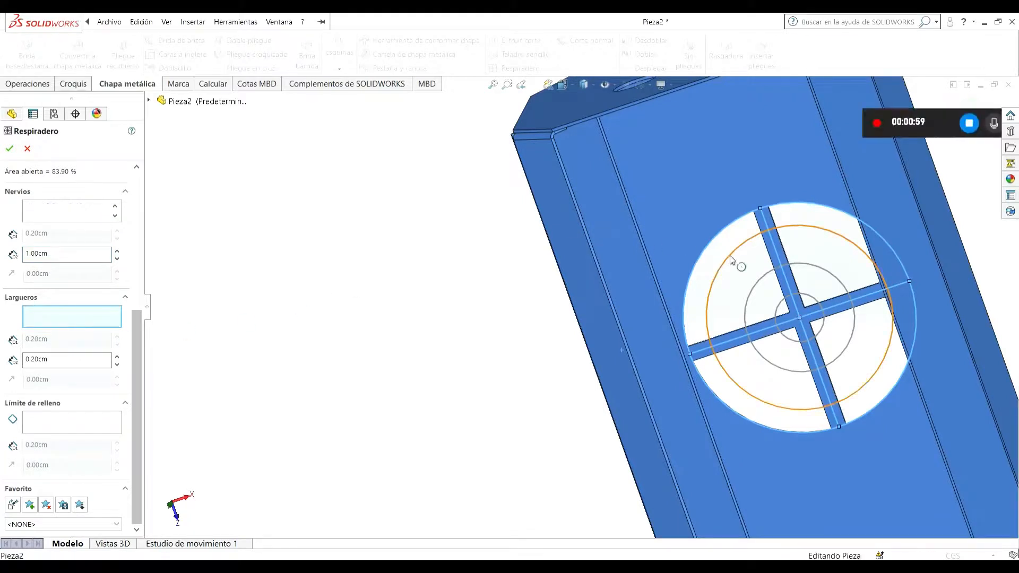
click(746, 299)
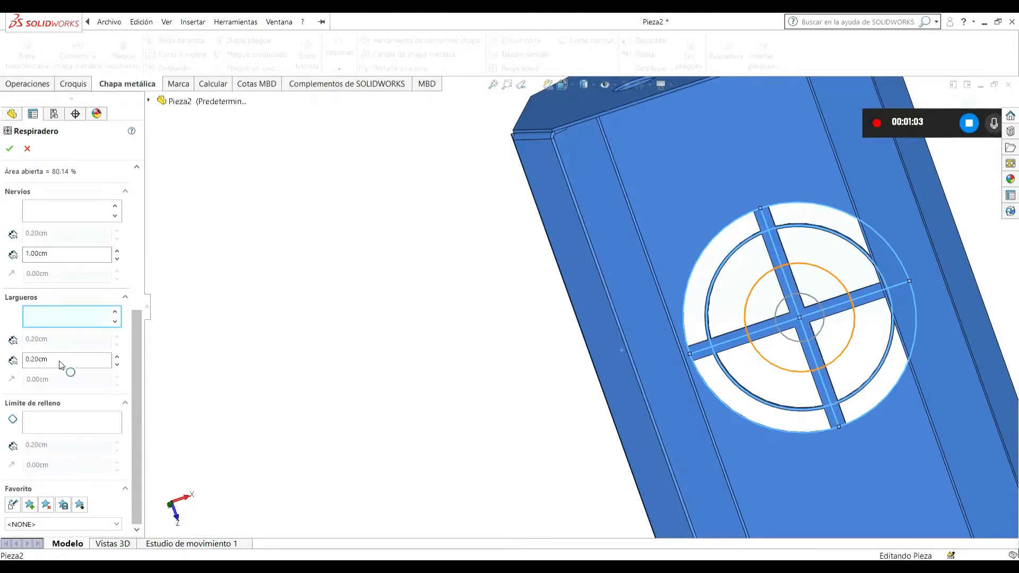
drag(65, 365, 28, 366)
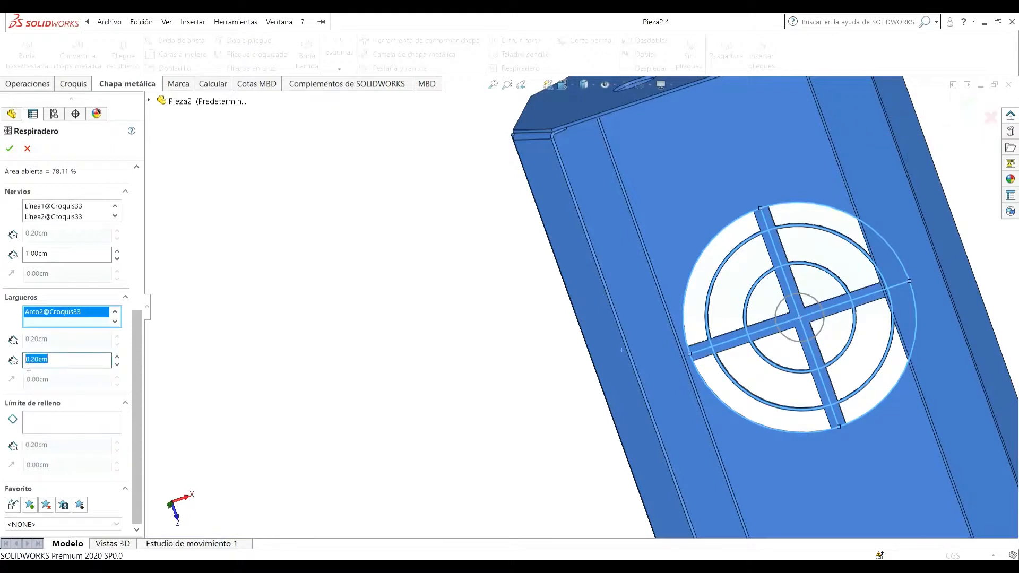
key(BackSpace)
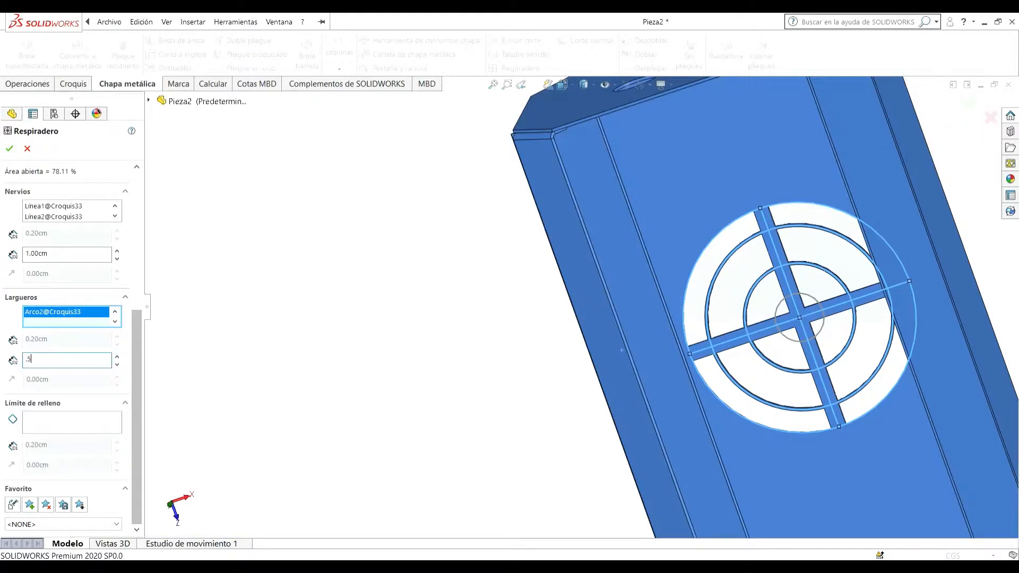
- Set the vent's rib width to 0.50 cm
click(31, 257)
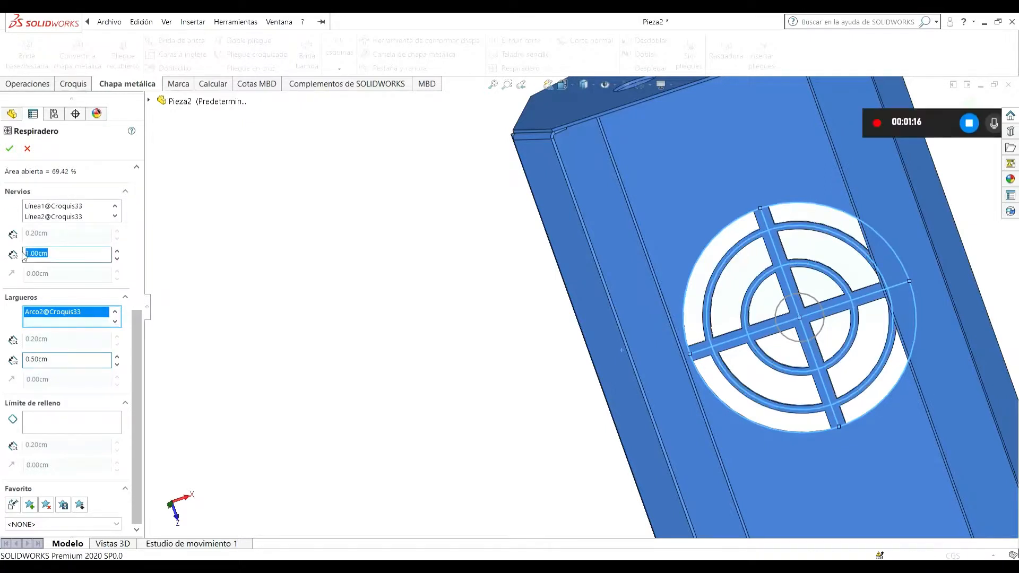
key(BackSpace)
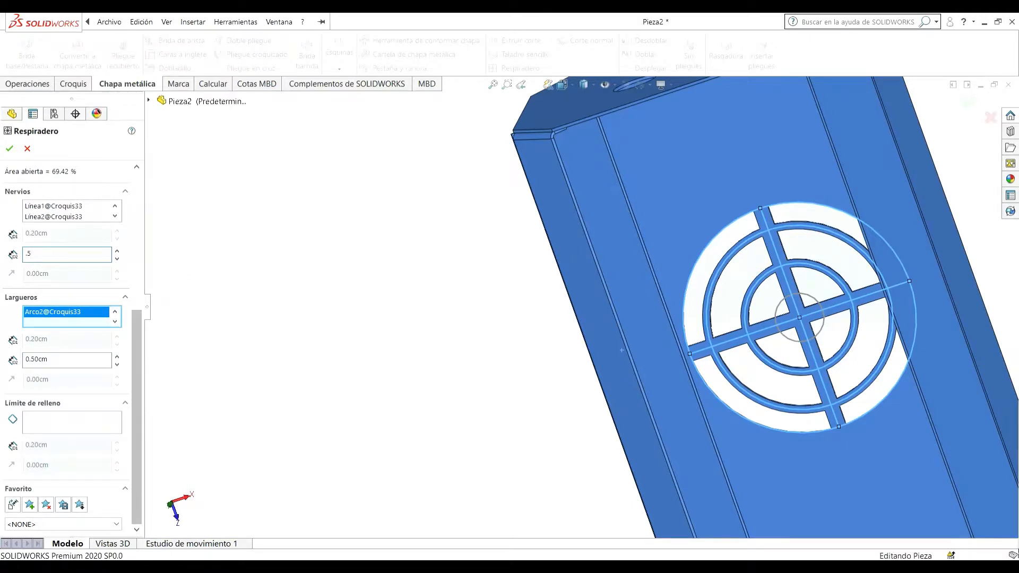
key(Return)
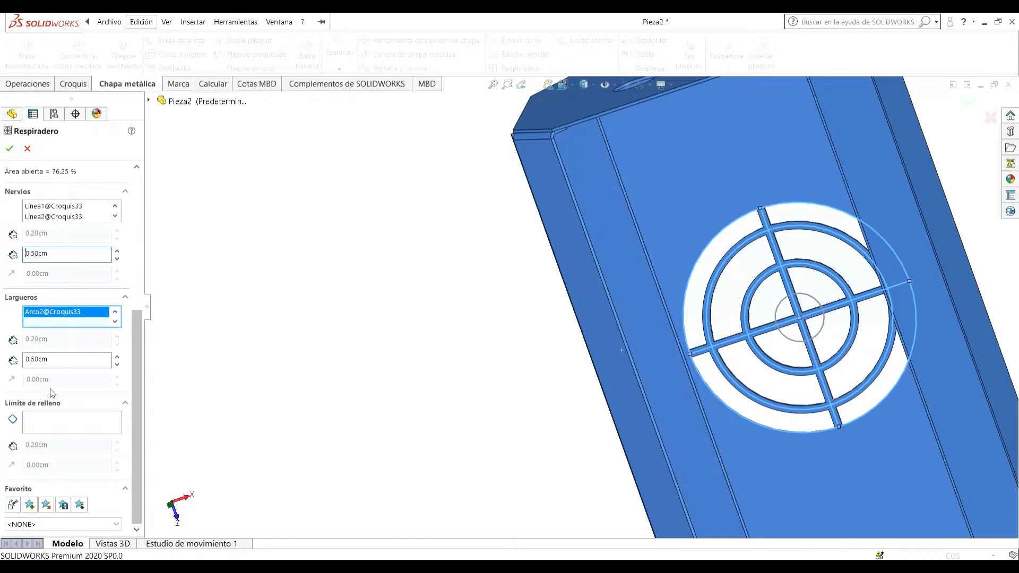
- Use the innermost circle as the vent's fill-in boundary and create the vent
click(74, 423)
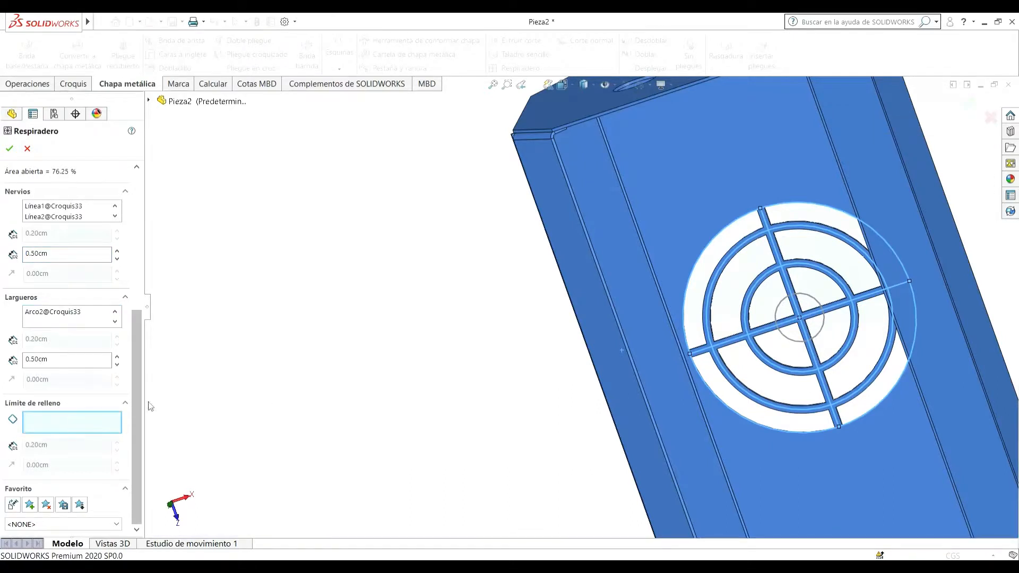
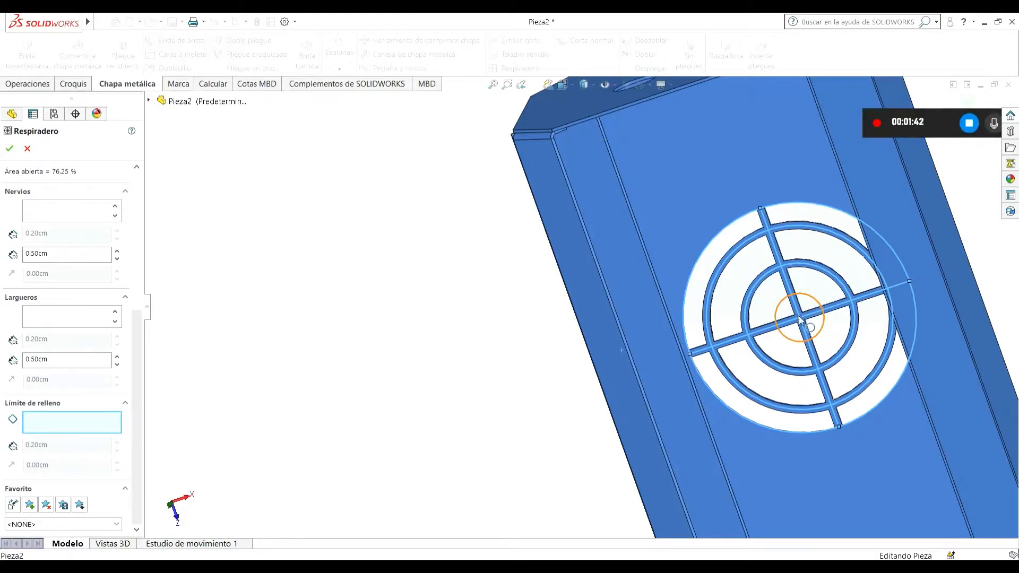
click(805, 315)
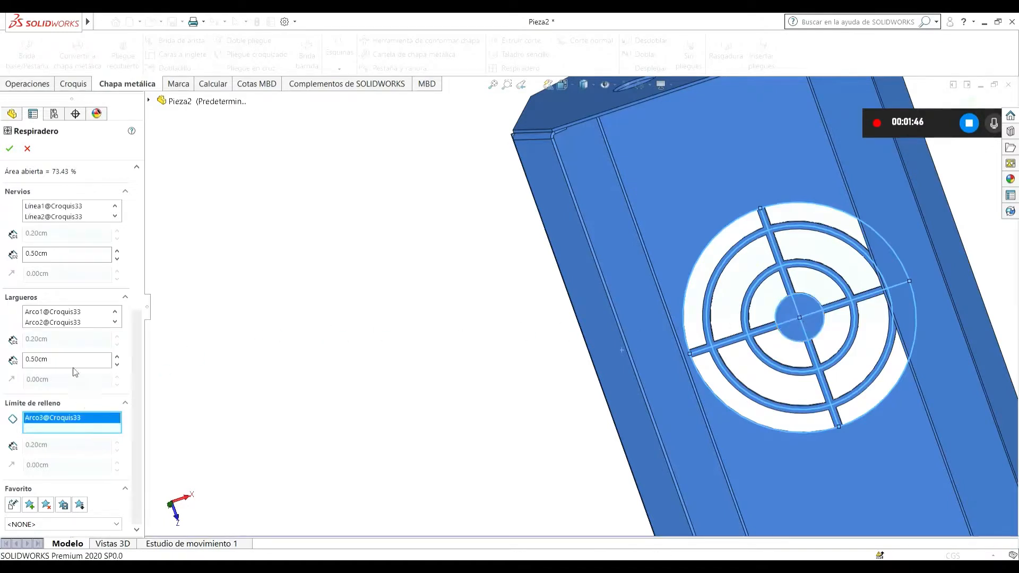
scroll(38, 277, up, 5)
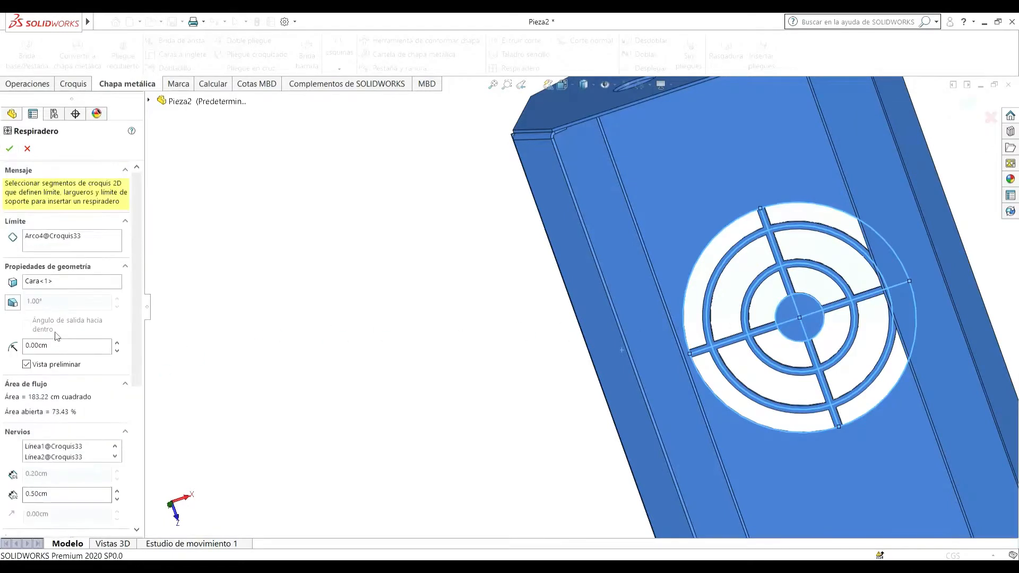
scroll(38, 276, down, 6)
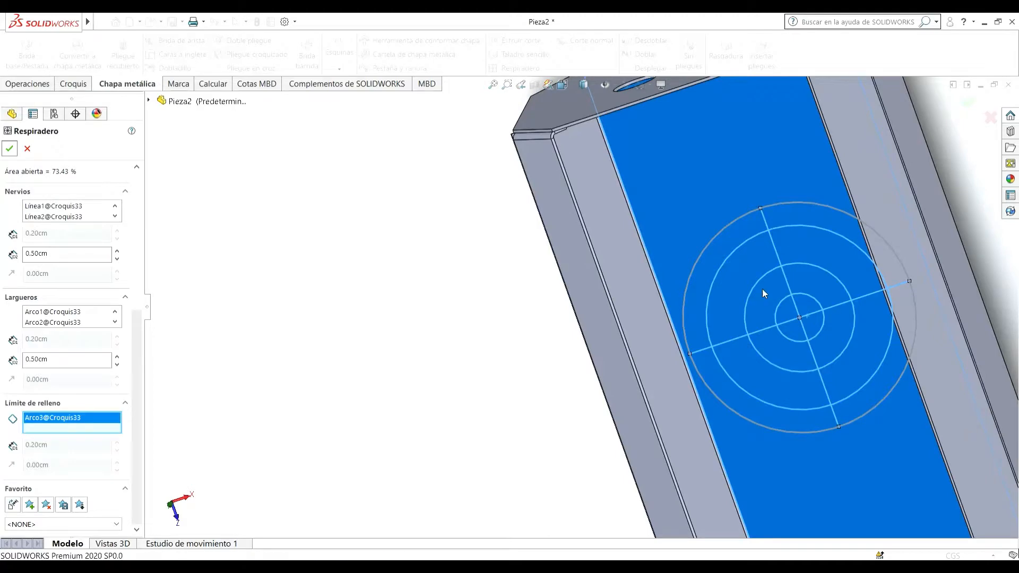
- Inspect the finished vent's ribs, spars and filled centre on the long side face
scroll(762, 288, up, 2)
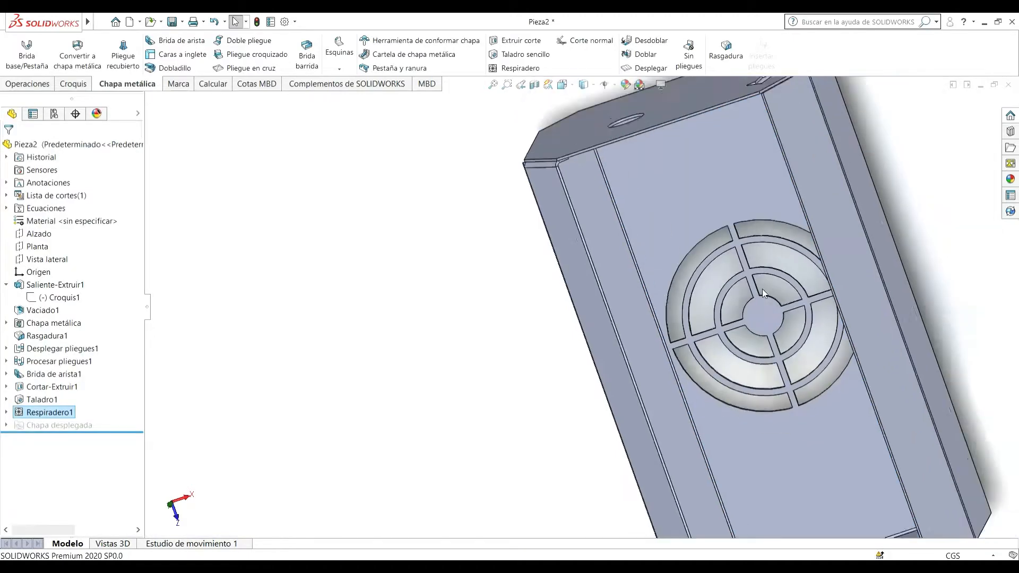
middle_drag(753, 320, 765, 292)
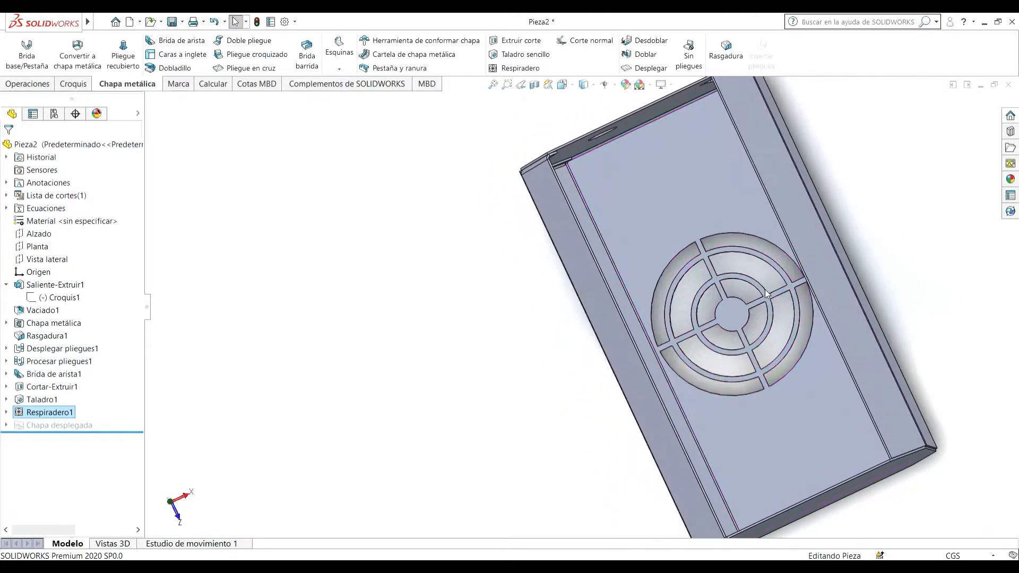
scroll(710, 304, down, 3)
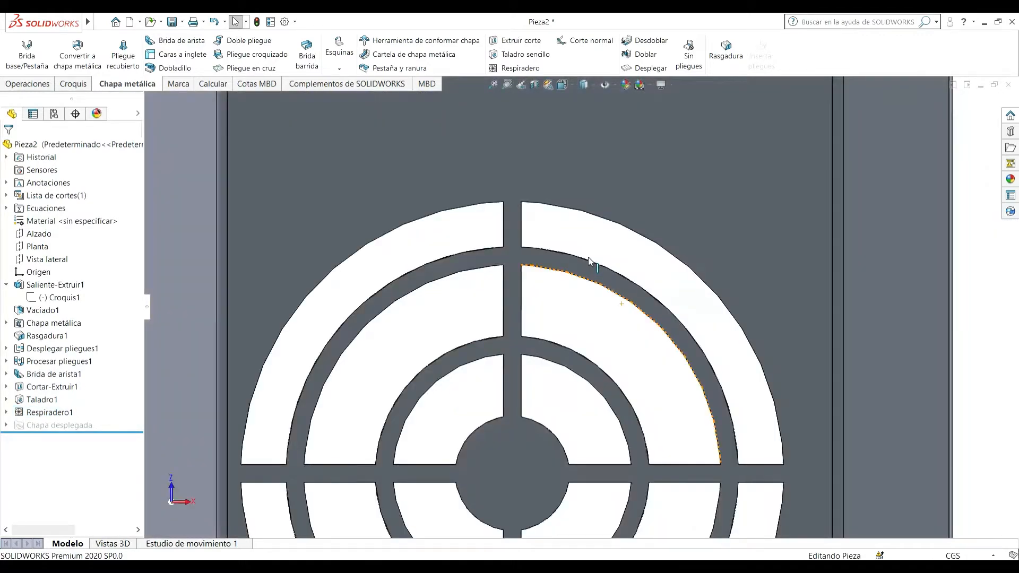
scroll(589, 260, up, 4)
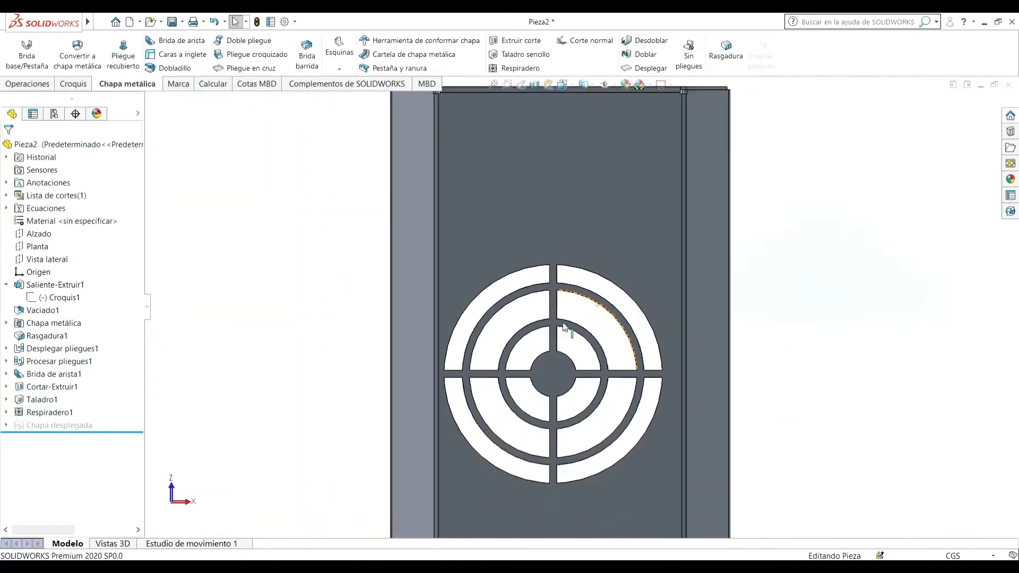
scroll(544, 283, down, 3)
scroll(555, 286, up, 3)
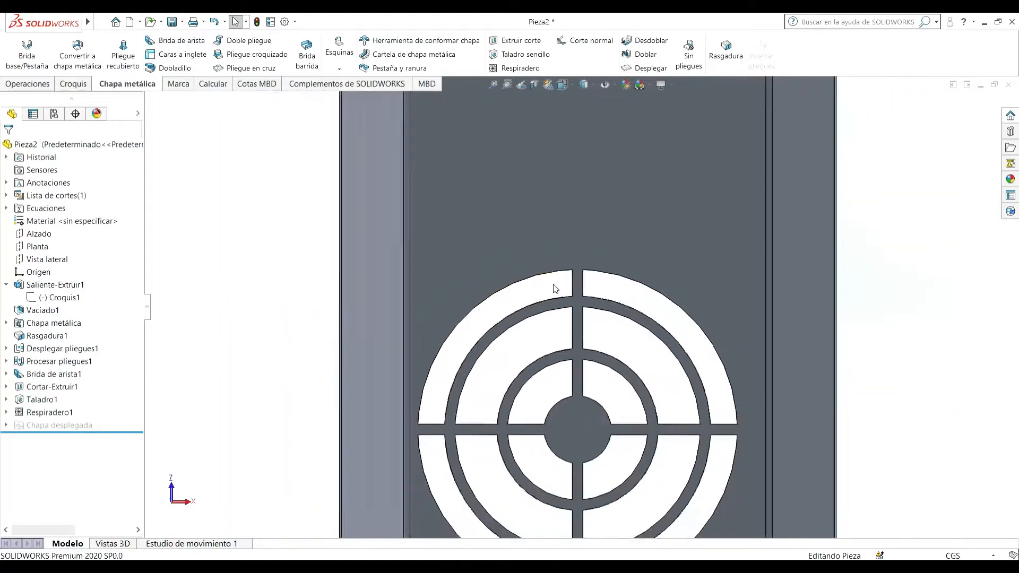
- Edit the vent on the long side face and set its fillet radius to 0.1 cm
middle_drag(553, 288, 601, 315)
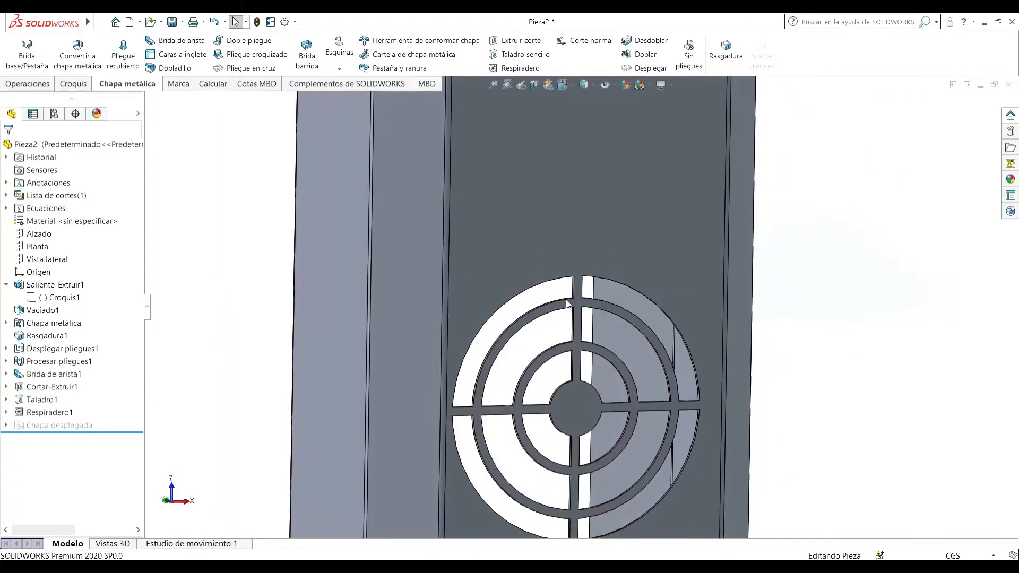
click(37, 416)
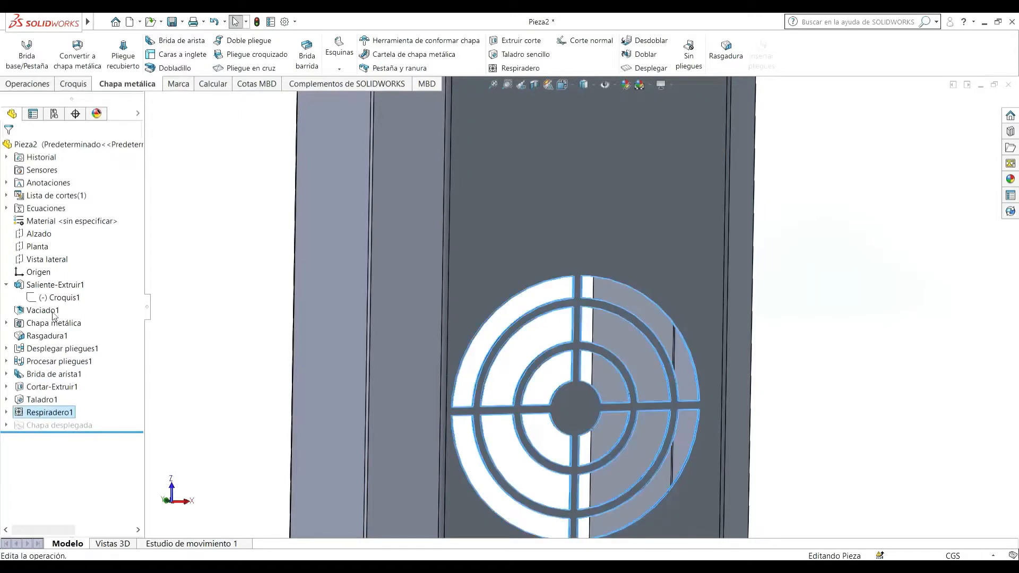
click(53, 316)
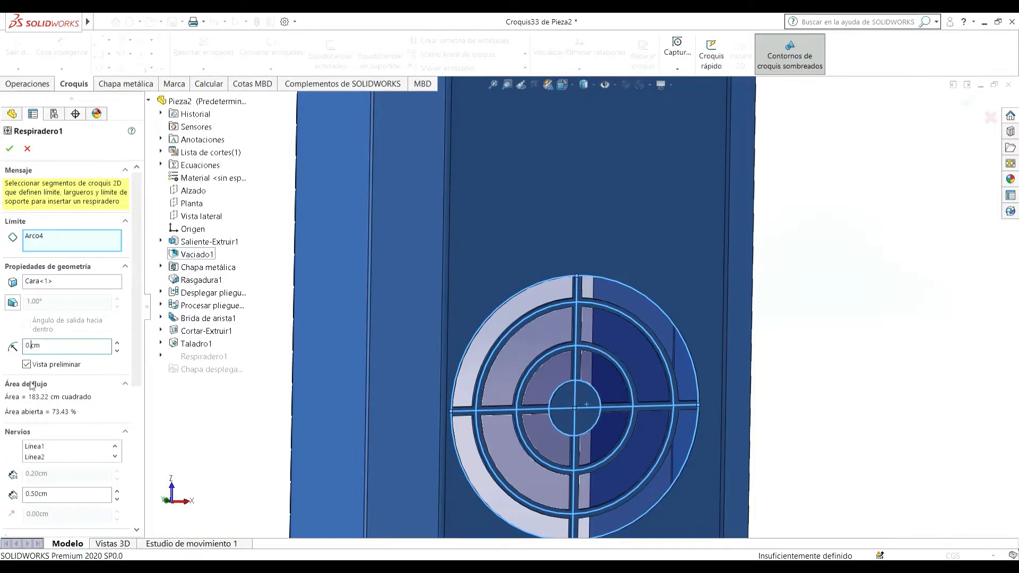
text(1)
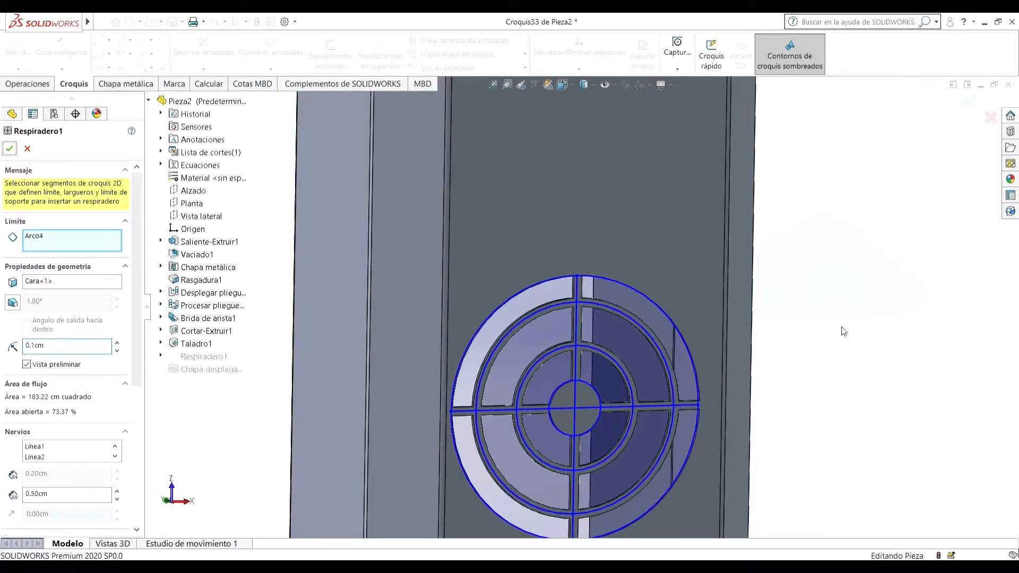
- Examine the rounded corners of the vent openings up close and from several angles
scroll(570, 323, down, 6)
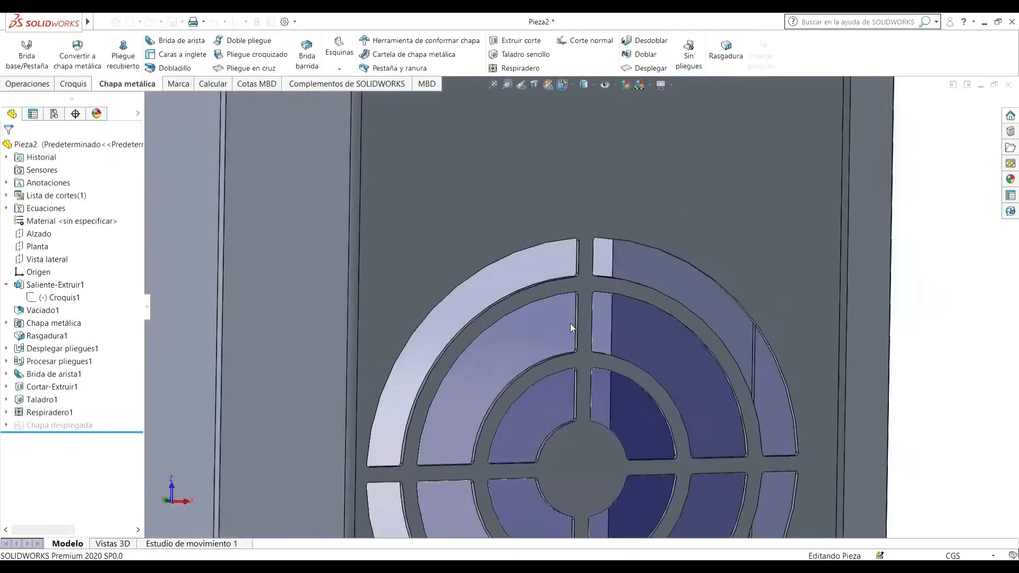
scroll(575, 221, down, 2)
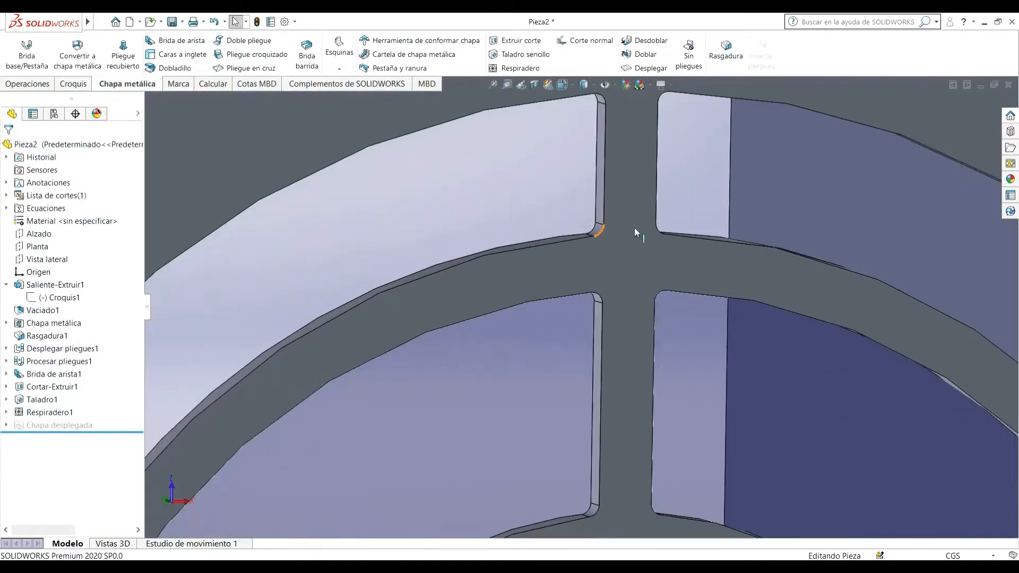
scroll(678, 426, up, 6)
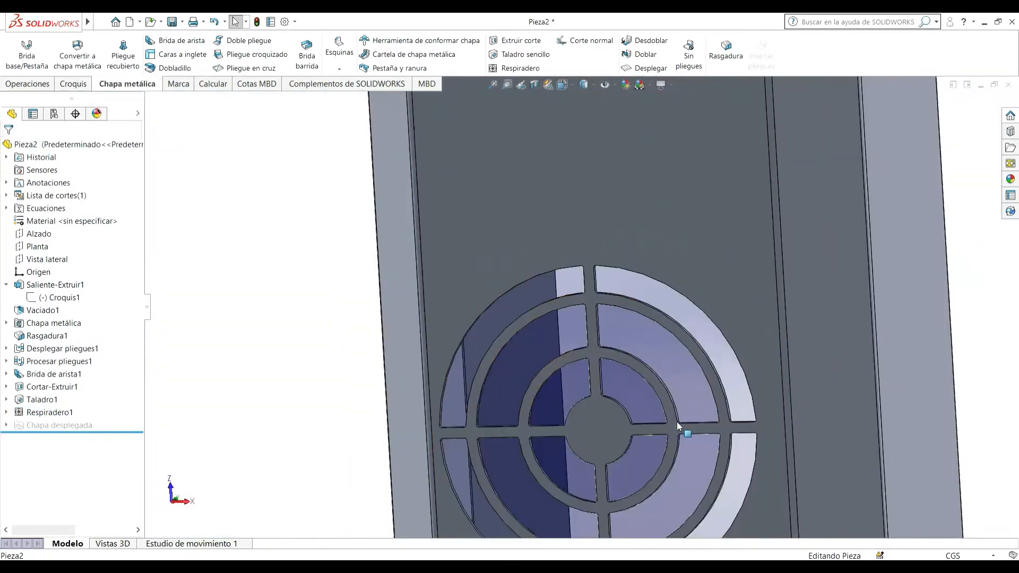
scroll(678, 425, up, 3)
scroll(671, 439, down, 5)
middle_drag(559, 348, 533, 345)
scroll(529, 335, up, 5)
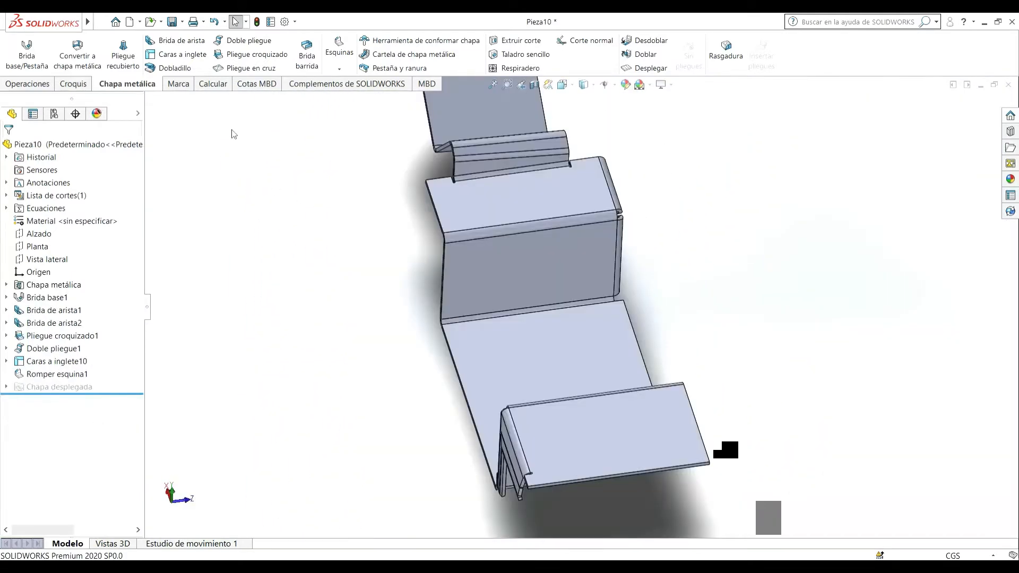
- Start a sheet metal gusset in Pieza10 between the upright wall below the upper flange and the adjoining base face
click(397, 55)
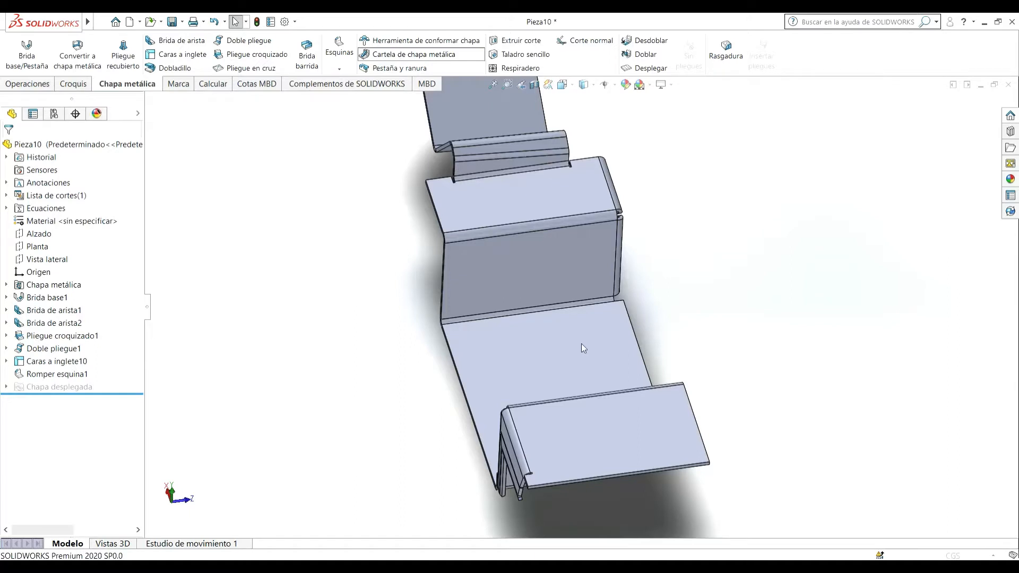
click(527, 279)
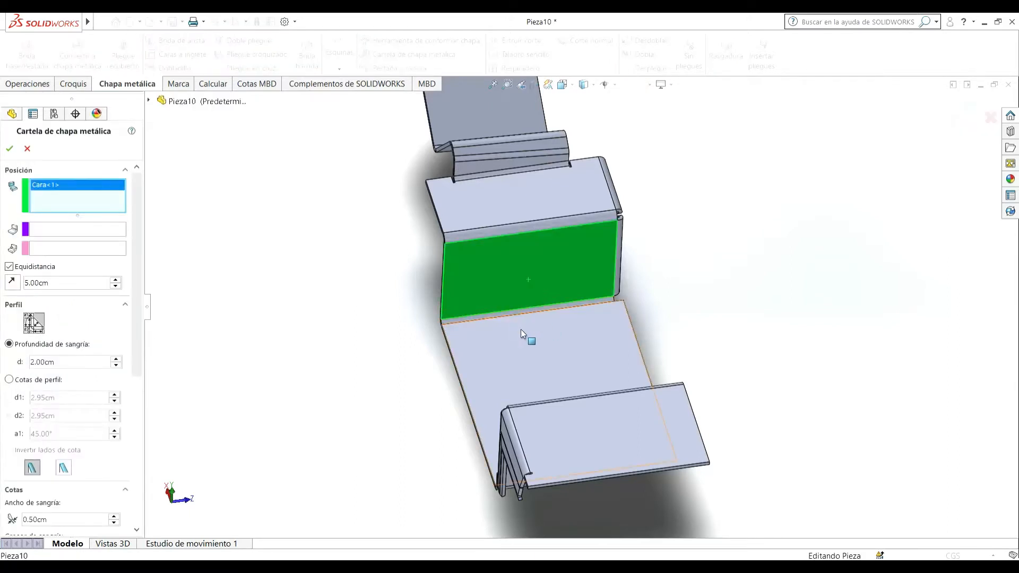
click(521, 330)
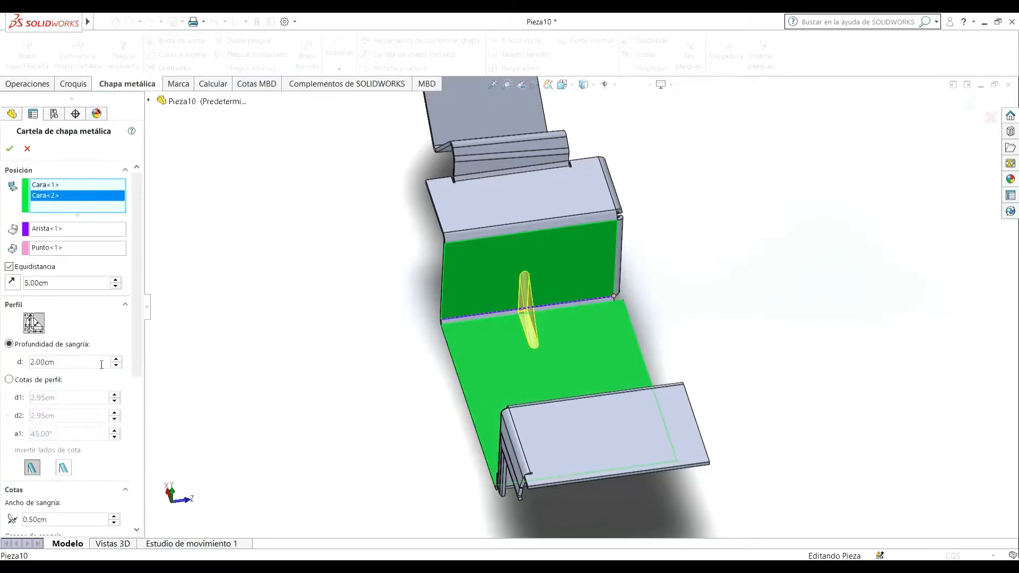
- Try gusset offsets such as 6.00 cm and 4.00 cm along the bend and return the offset to 5.00 cm
click(116, 281)
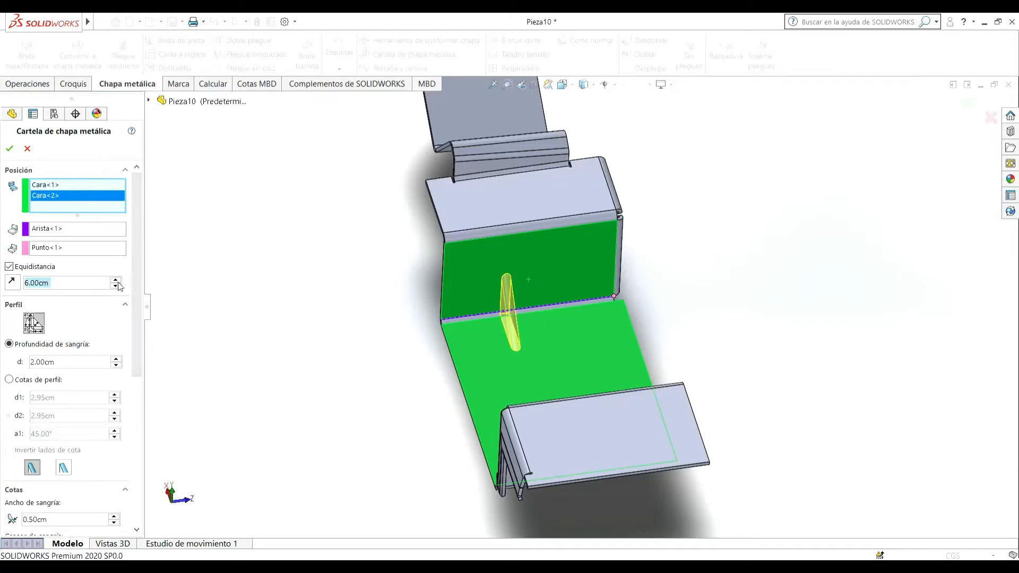
click(116, 280)
click(115, 286)
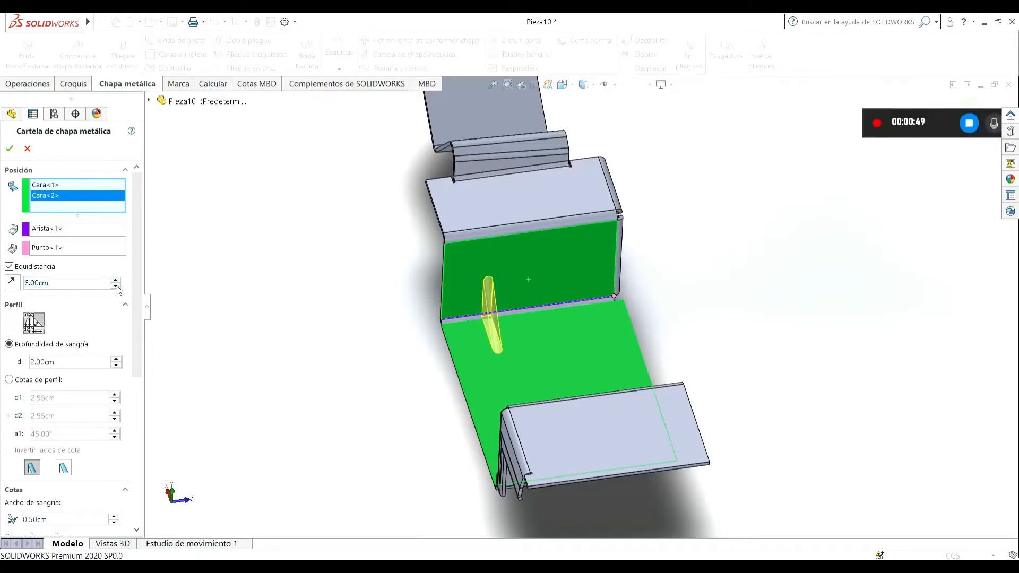
click(115, 279)
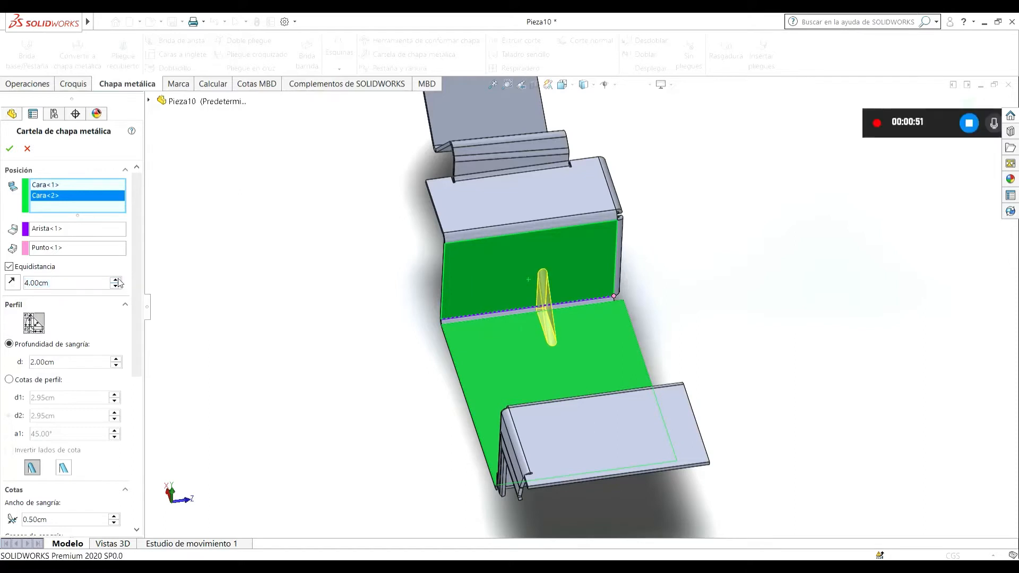
- Try gusset indent depths of 3.00 cm and 1.00 cm and return the depth to 2.00 cm
click(71, 371)
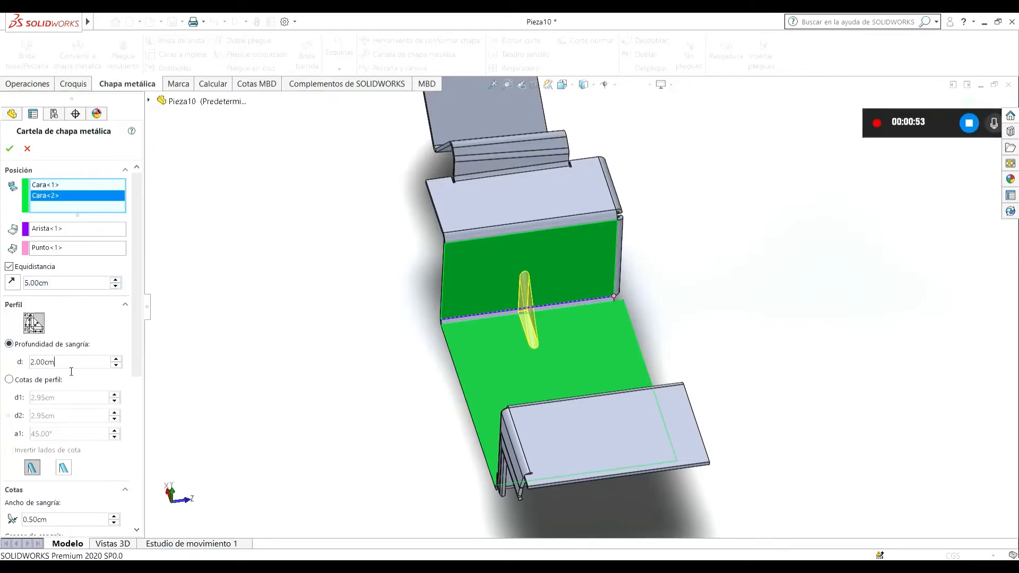
click(116, 360)
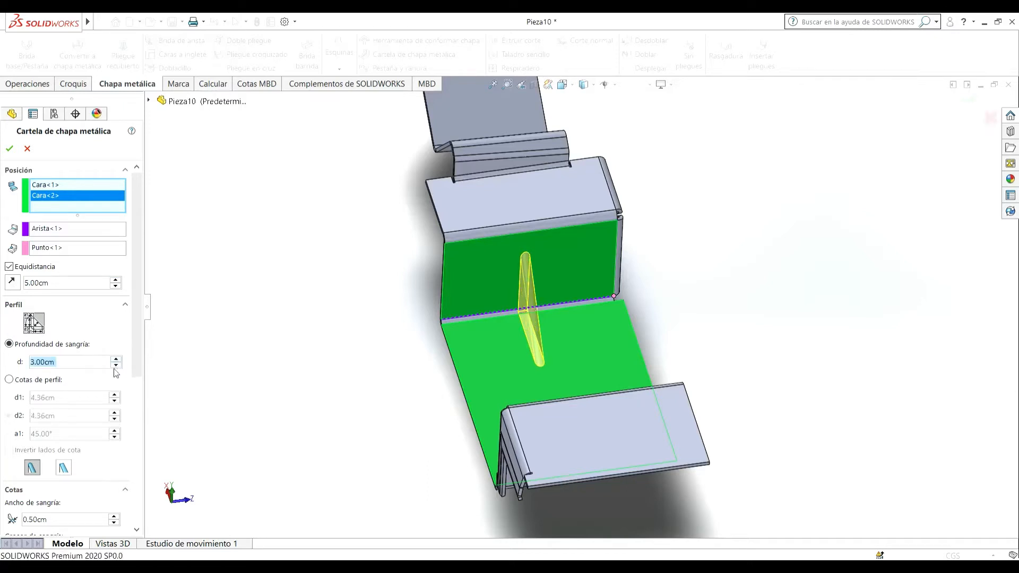
click(115, 365)
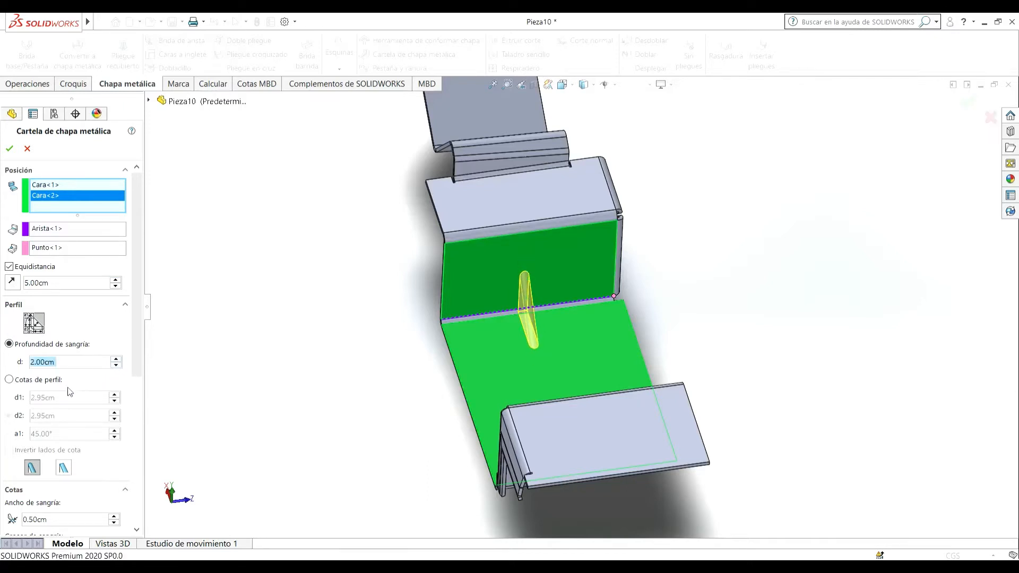
scroll(43, 366, down, 1)
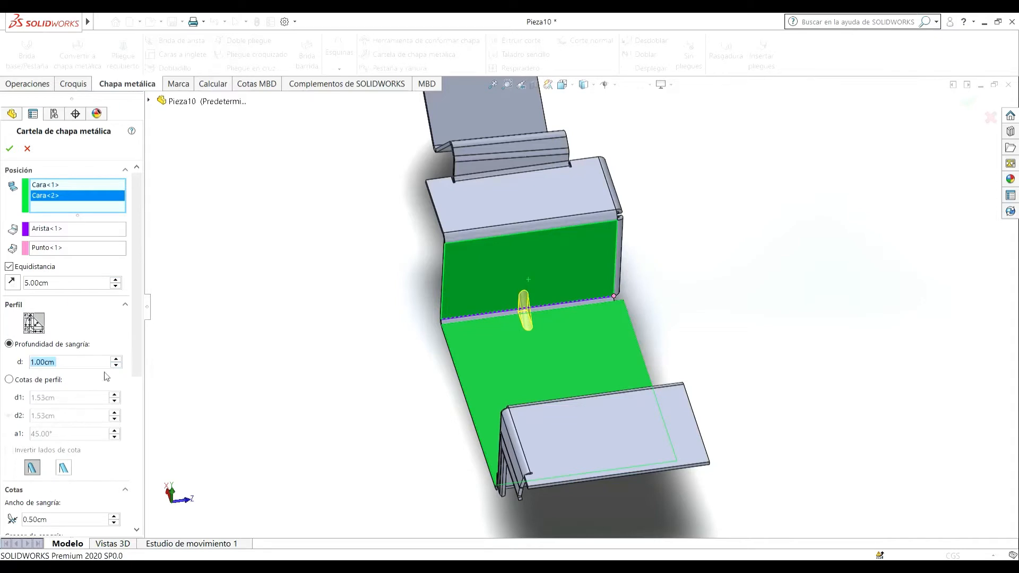
click(117, 358)
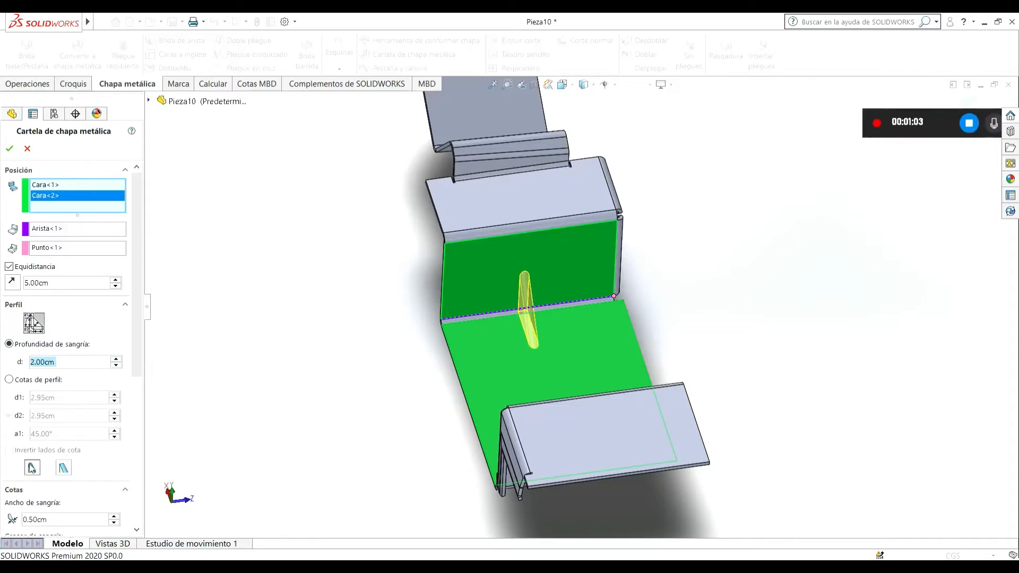
- Preview the flat gusset style, switch back to the rounded style and create the gusset
click(63, 468)
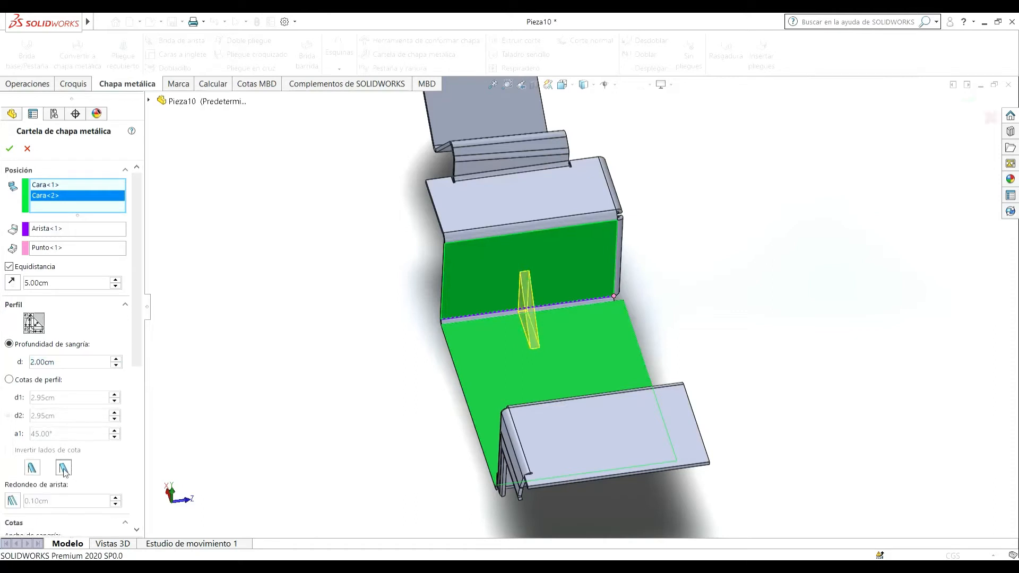
scroll(525, 345, down, 5)
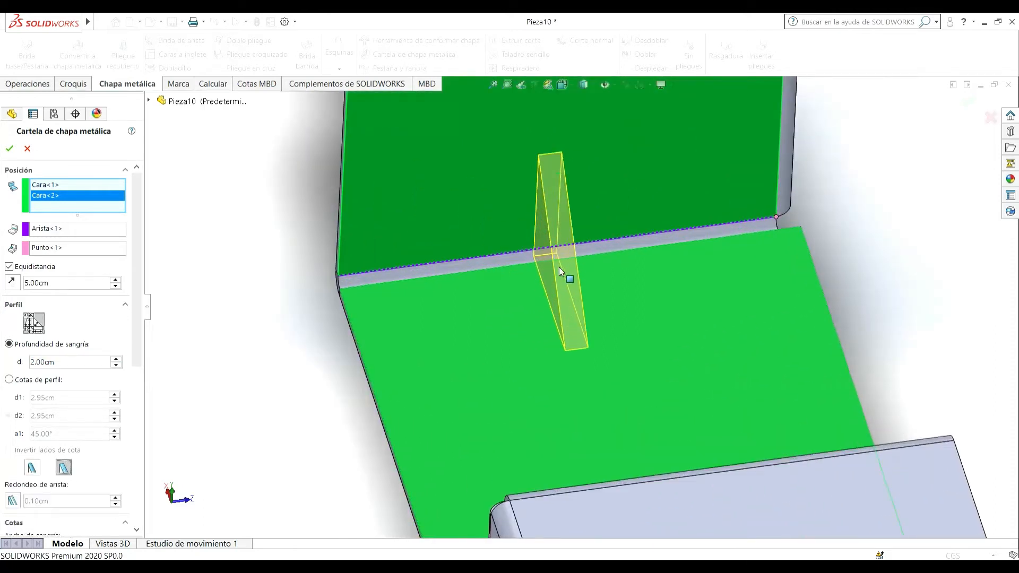
click(33, 469)
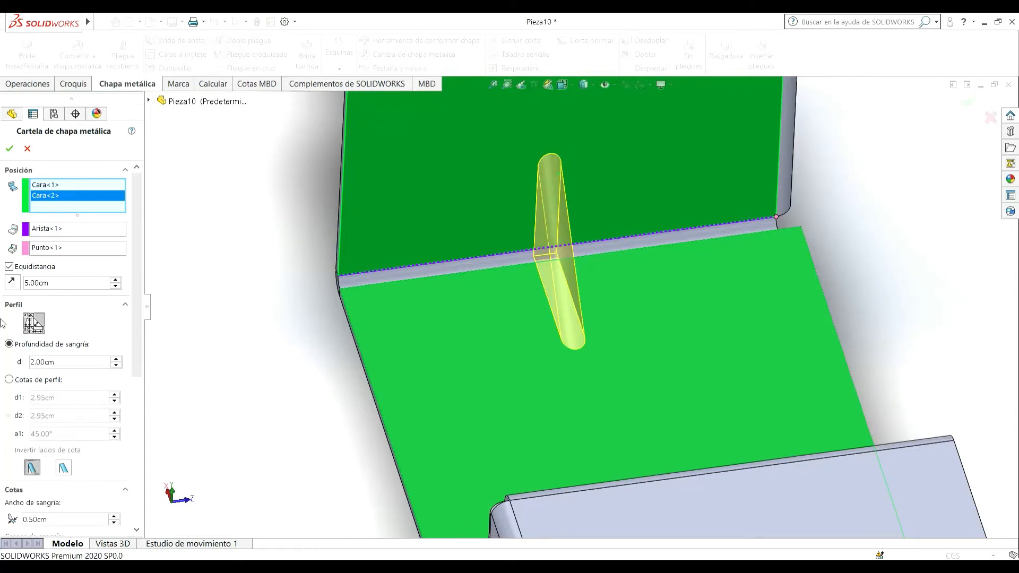
click(9, 149)
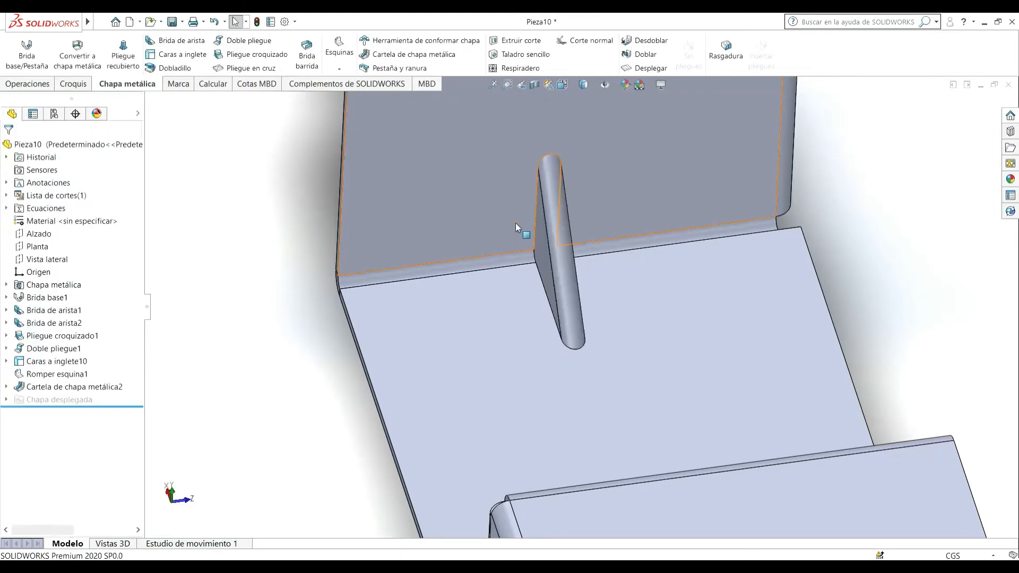
- Flatten the whole sheet metal part with the new gusset and fit the flat pattern in view
scroll(554, 237, up, 8)
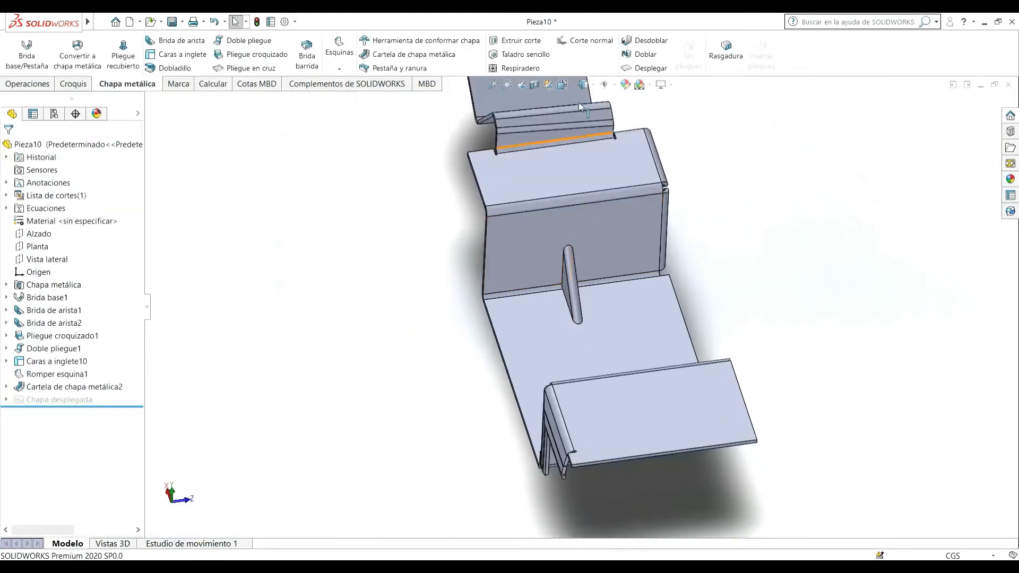
click(642, 68)
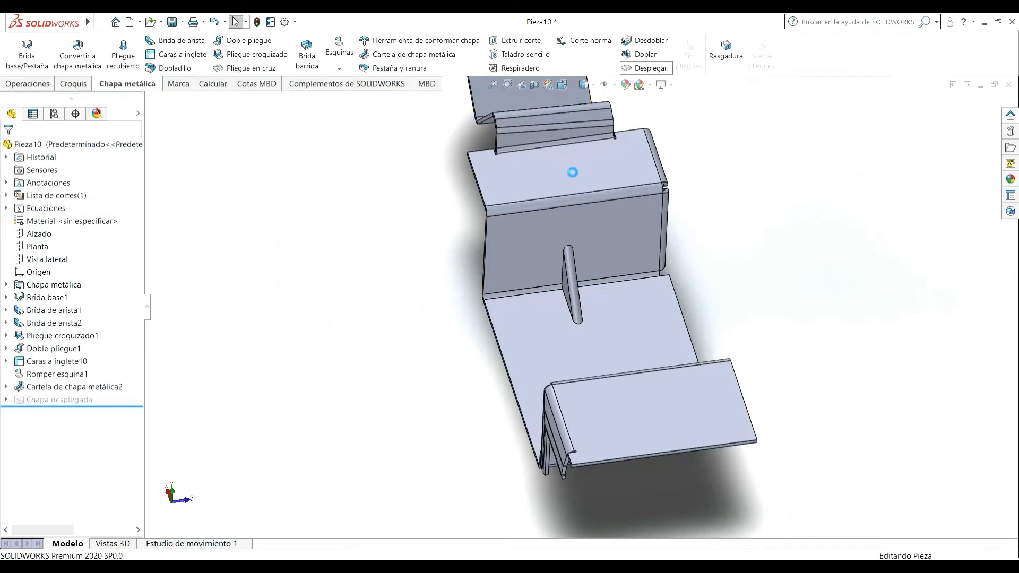
key(f)
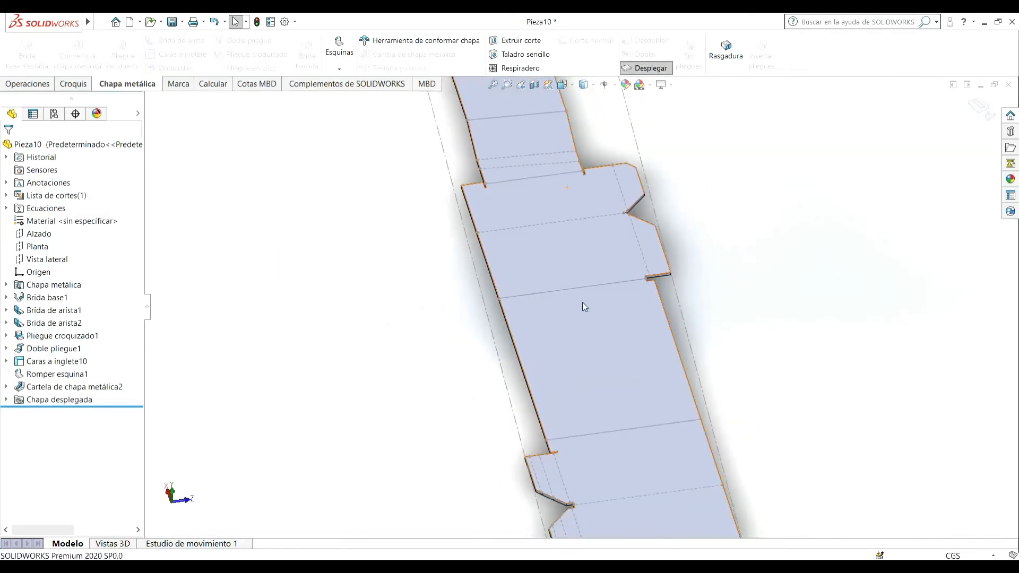